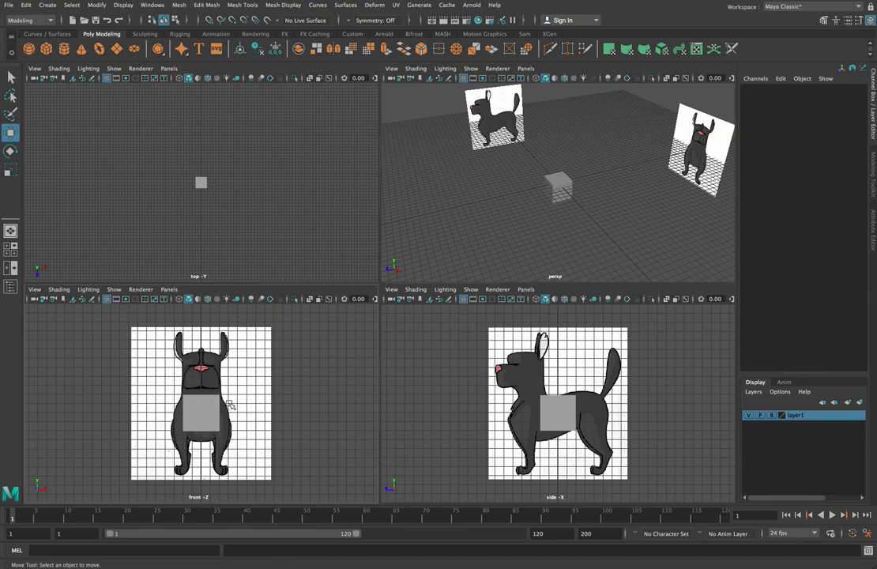
Preview the cube in smoothed display and return it to unsmoothed display.
click(563, 189)
key(3)
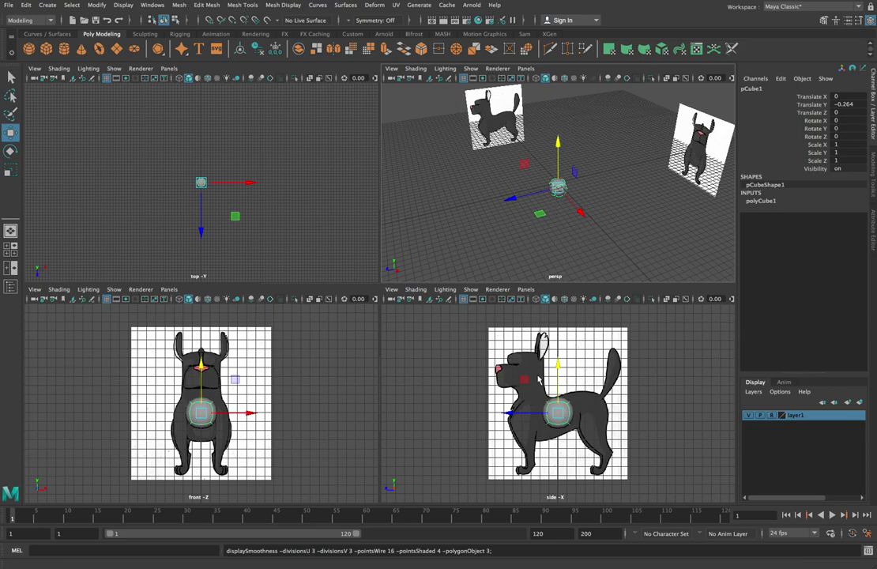
key(1)
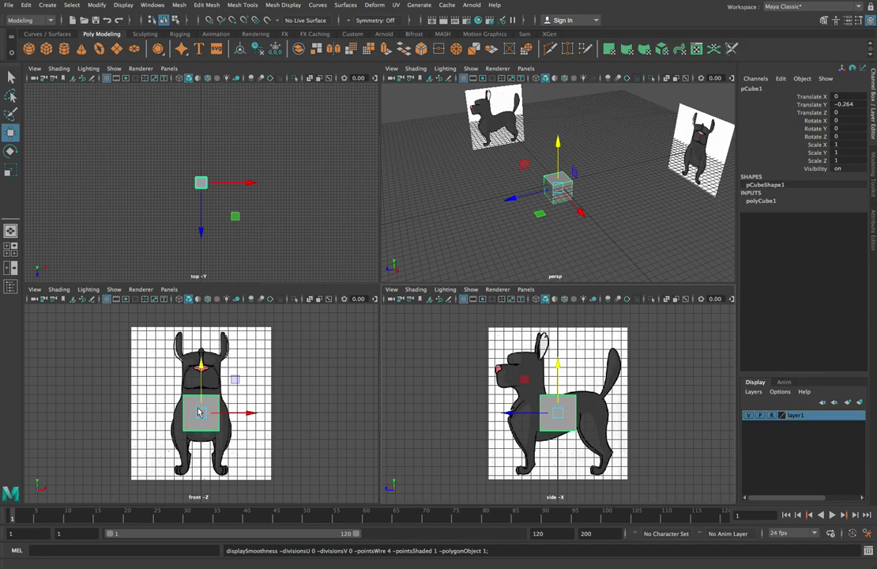
In the front view, move the cube's vertices on one side to the center line so only half its width remains.
right_click(256, 353)
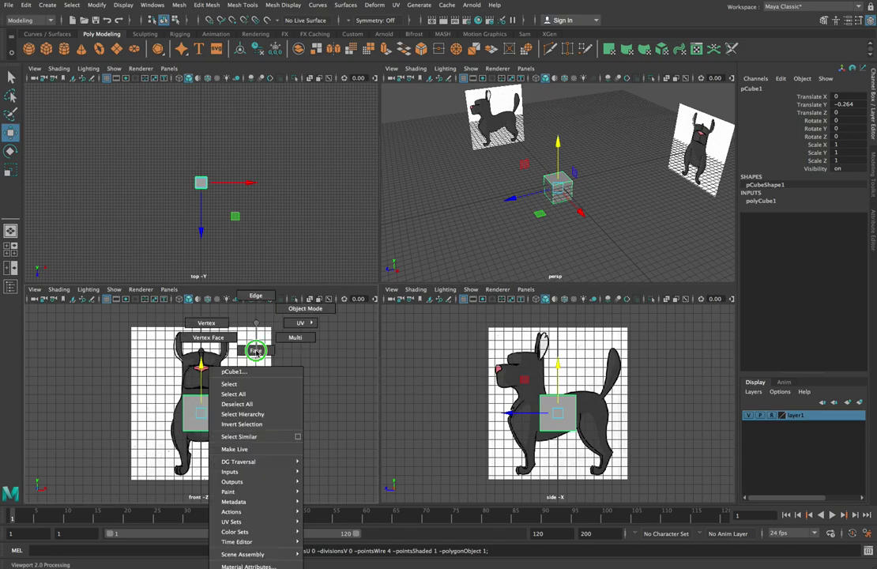
right_drag(256, 352, 206, 323)
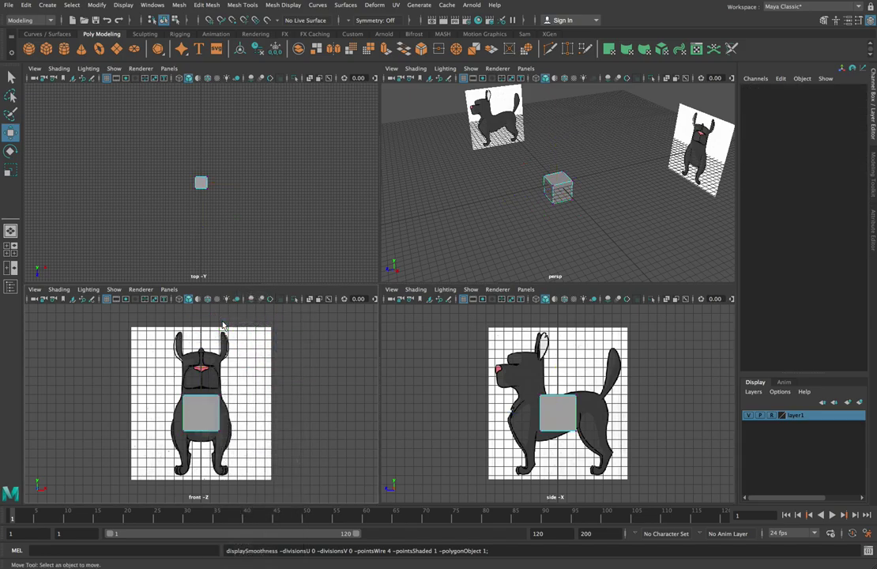
drag(138, 335, 189, 433)
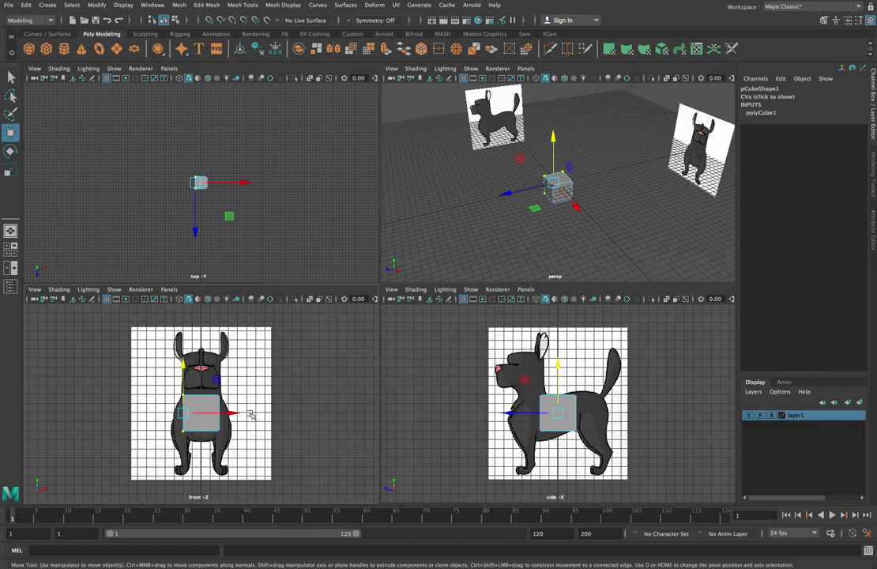
drag(237, 414, 207, 410)
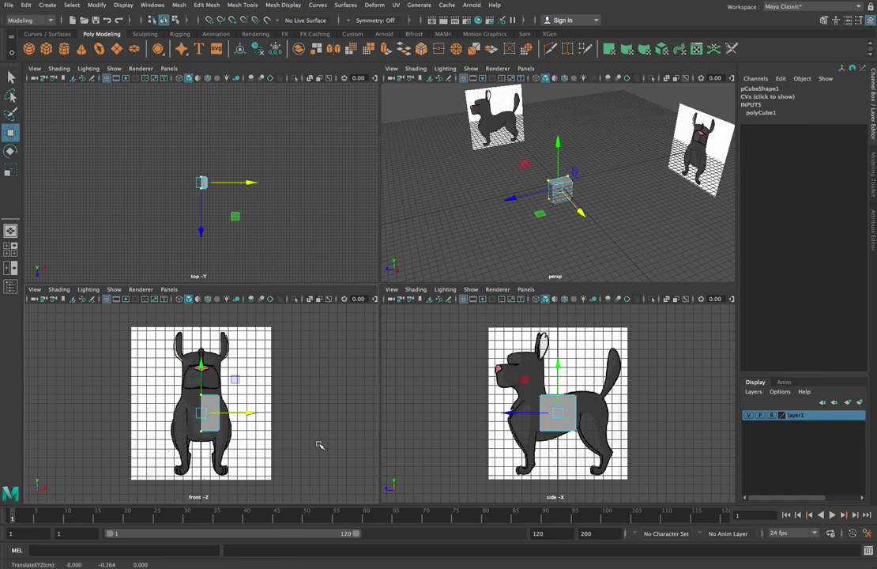
click(297, 397)
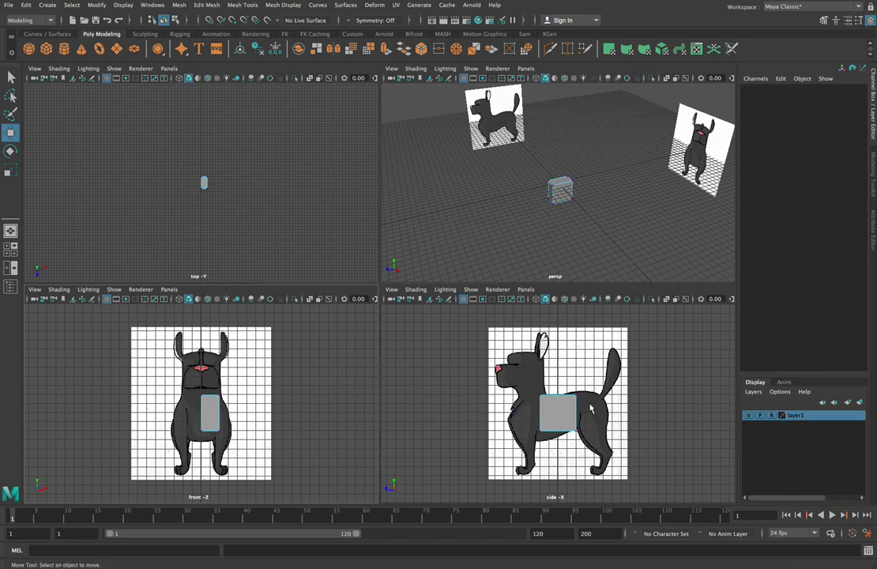
Try raising the cube's two upper rear vertices to the dog's back line in the side view.
click(561, 403)
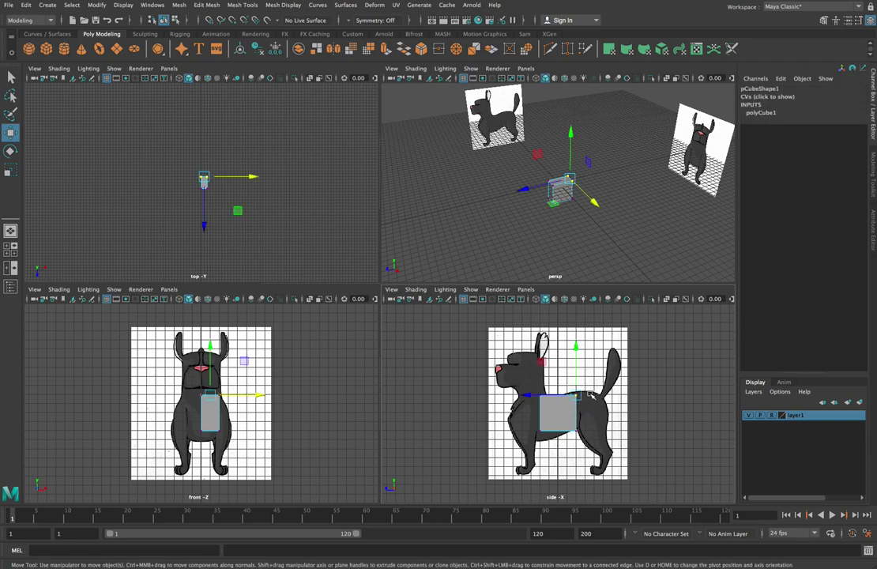
click(577, 347)
drag(577, 348, 574, 336)
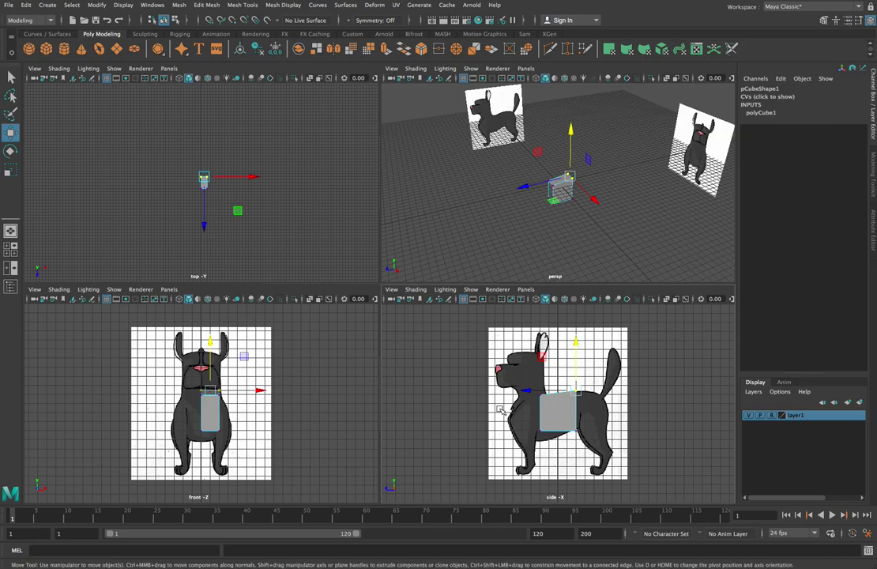
click(521, 324)
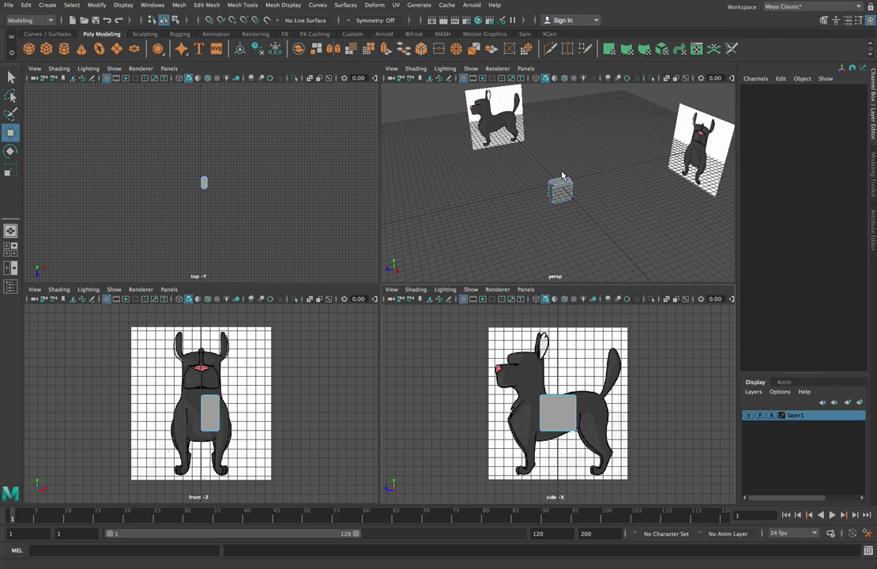
Try raising only the outer upper rear vertex of the cube in the side view, and undo the move.
scroll(571, 180, up, 5)
click(624, 180)
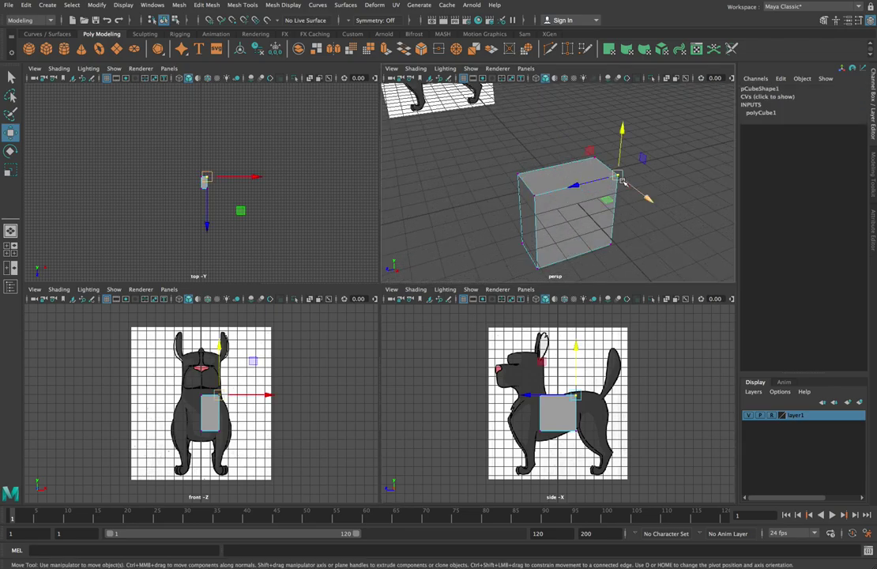
click(585, 396)
click(578, 399)
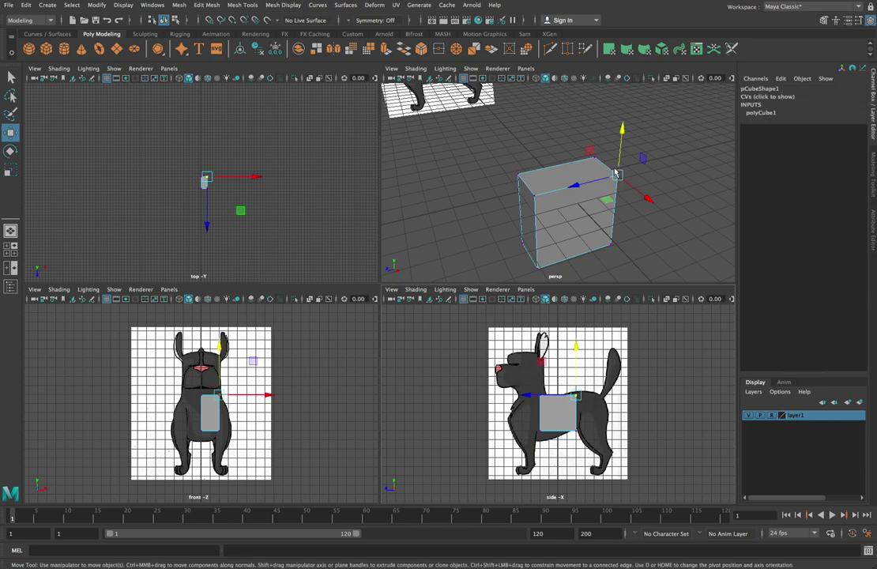
drag(576, 355, 575, 342)
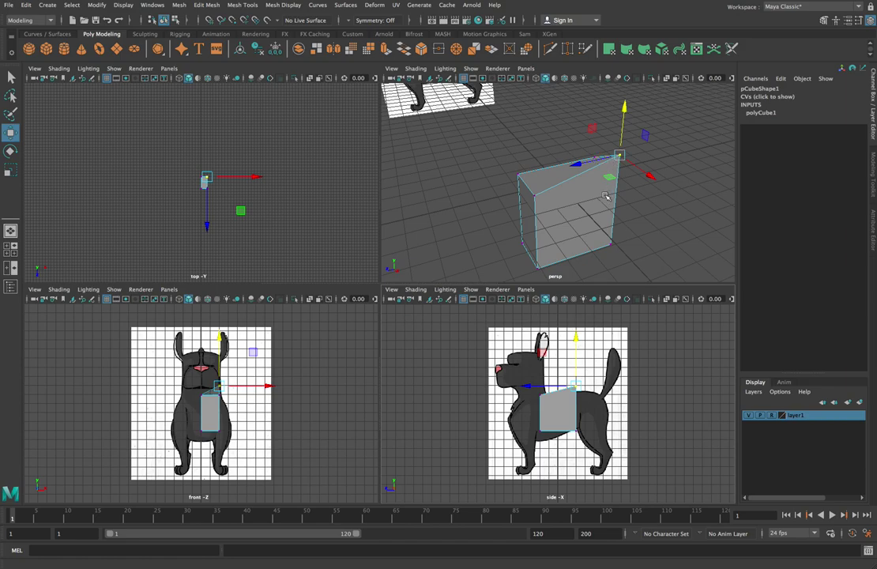
key(ctrl+z)
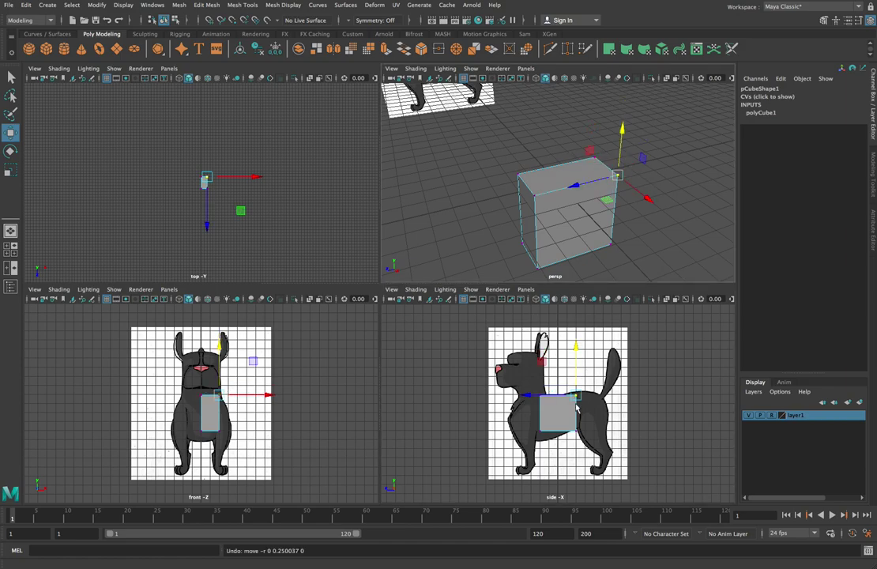
Try box-selecting both upper rear vertices in the side view and raising them slightly, and undo the move.
click(498, 336)
drag(497, 338, 593, 415)
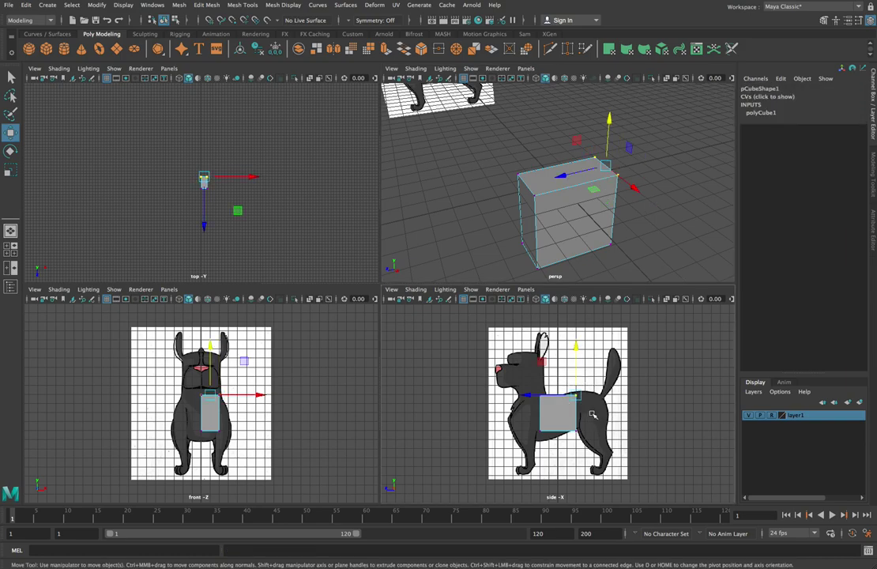
drag(576, 349, 577, 348)
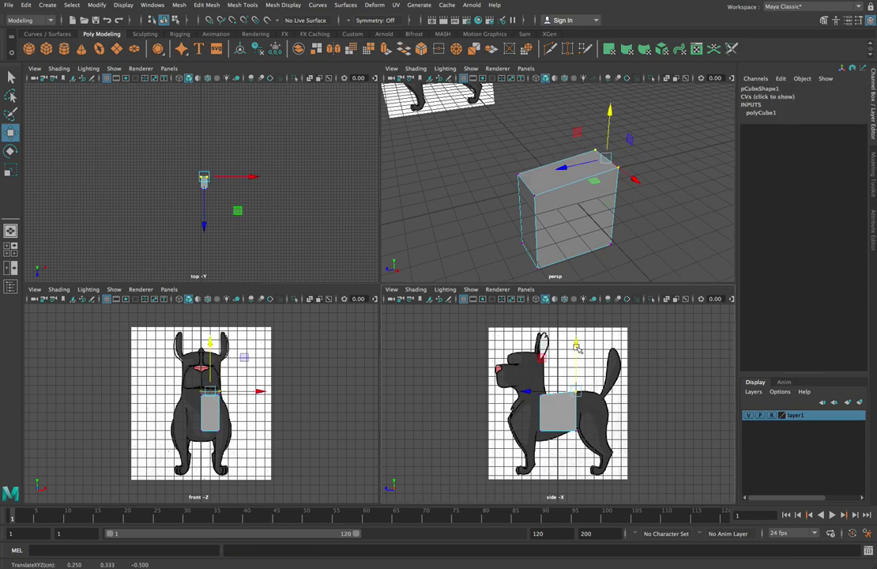
click(237, 395)
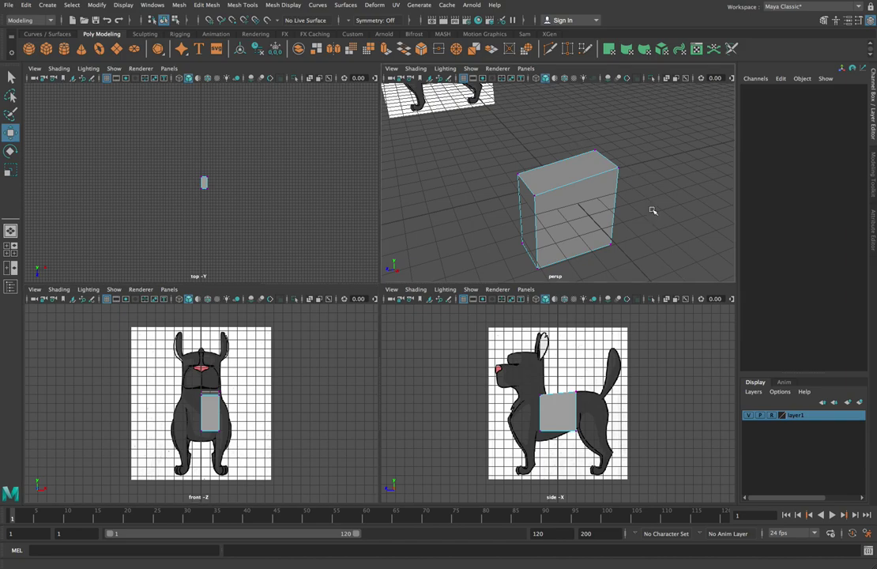
key(ctrl+z)
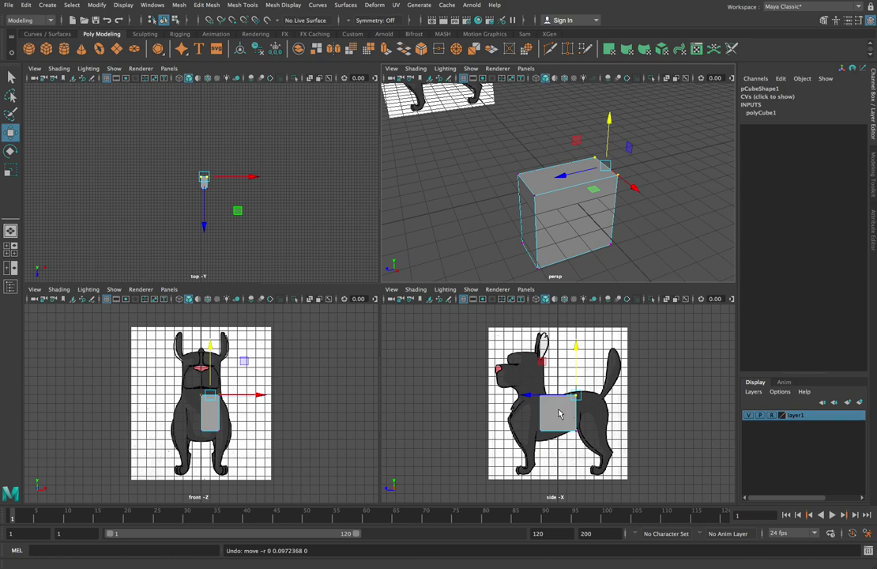
In the side view, raise all the cube's rear vertices to the dog's back line and rotate them to slant along the hind leg.
click(487, 318)
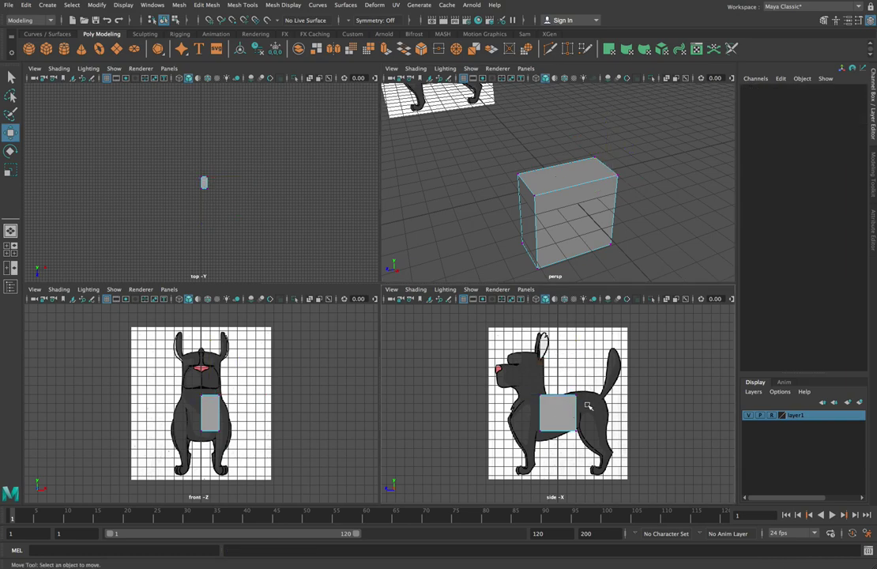
click(582, 429)
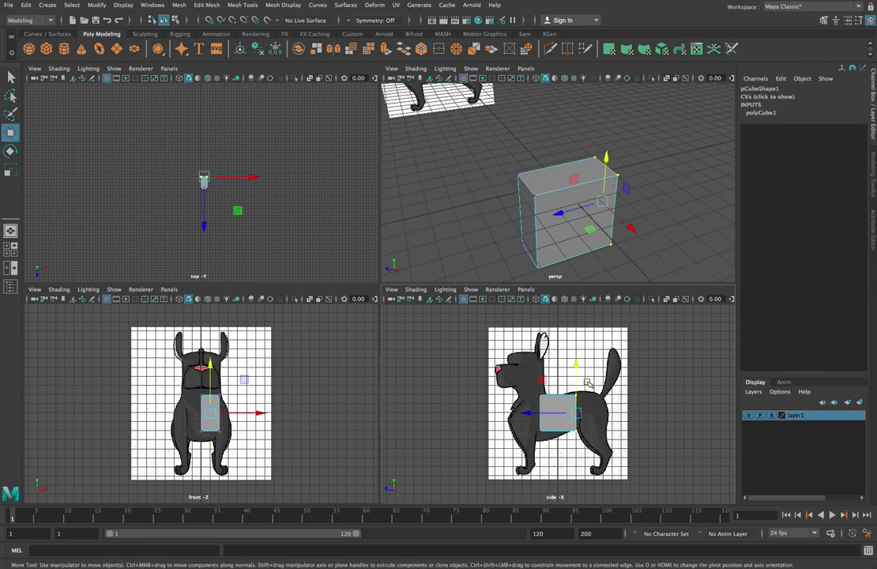
drag(576, 366, 576, 360)
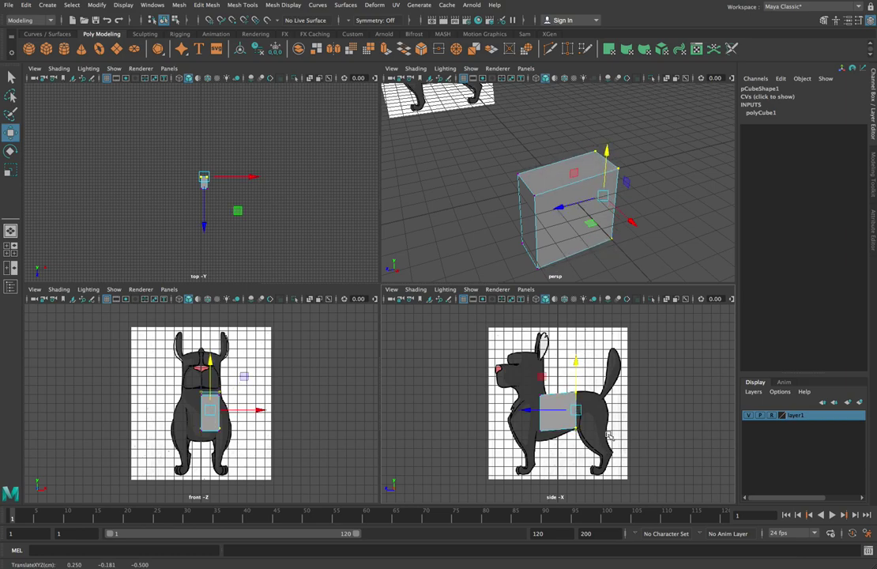
key(e)
mouse_move(624, 424)
mouse_down()
mouse_move(620, 441)
mouse_move(609, 433)
mouse_up()
Try scaling the block's rear vertices vertically and uniformly.
key(r)
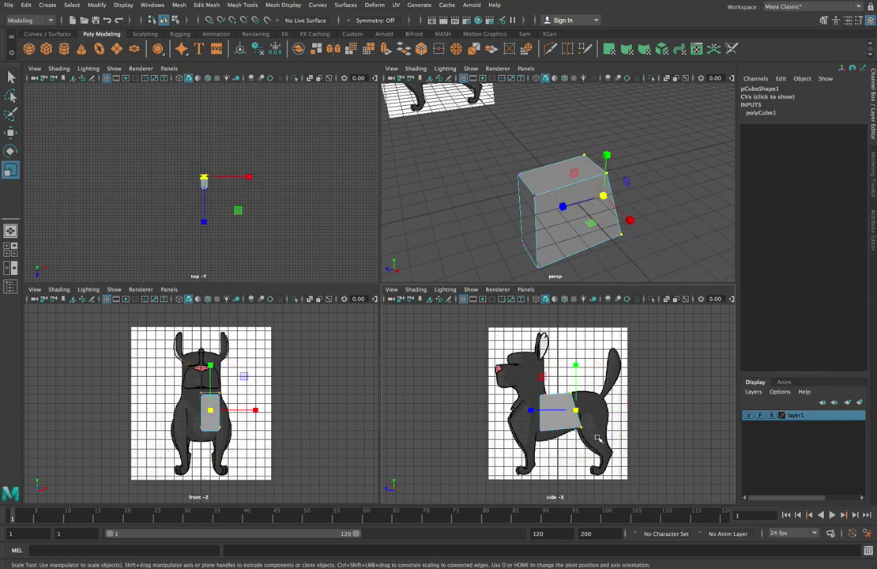
mouse_move(576, 365)
mouse_down()
mouse_move(579, 385)
mouse_move(582, 352)
mouse_up()
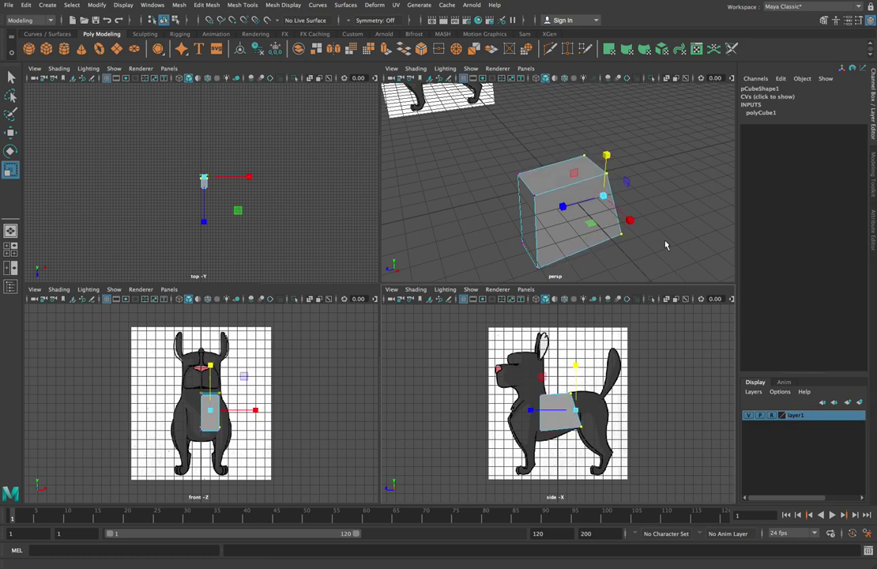
alt+drag(677, 206, 585, 193)
mouse_move(578, 368)
mouse_down()
mouse_move(579, 387)
mouse_move(579, 353)
mouse_move(579, 380)
mouse_move(579, 353)
mouse_move(579, 377)
mouse_move(578, 365)
mouse_up()
mouse_move(577, 411)
mouse_down()
mouse_move(568, 412)
mouse_move(580, 416)
mouse_up()
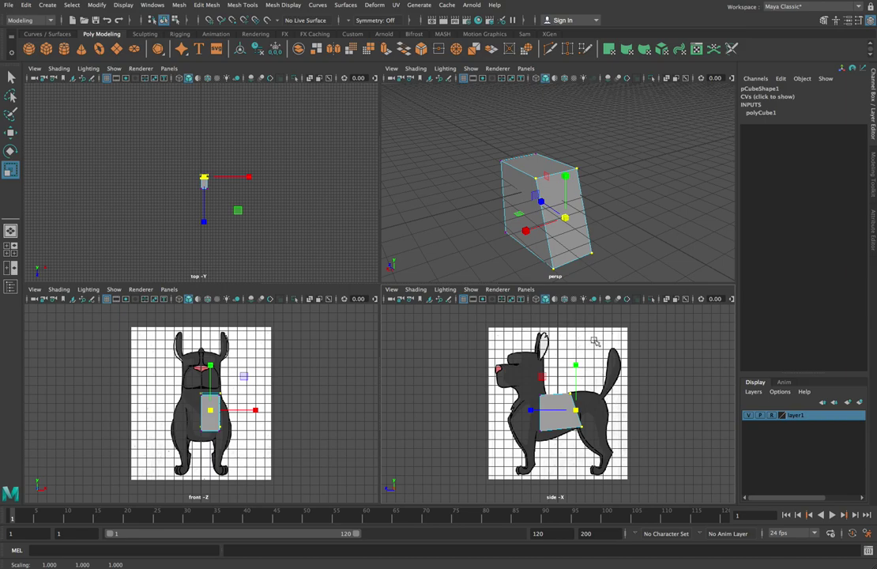
In the side view, lower the block's bottom front vertices to the belly line behind the front leg and shift them slightly forward.
key(w)
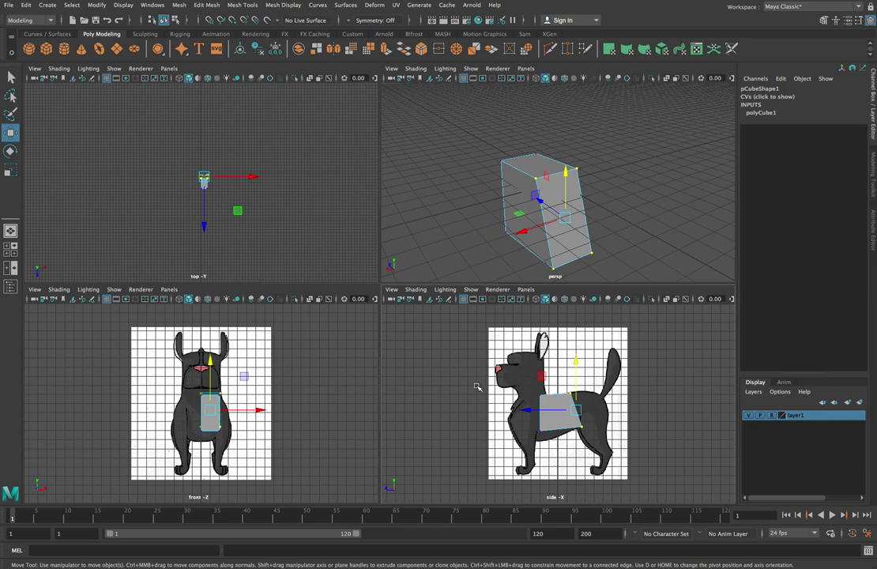
click(537, 430)
drag(541, 382, 539, 397)
drag(491, 439, 487, 440)
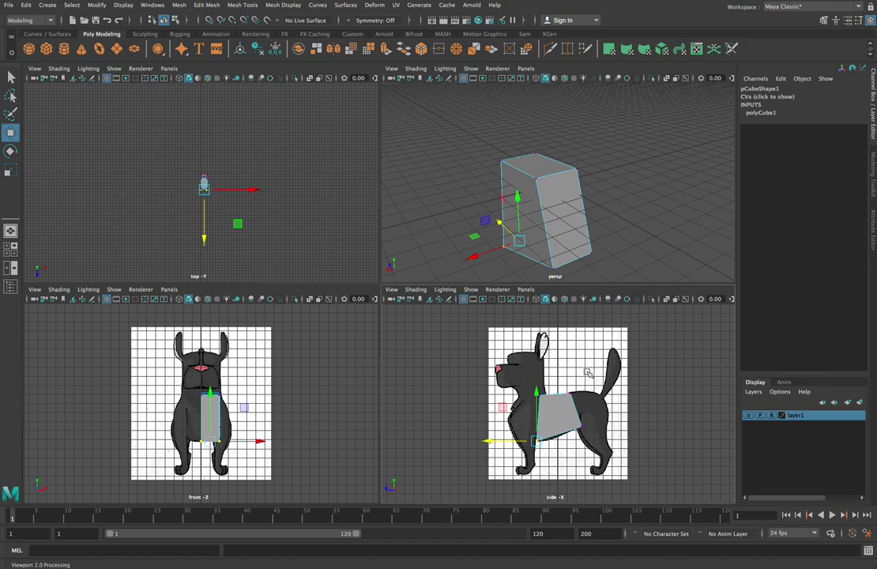
Extrude the block's slanted rear face backward to the dog's rump.
alt+drag(502, 168, 605, 272)
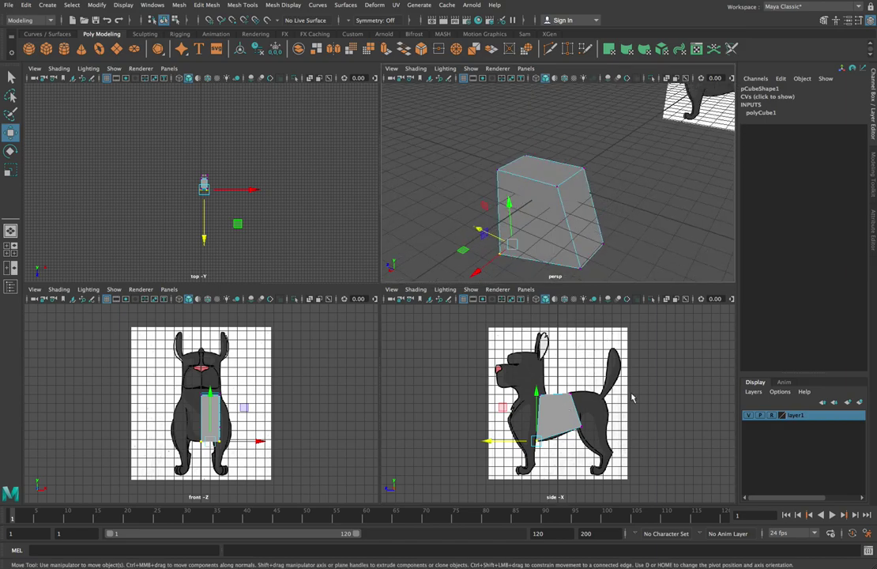
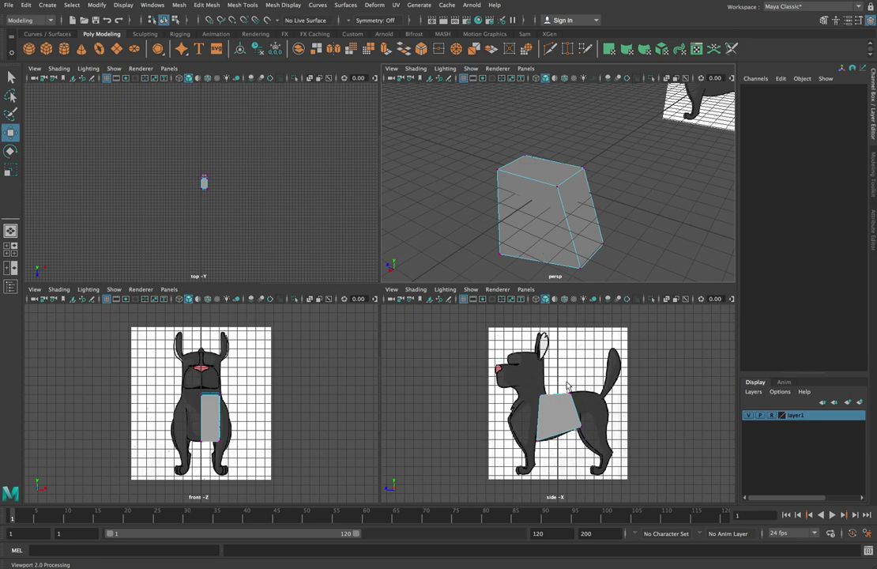
click(553, 411)
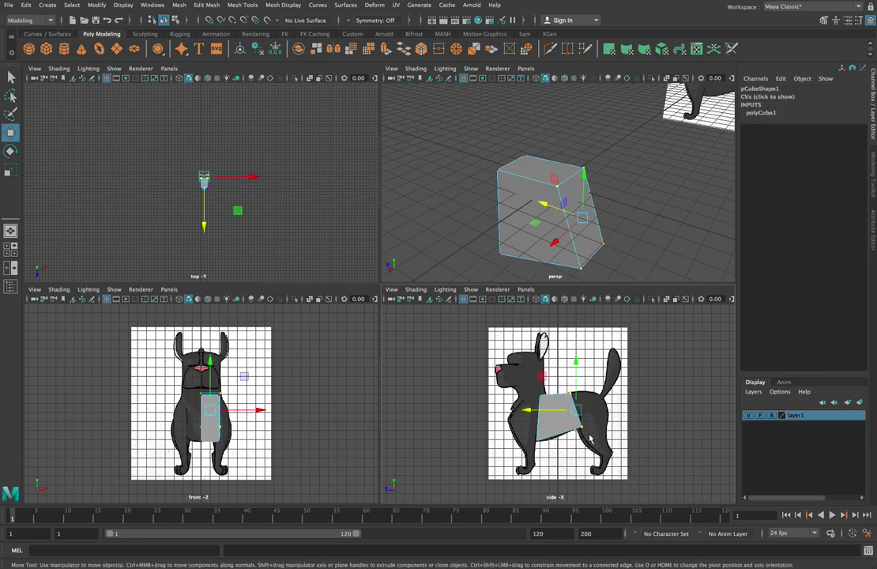
click(604, 283)
right_drag(590, 227, 591, 261)
click(580, 214)
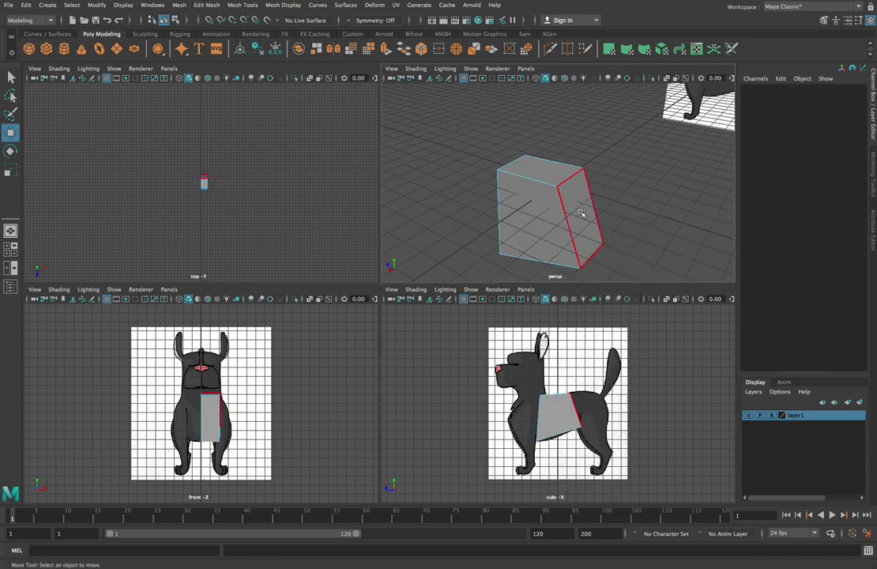
click(500, 351)
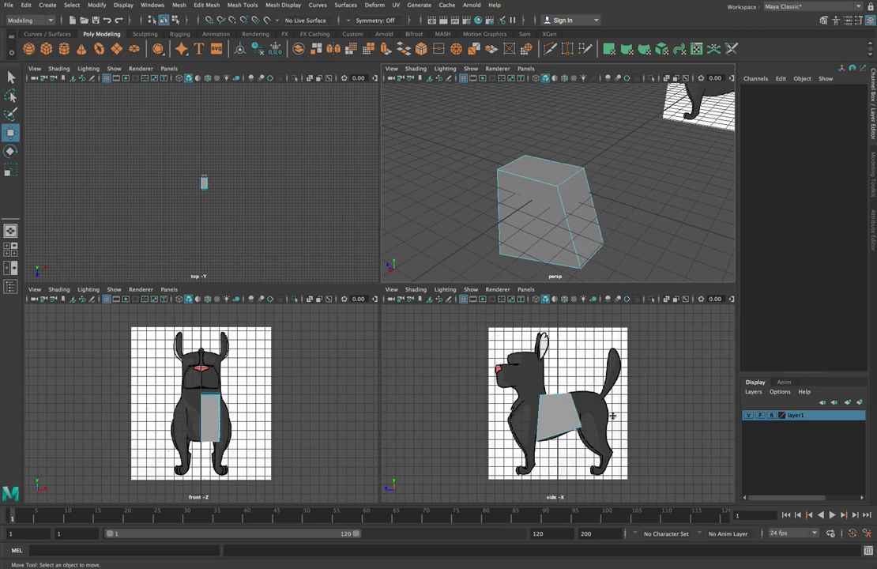
click(582, 235)
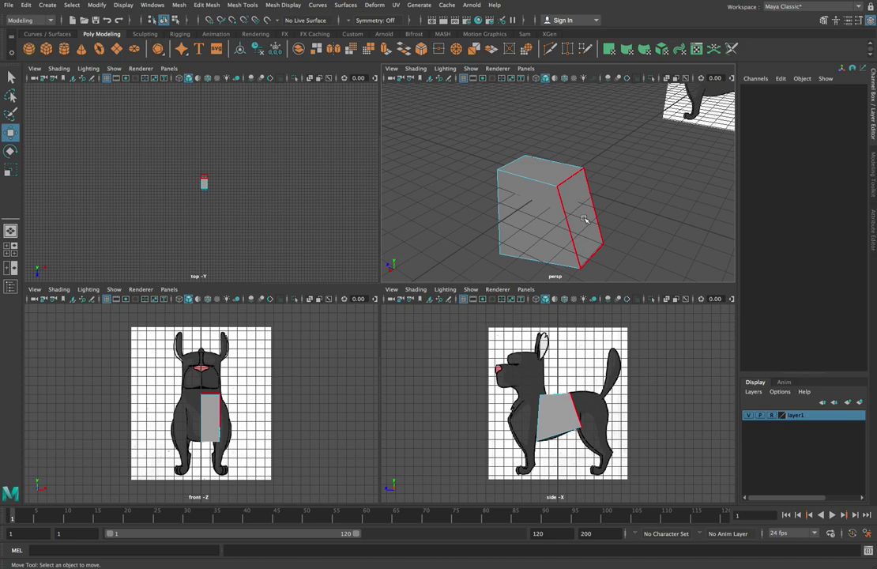
click(582, 218)
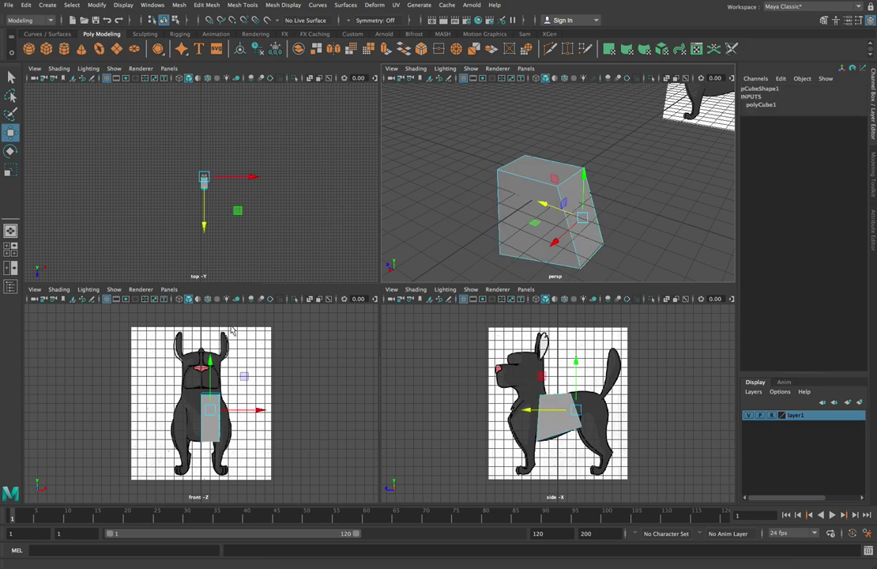
scroll(241, 164, up, 6)
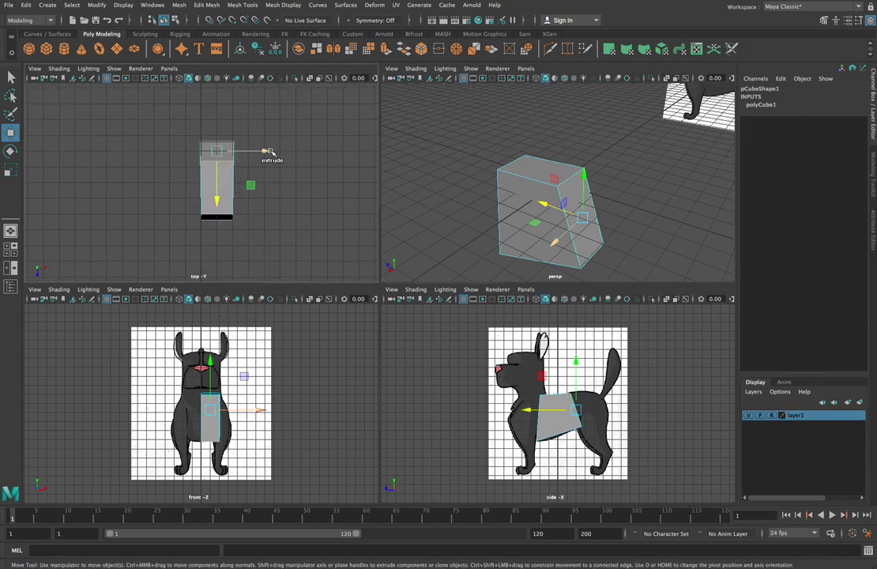
shift+drag(216, 201, 221, 160)
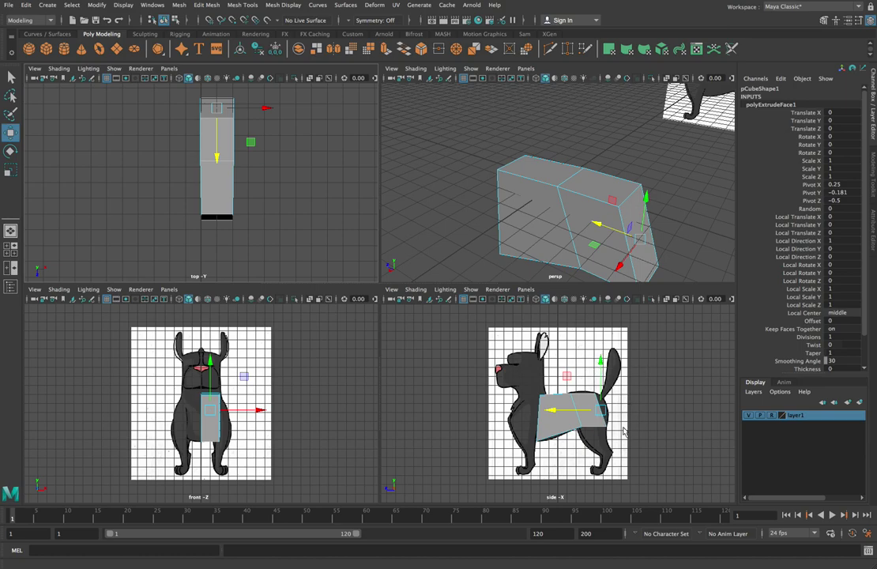
Extrude the block's front face forward to the dog's chest.
click(607, 387)
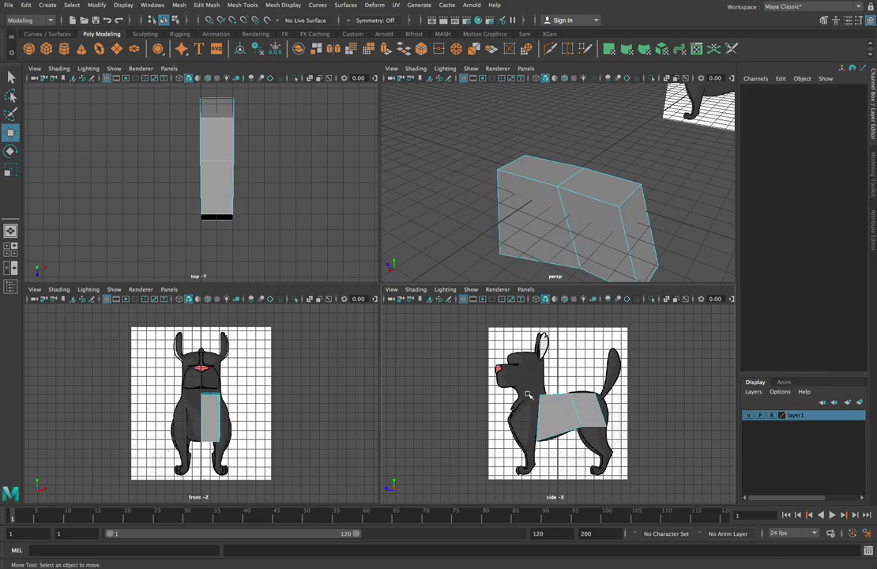
alt+drag(526, 177, 621, 201)
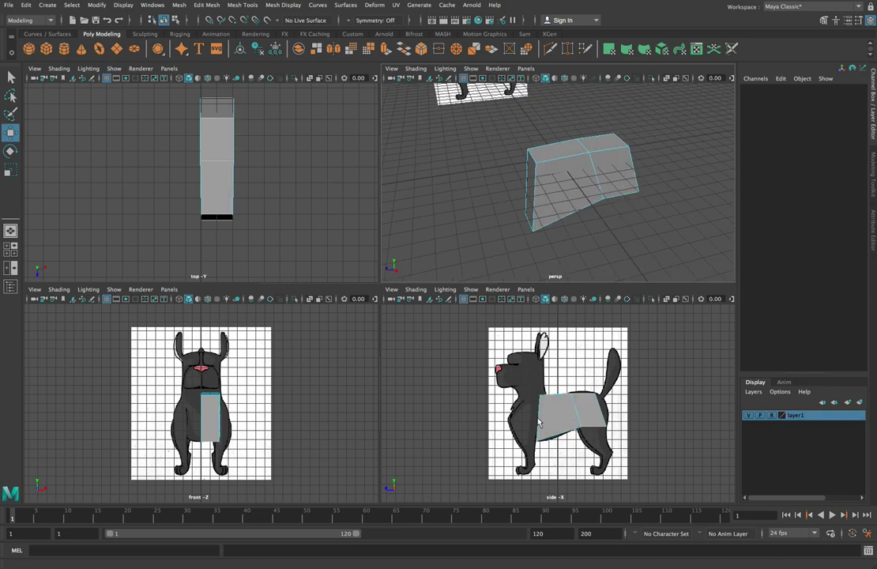
click(529, 191)
shift+right_drag(465, 203, 506, 196)
drag(465, 203, 428, 206)
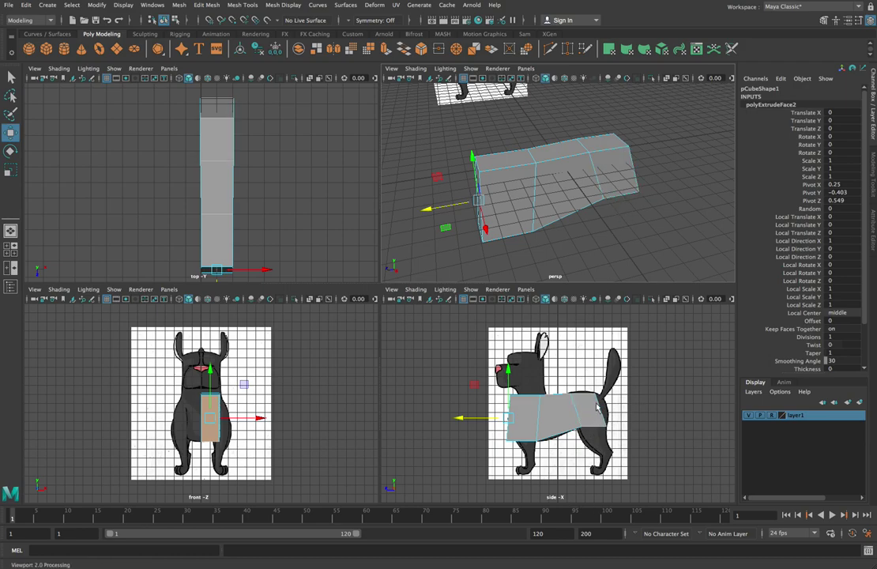
In the side view, move the top rear vertices backward to the base of the dog's tail.
right_click(586, 359)
right_drag(585, 359, 591, 296)
click(609, 407)
key(F9)
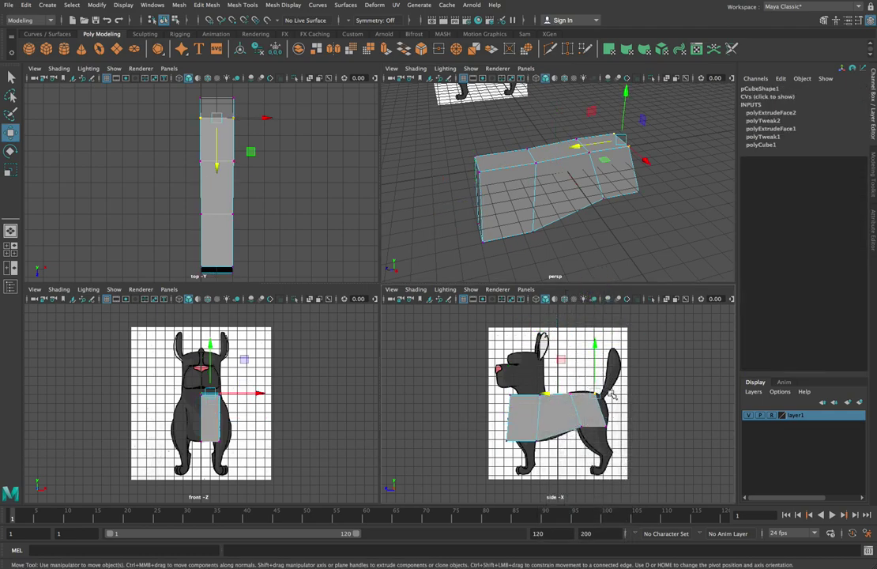
click(555, 393)
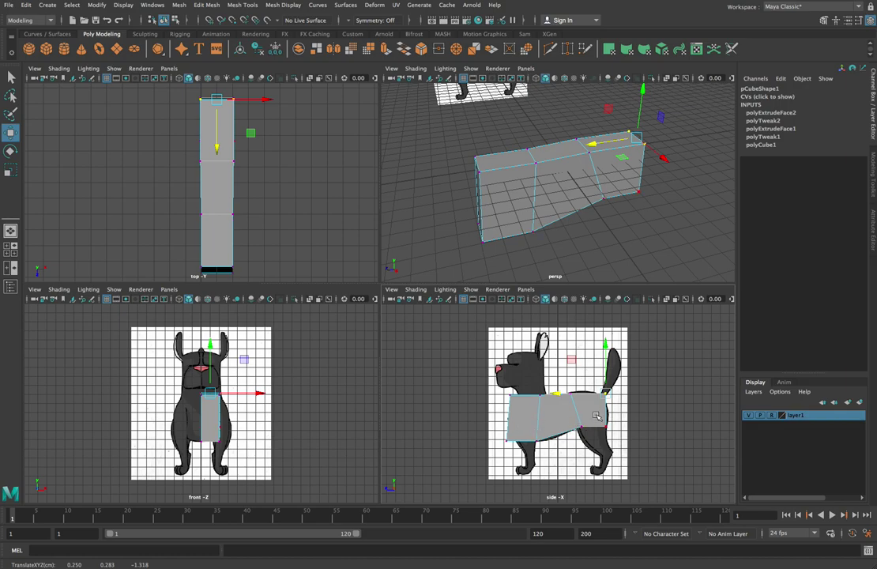
Extrude the outer side faces of the front and rear body sections outward together to form the shoulder and hip.
right_drag(697, 244, 739, 233)
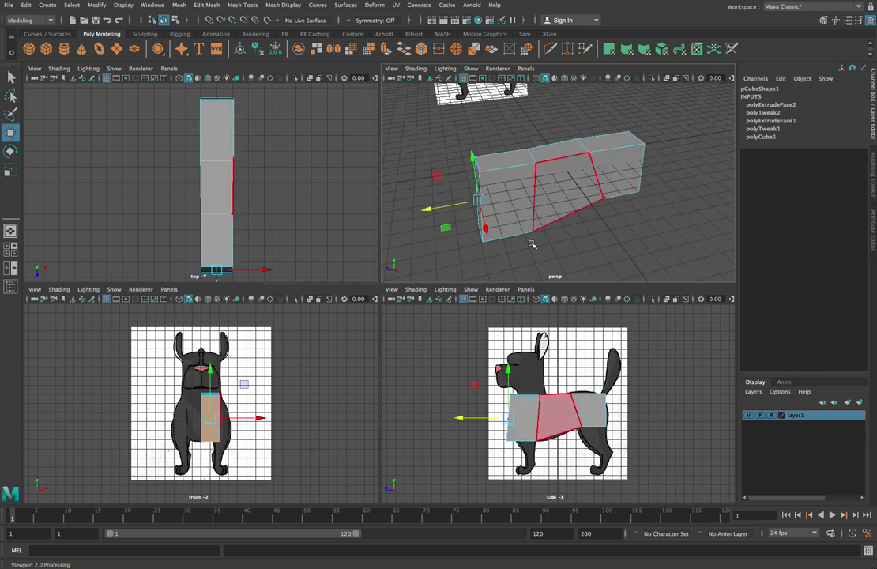
click(506, 207)
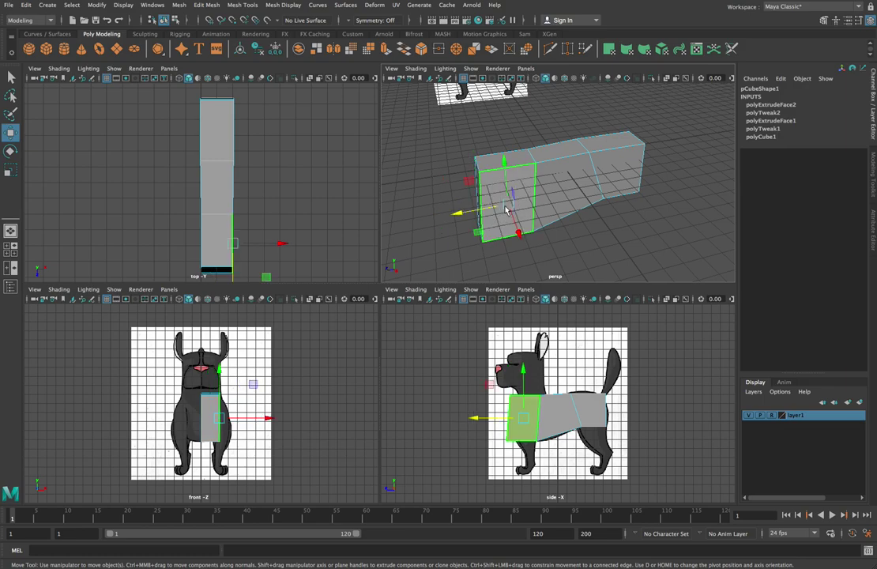
shift+click(625, 173)
shift+drag(582, 221, 588, 237)
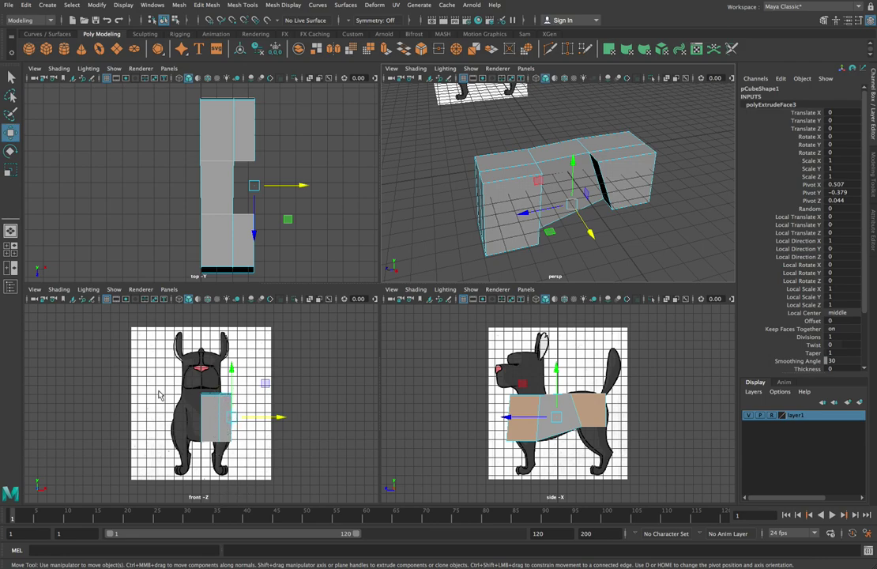
scroll(189, 335, up, 2)
scroll(216, 388, down, 4)
scroll(215, 387, up, 3)
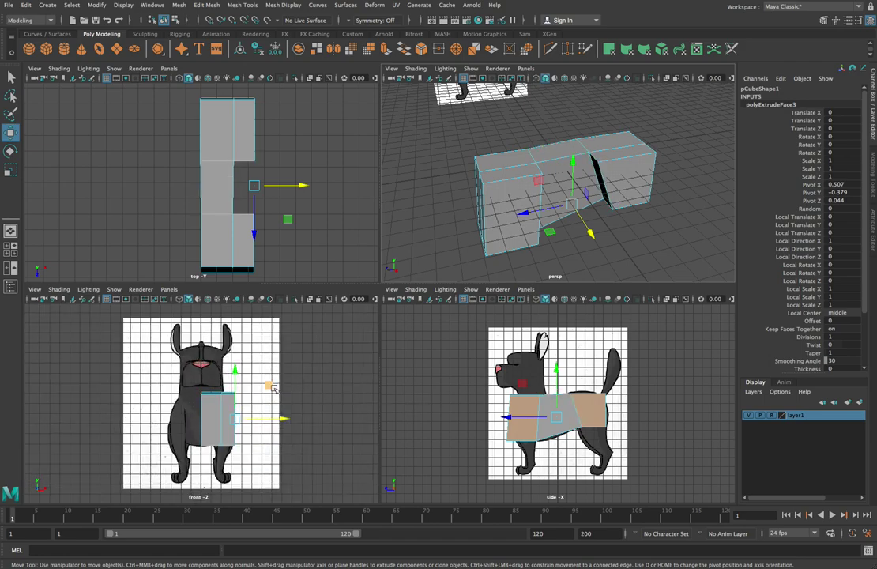
scroll(265, 386, down, 3)
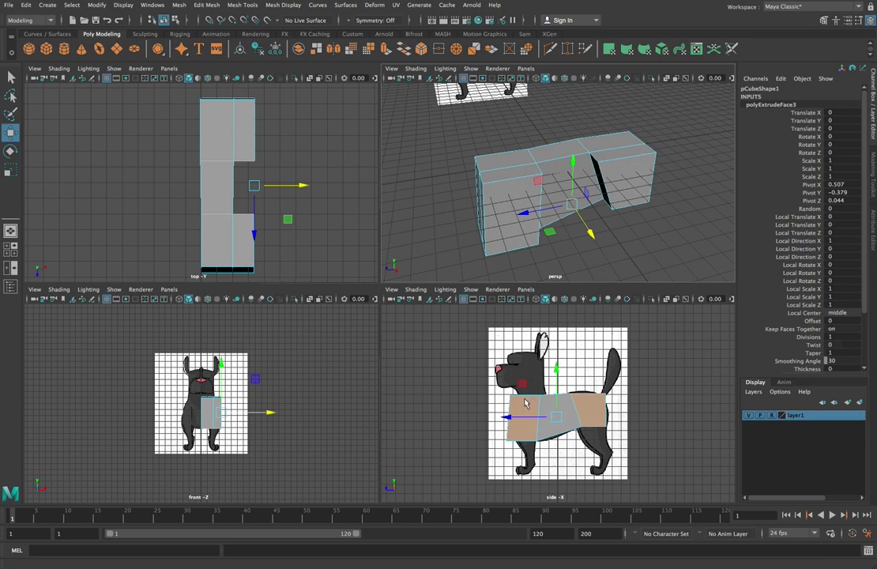
Extrude the inner top face of the front section slightly upward to start the neck.
click(504, 162)
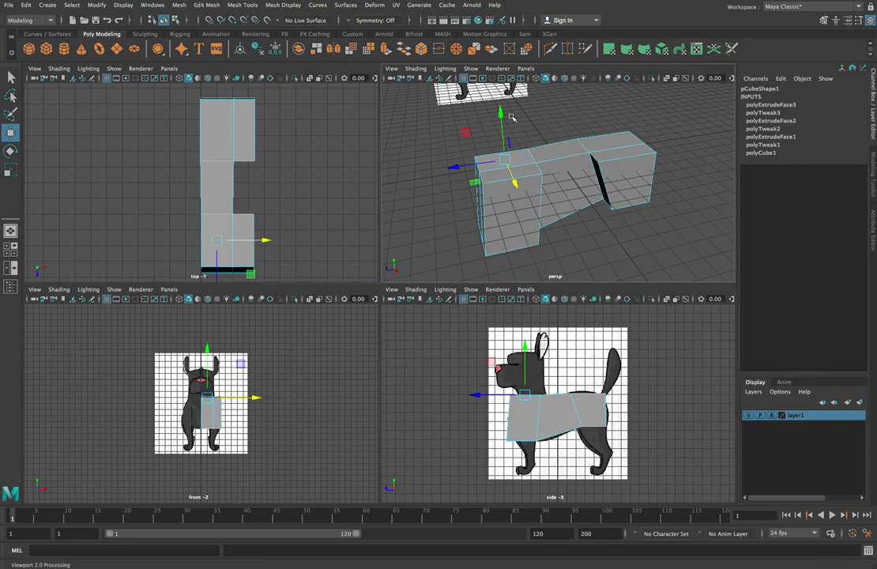
key(ctrl+e)
mouse_move(502, 114)
mouse_down()
mouse_move(500, 81)
mouse_move(502, 99)
mouse_up()
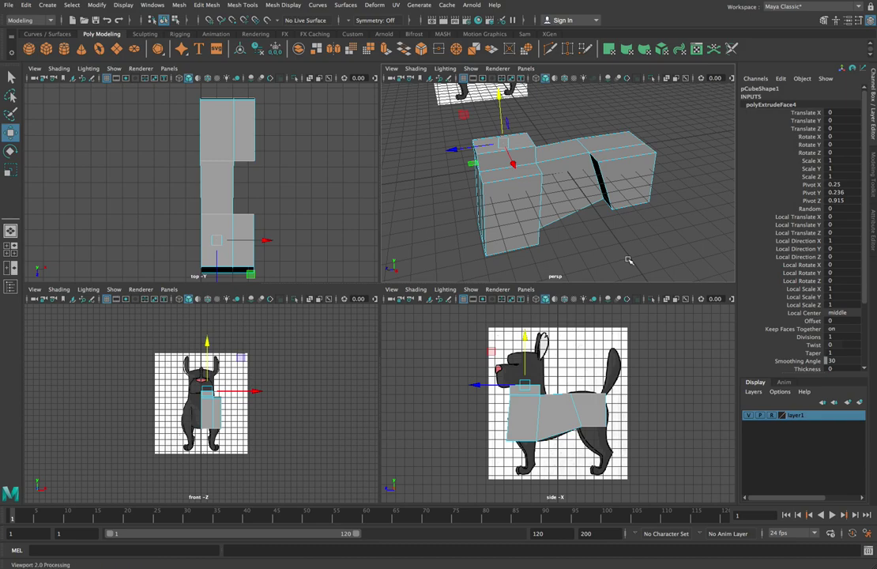
Preview the body in smooth mesh display and return it to the unsmoothed display.
alt+drag(576, 220, 569, 188)
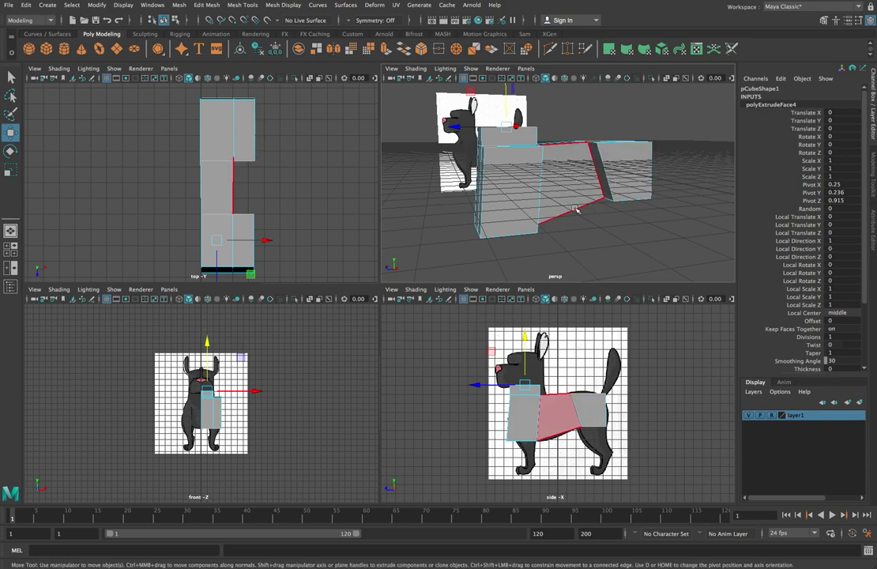
key(2)
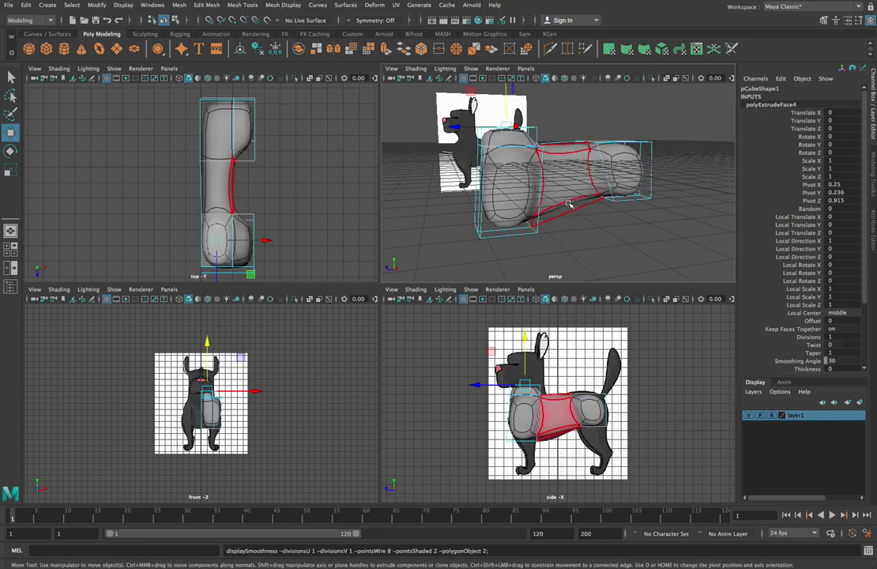
mouse_move(569, 207)
alt+mouse_down()
mouse_move(546, 251)
mouse_move(626, 204)
mouse_move(673, 196)
mouse_move(572, 216)
mouse_move(587, 247)
mouse_move(579, 215)
mouse_move(569, 219)
mouse_move(569, 211)
alt+mouse_up()
key(1)
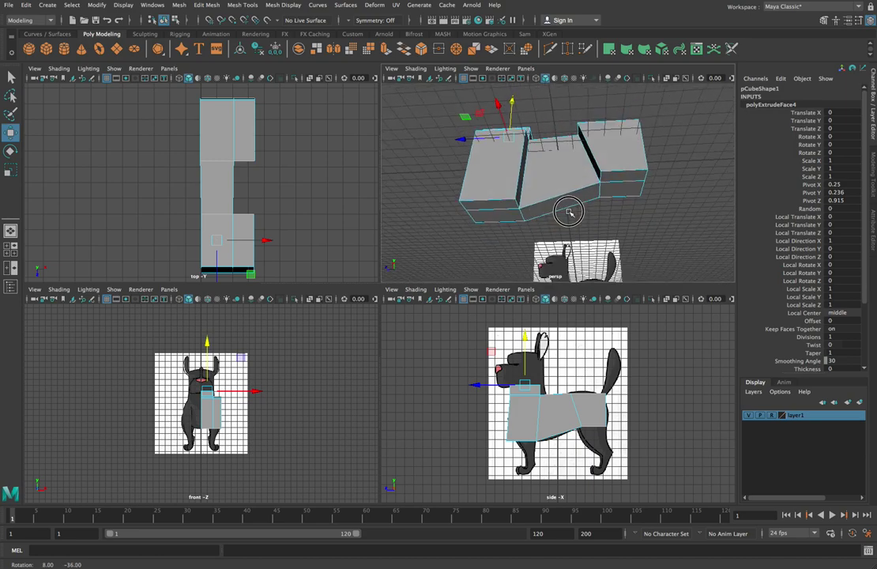
Extrude the underside faces of the shoulder and hip blocks downward to start the front and hind legs.
click(500, 206)
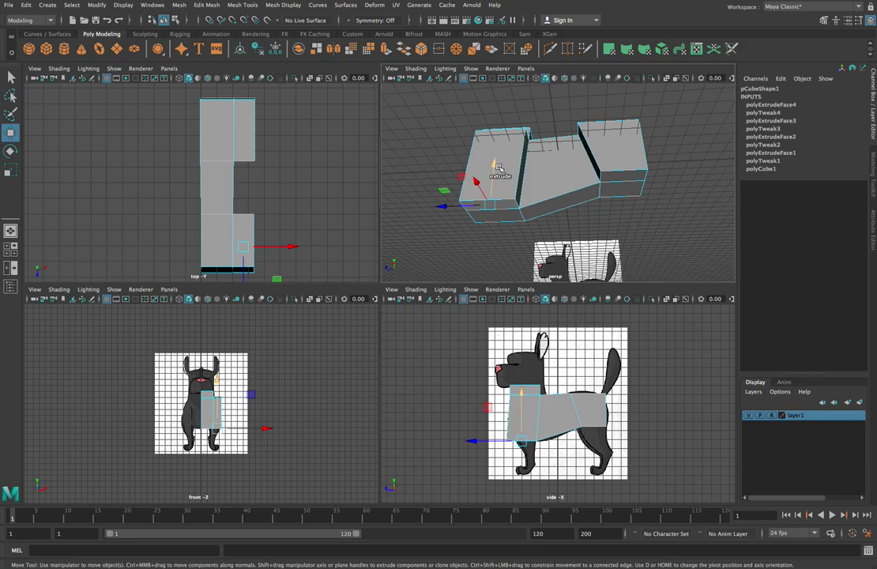
key(ctrl+e)
drag(495, 171, 493, 180)
click(623, 186)
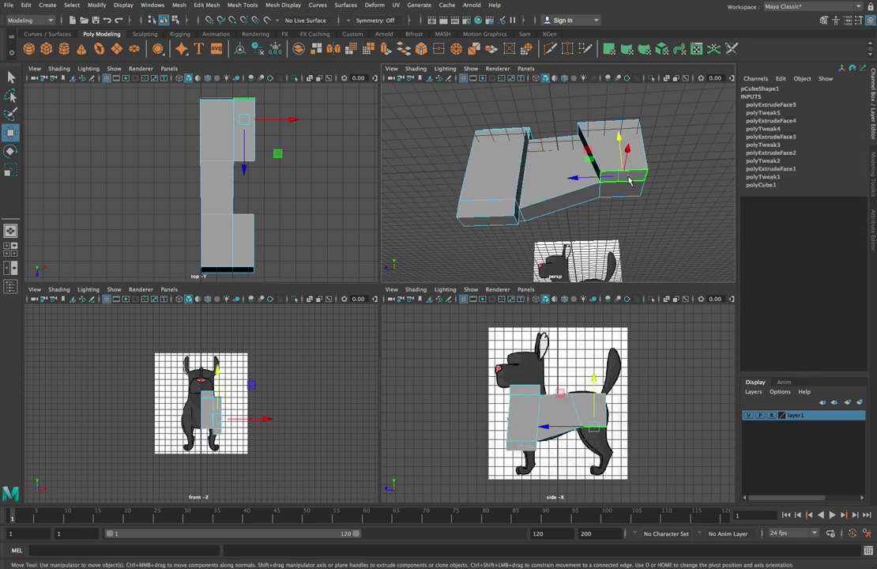
key(ctrl+e)
drag(620, 139, 623, 177)
key(w)
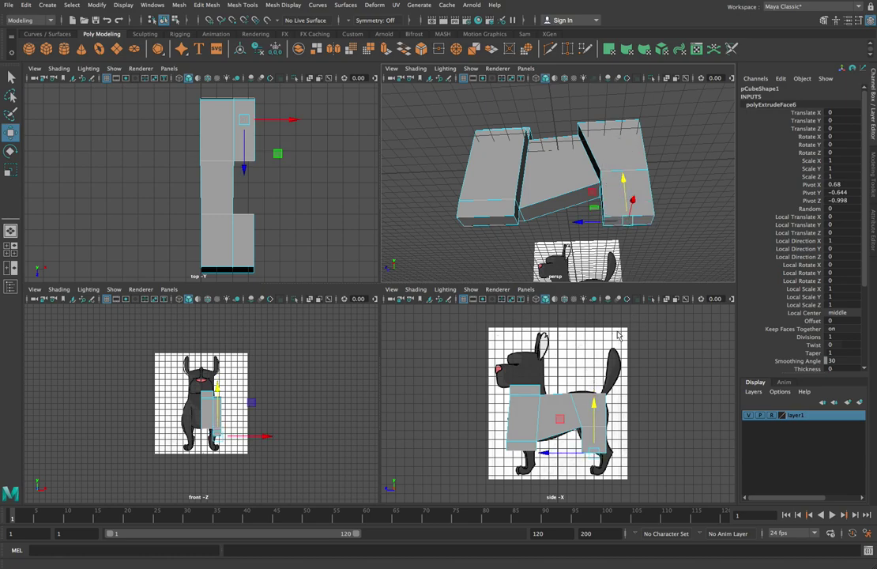
Move the hind leg's bottom vertices backward so the leg slants along the reference.
right_click(681, 210)
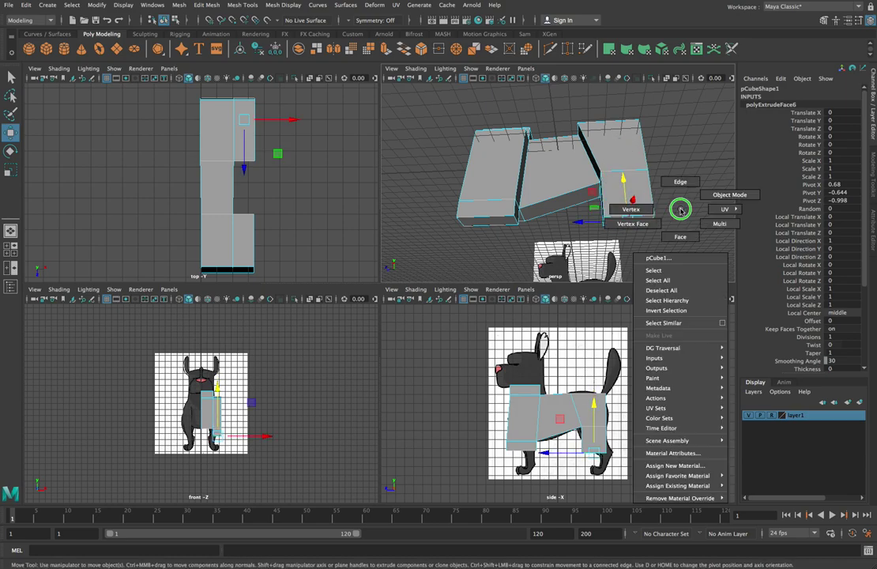
click(630, 210)
drag(579, 454, 560, 456)
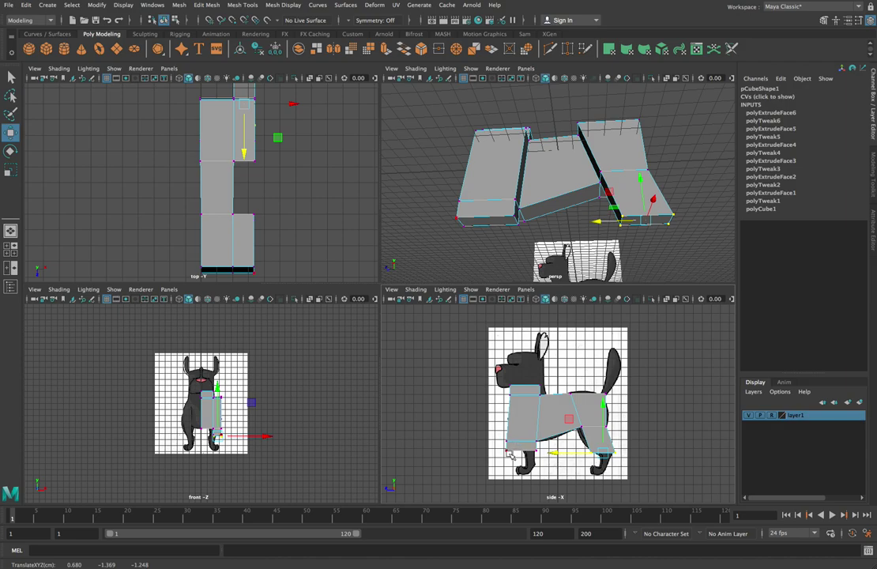
Shift the front leg's bottom vertices backward and scale them narrower lengthwise to fit the reference leg.
drag(540, 460, 478, 452)
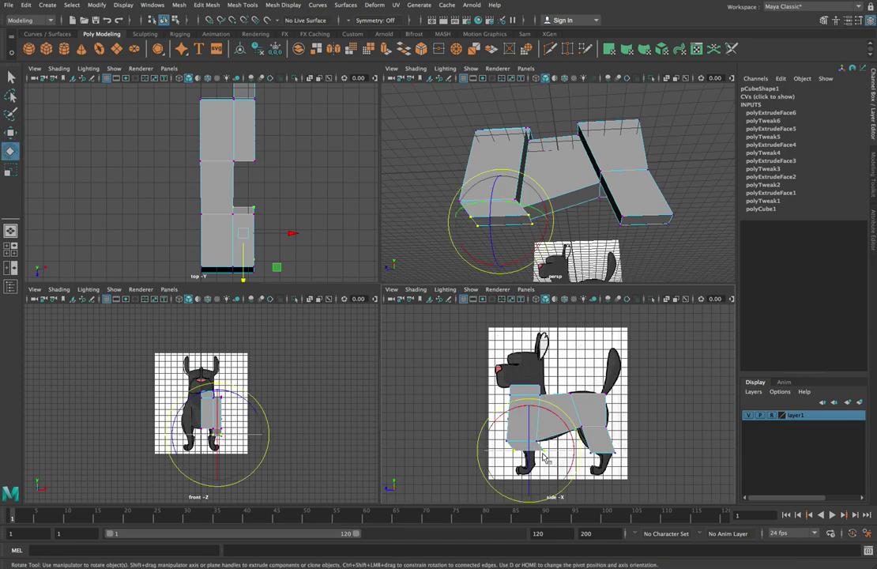
key(r)
drag(483, 451, 505, 452)
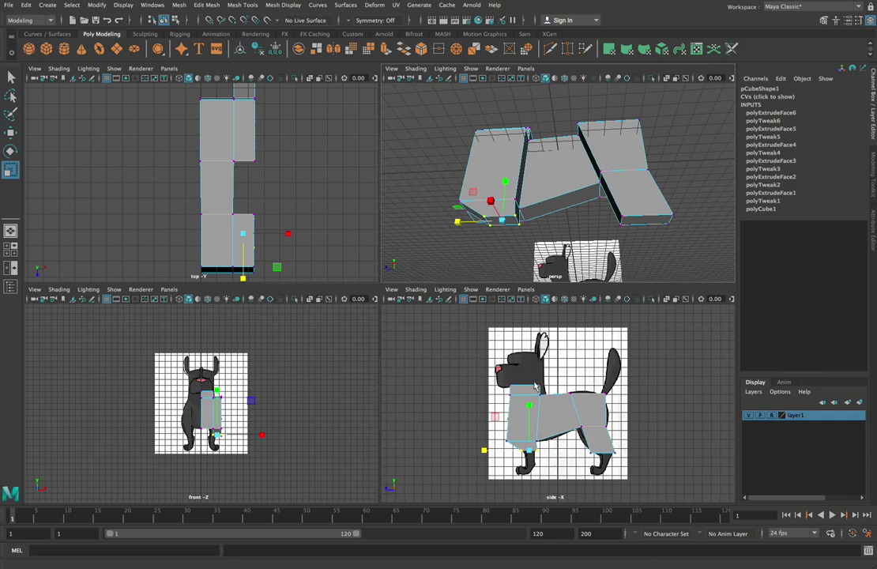
alt+drag(565, 190, 577, 229)
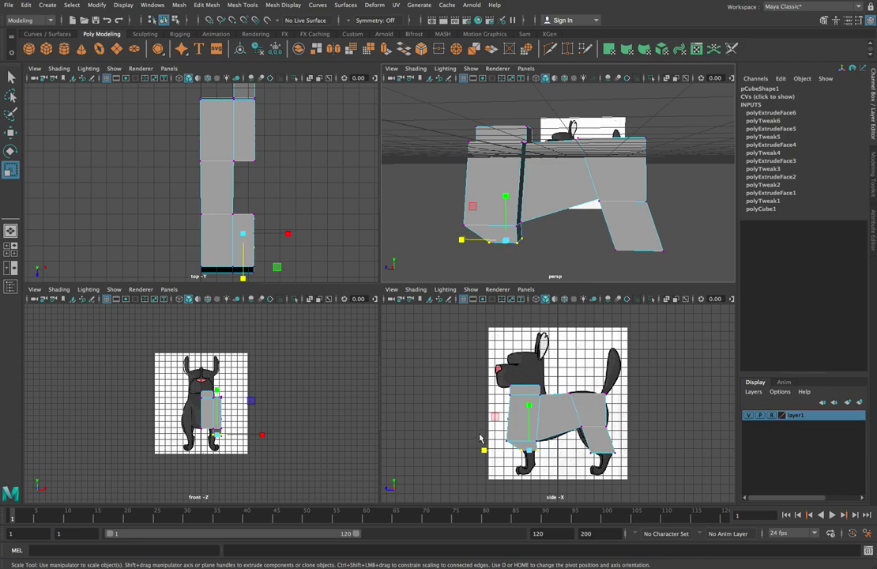
Switch the side and front views to wireframe display so the reference images show through the mesh.
key(4)
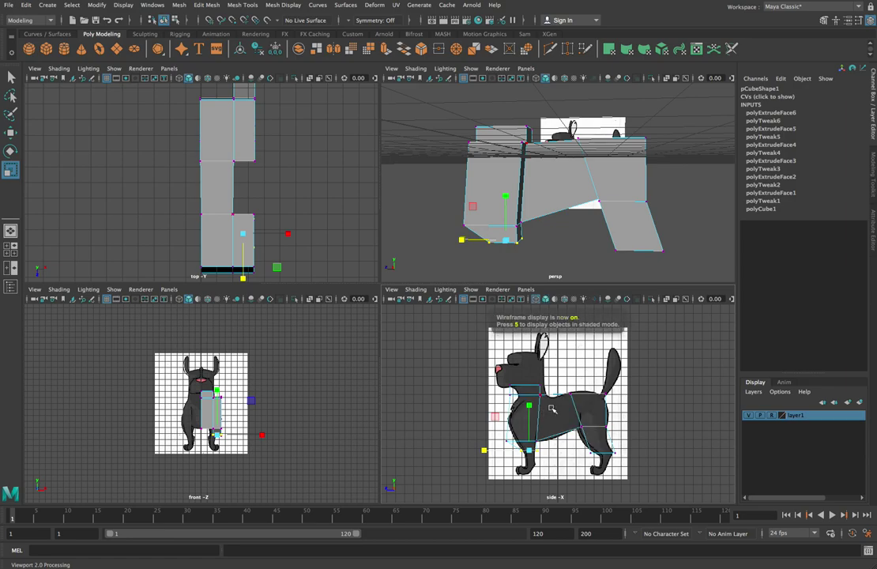
key(4)
scroll(209, 404, up, 3)
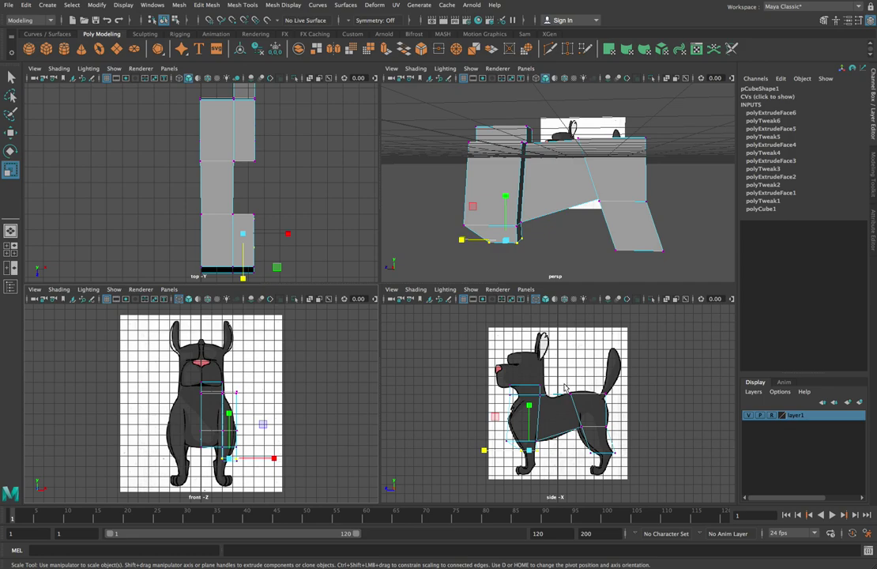
key(5)
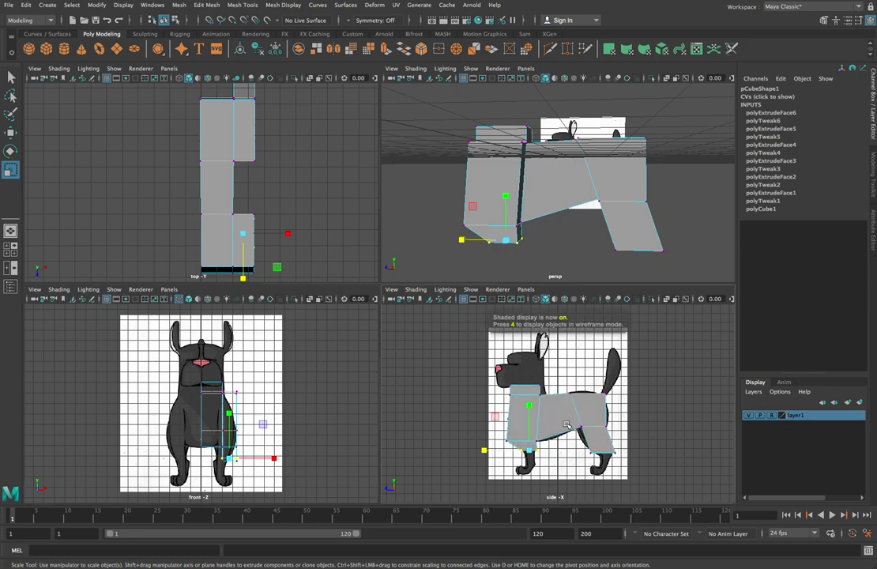
key(4)
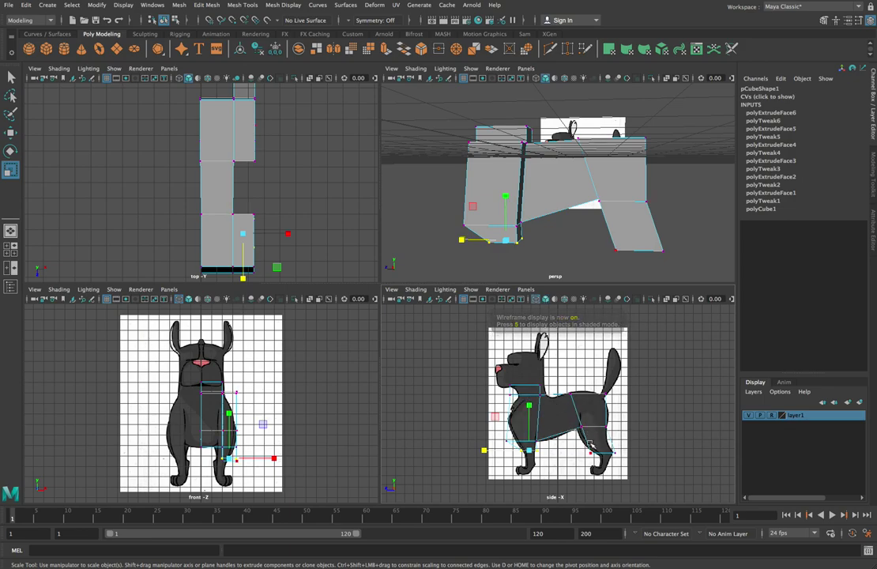
In the side view, move the top vertices behind the shoulder backward to where the neck meets the back line.
click(531, 455)
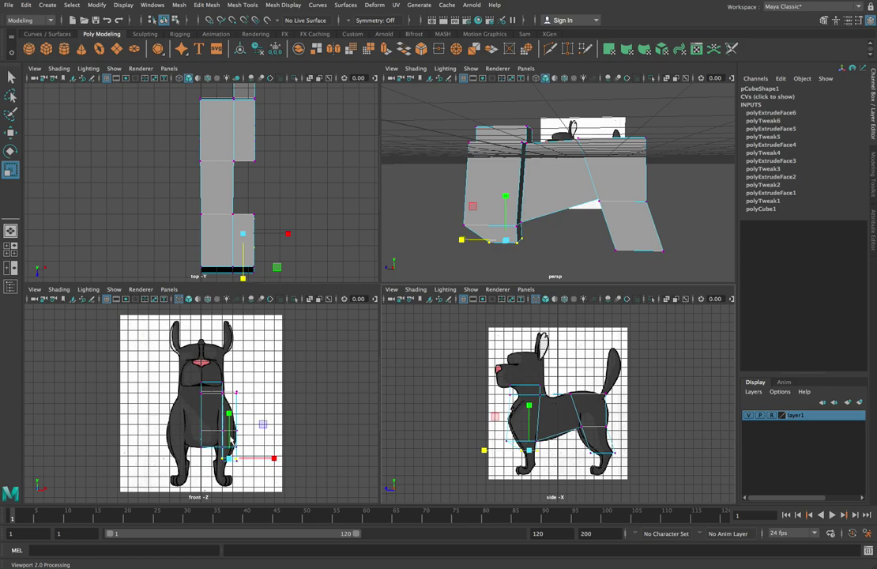
click(553, 414)
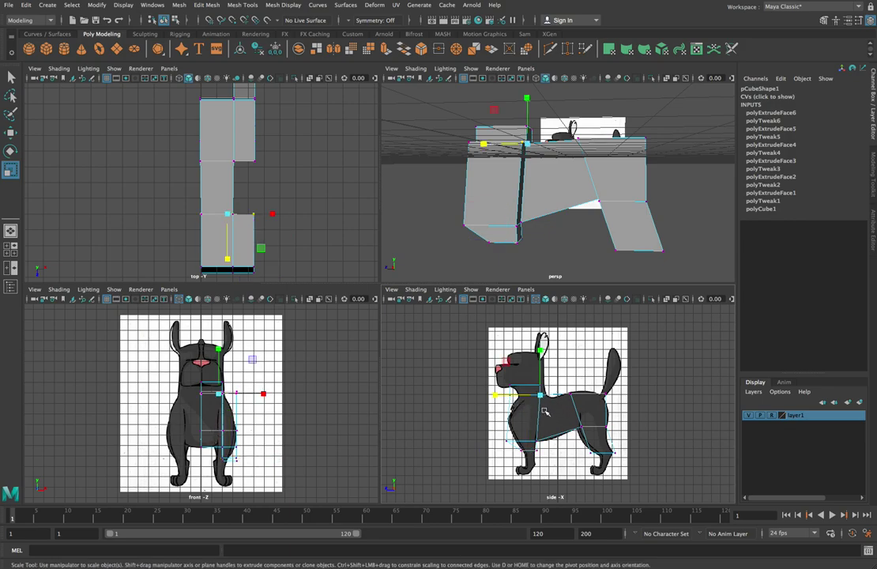
click(543, 403)
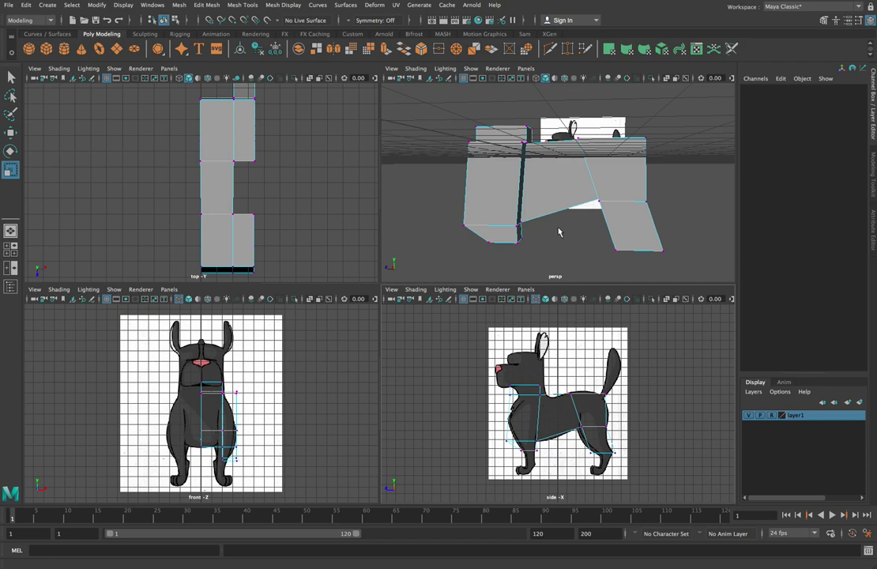
alt+drag(571, 228, 550, 228)
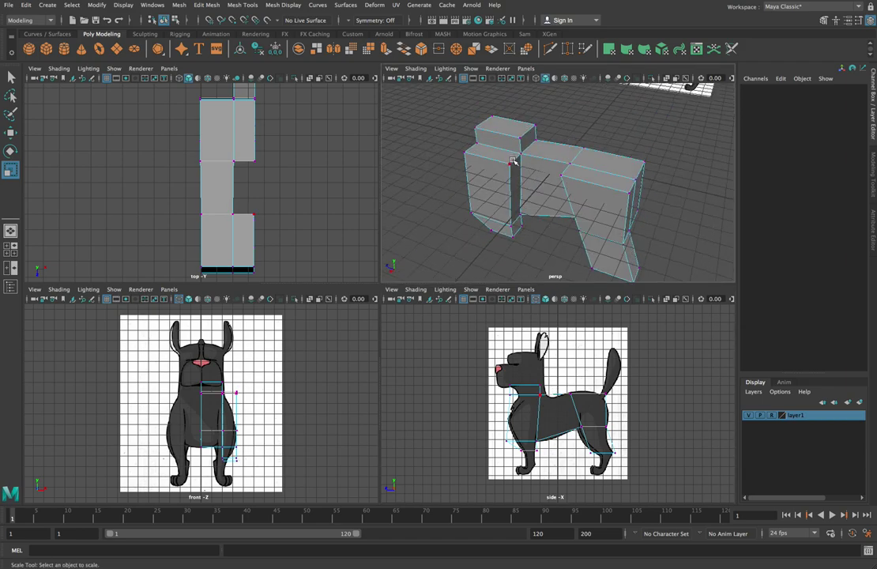
drag(542, 404, 477, 355)
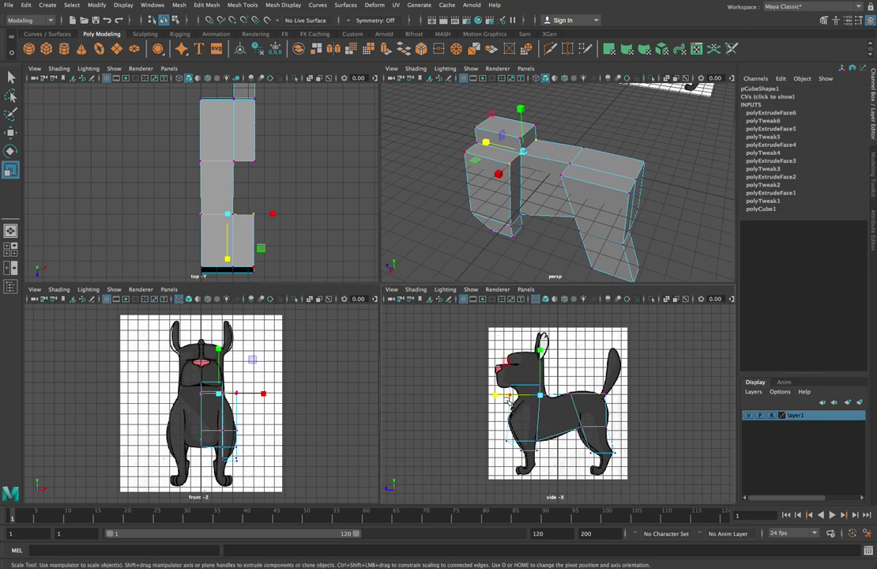
key(w)
drag(494, 395, 498, 397)
scroll(494, 397, up, 5)
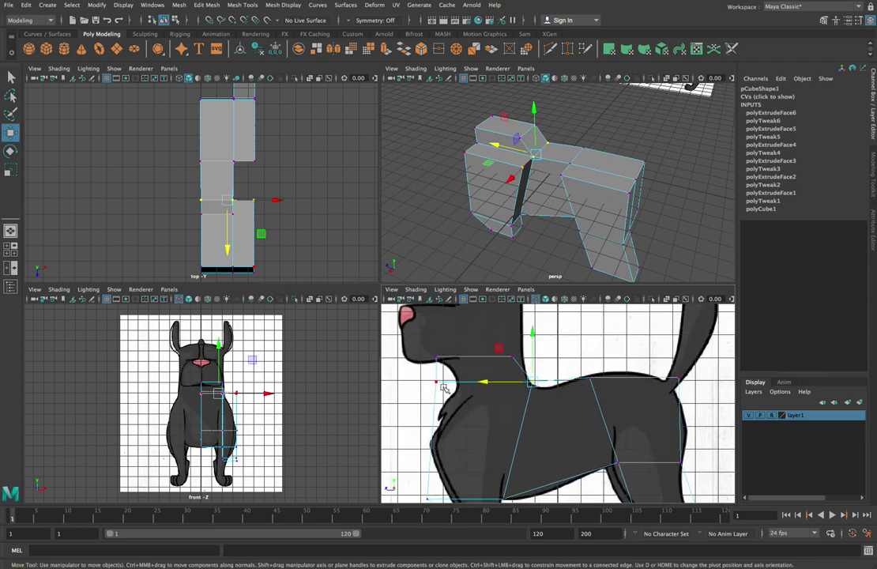
drag(485, 383, 482, 384)
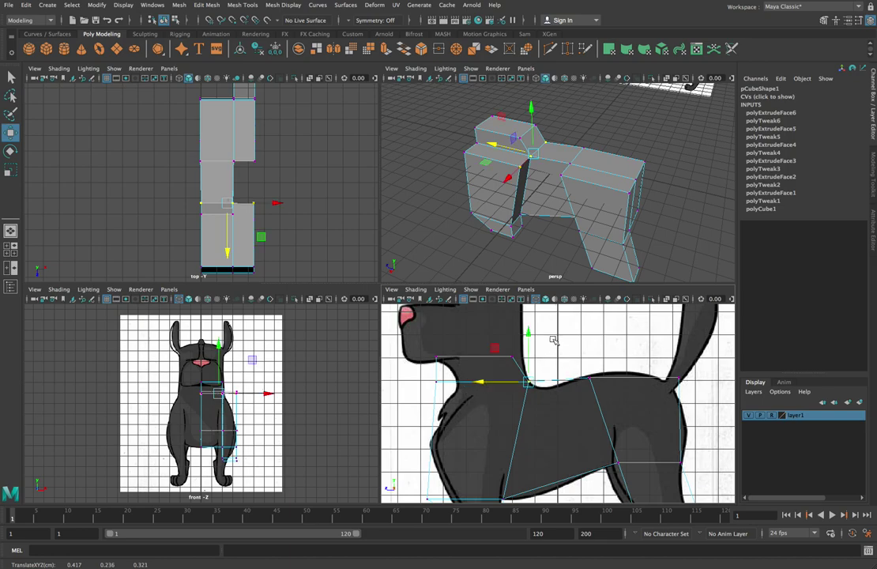
In the side view, move the top hip vertices backward and up to the back outline, and the belly vertices below slightly forward.
click(594, 383)
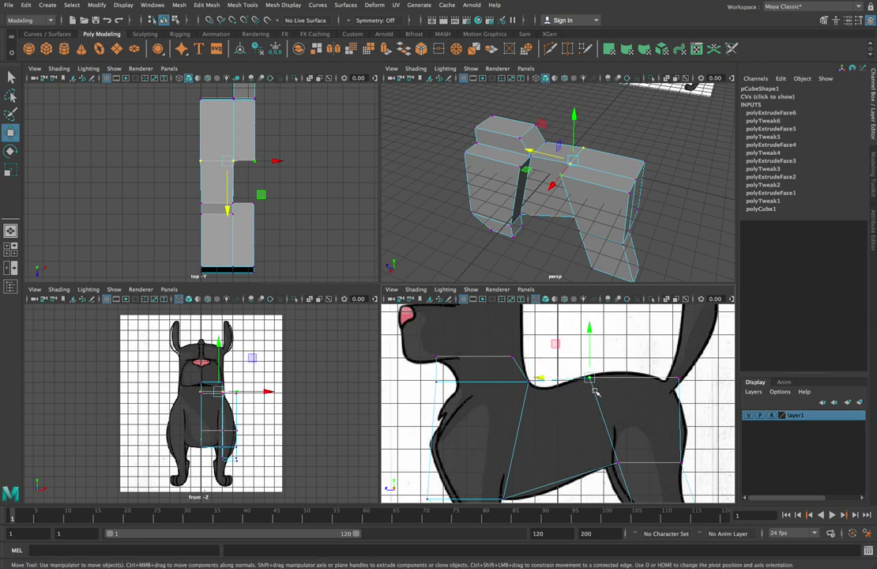
drag(540, 377, 554, 373)
click(605, 467)
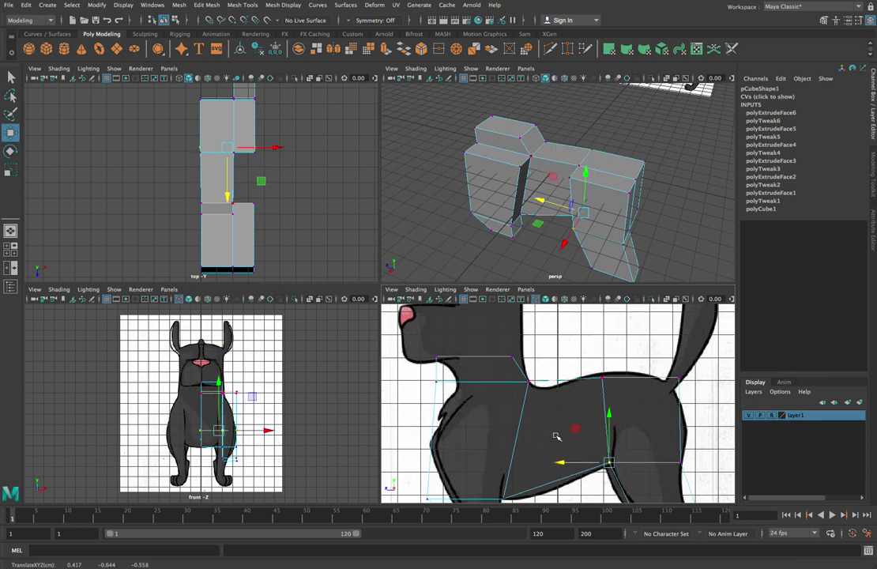
click(603, 381)
drag(591, 372, 612, 387)
click(602, 327)
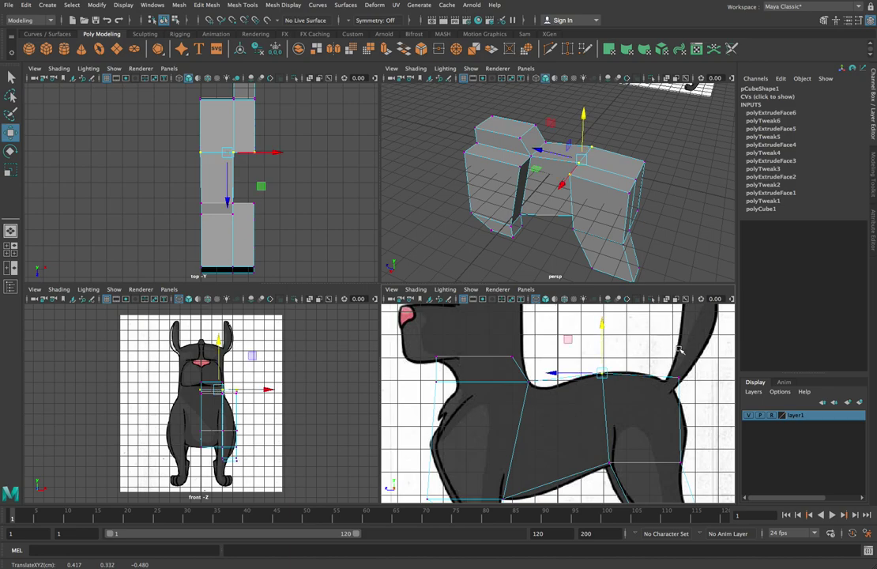
Move the rump's top rear vertices down and forward to the base of the reference tail.
drag(659, 352, 691, 395)
drag(678, 327, 678, 340)
drag(630, 392, 618, 392)
drag(667, 340, 666, 331)
drag(666, 385, 672, 391)
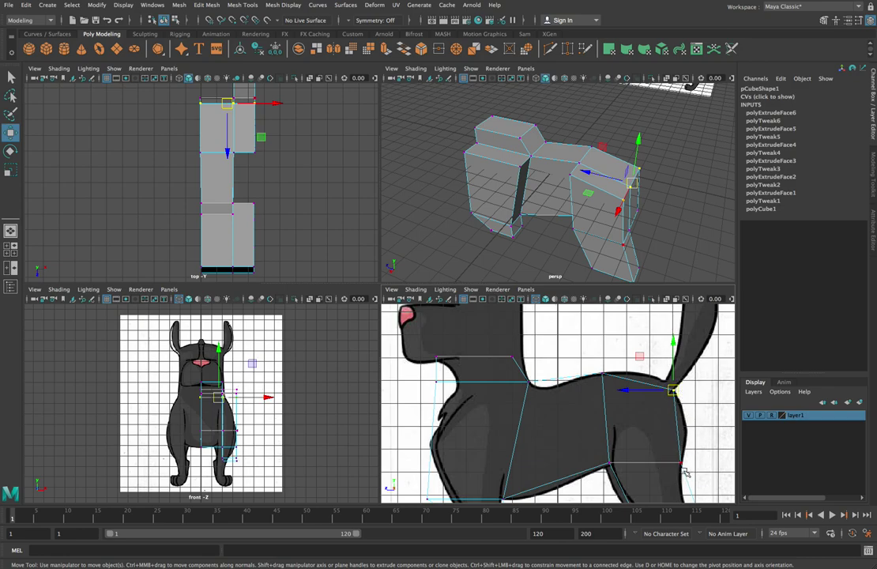
Fit the hind leg's rear edge to the reference, moving the bottom vertices to the hock and the thigh vertices up and slightly backward.
alt+drag(689, 447, 685, 451)
alt+middle_drag(684, 451, 625, 364)
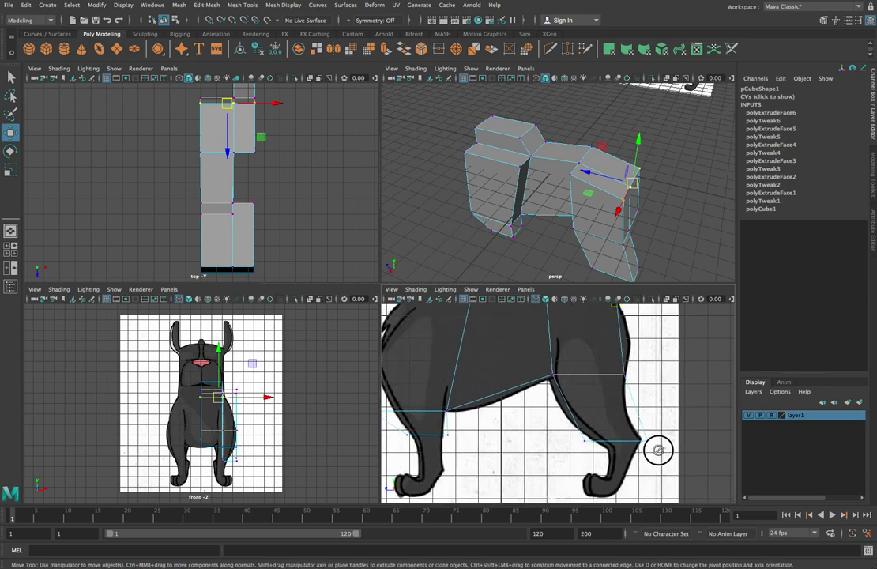
click(639, 444)
drag(624, 440, 593, 438)
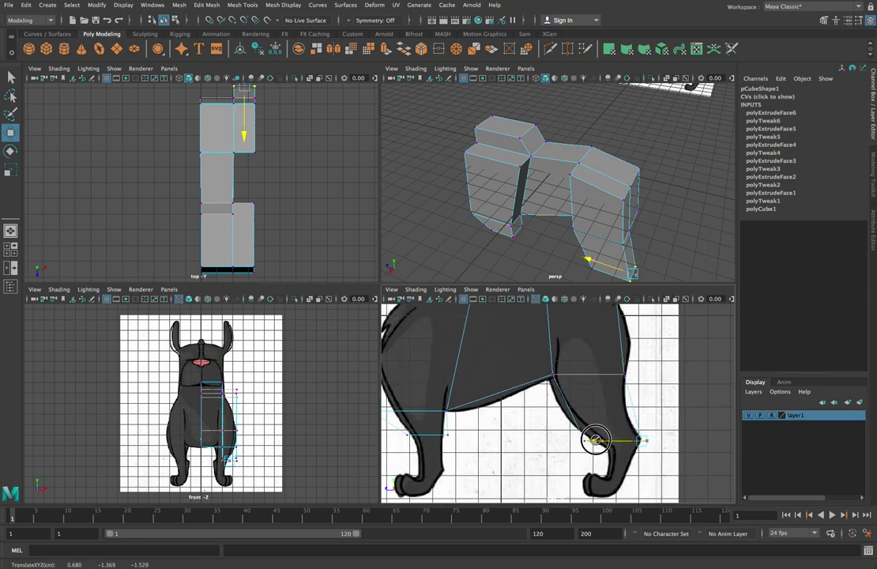
drag(641, 383, 618, 374)
click(622, 373)
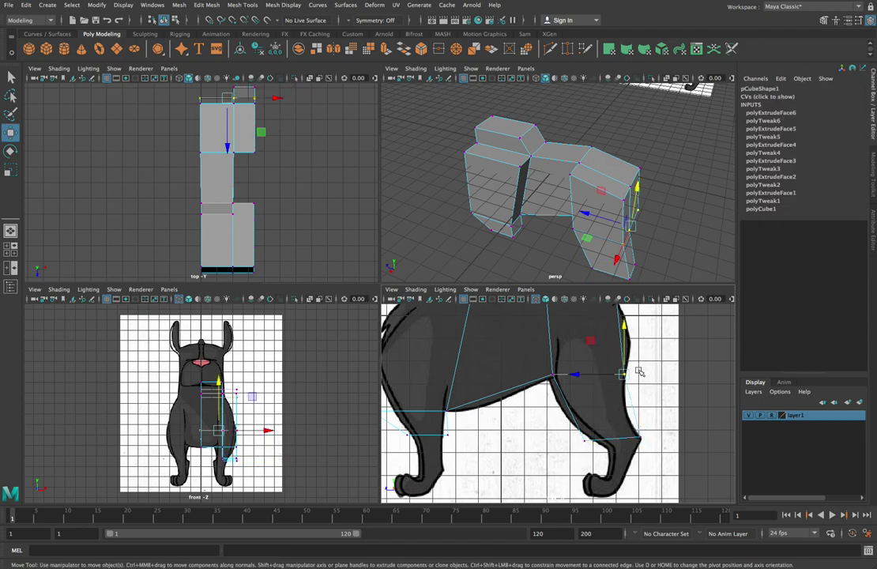
drag(624, 326, 628, 316)
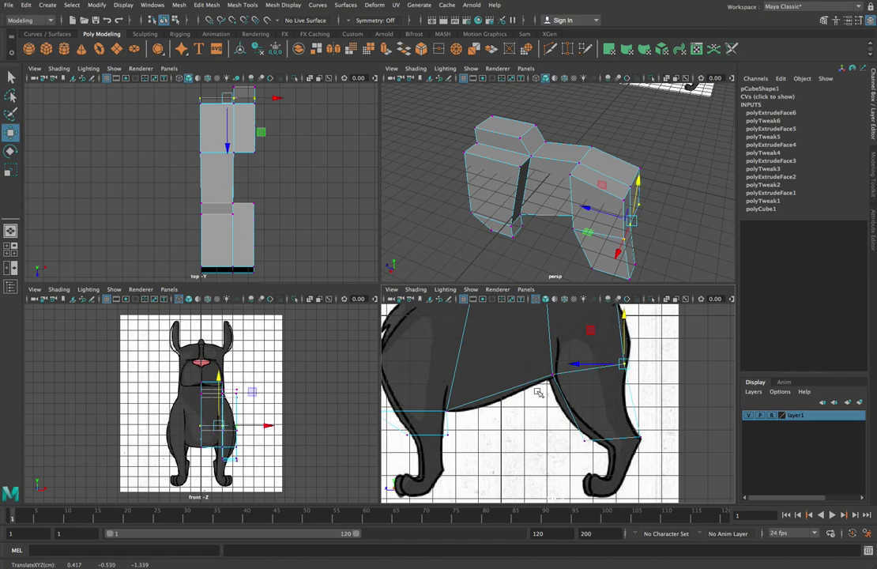
drag(589, 364, 581, 366)
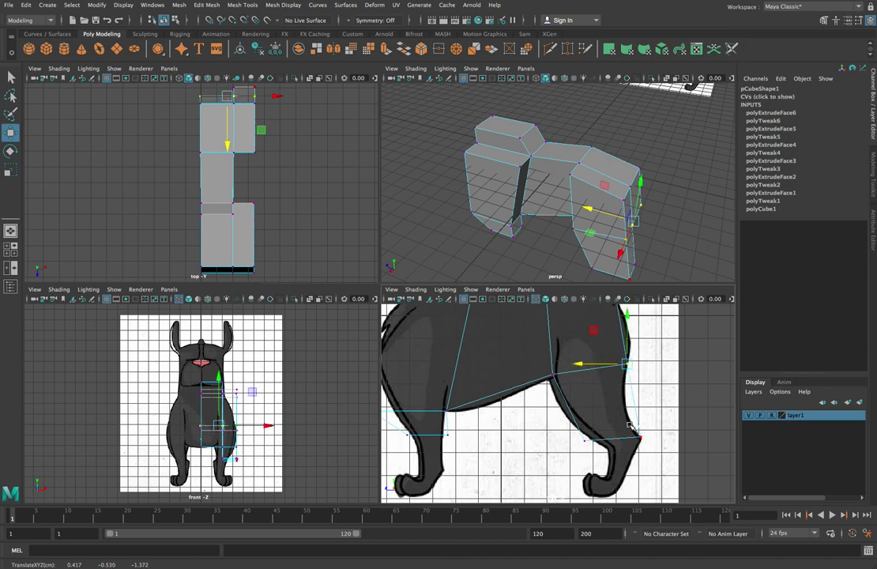
Nudge the belly vertices at the front of the thigh backward and move the leg's front bottom vertices back to the reference hock.
click(553, 371)
middle_drag(505, 368, 506, 373)
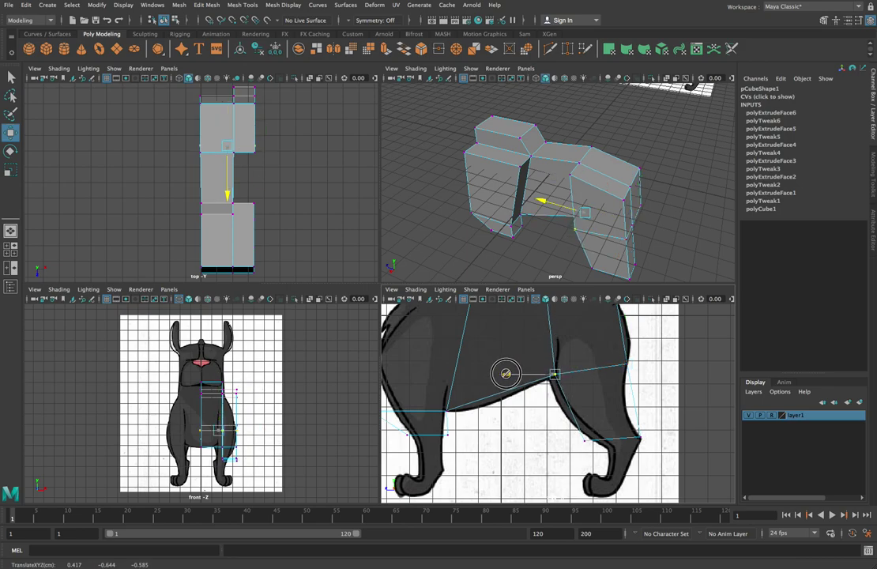
click(584, 440)
middle_drag(584, 440, 613, 448)
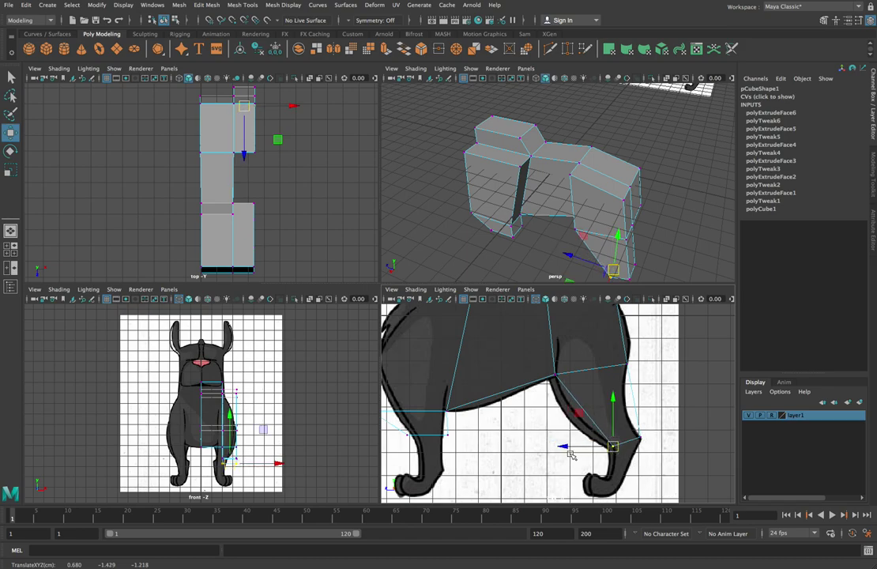
Move the front leg's rear bottom vertices down to the back of the reference leg, just above the paw.
click(449, 435)
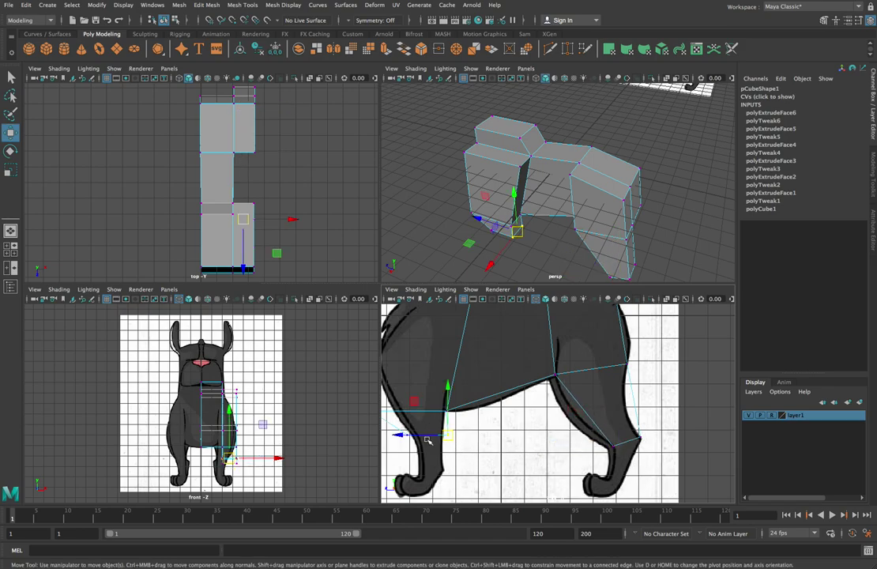
middle_drag(449, 437, 446, 470)
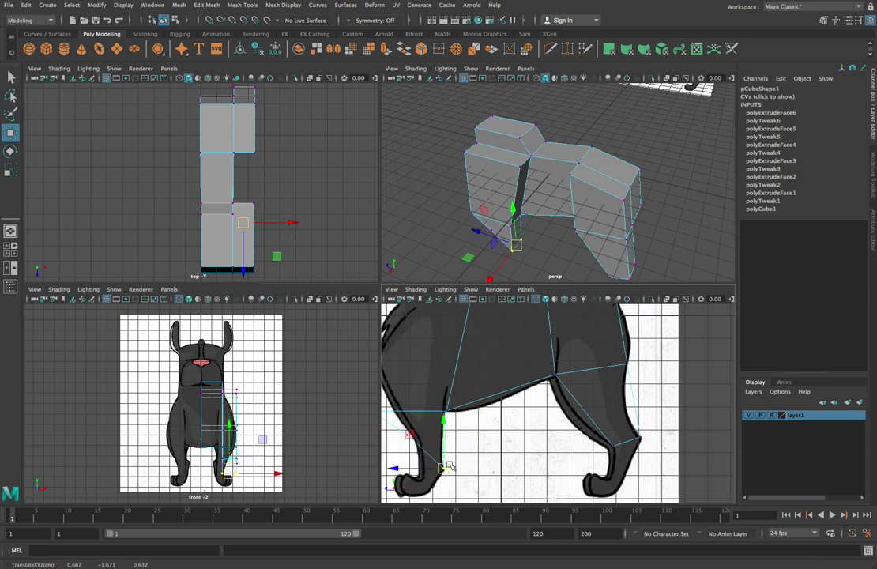
alt+drag(488, 463, 504, 462)
alt+middle_drag(499, 448, 471, 399)
Move the chest's lower front vertices back onto the leg outline and the front leg's front bottom vertices down to just above the paw.
click(503, 404)
alt+drag(417, 172, 511, 147)
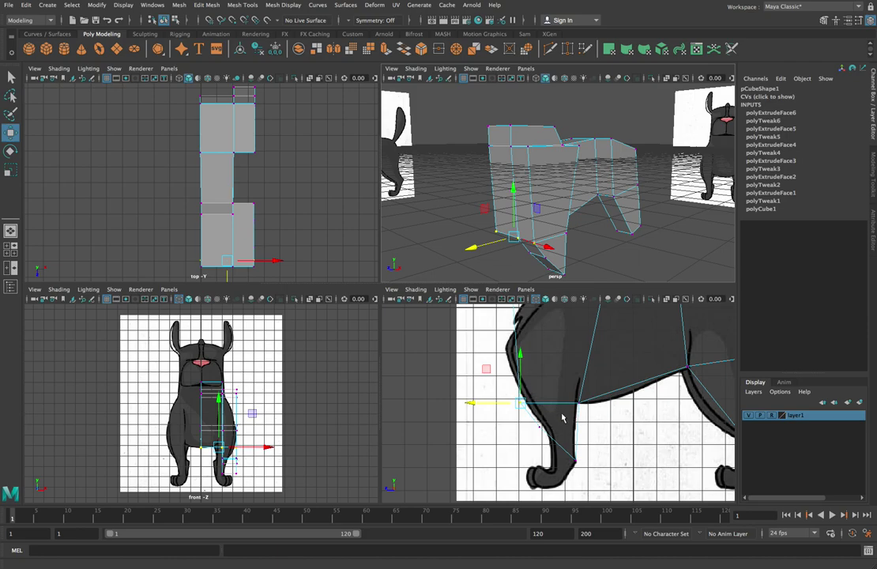
alt+drag(482, 219, 551, 214)
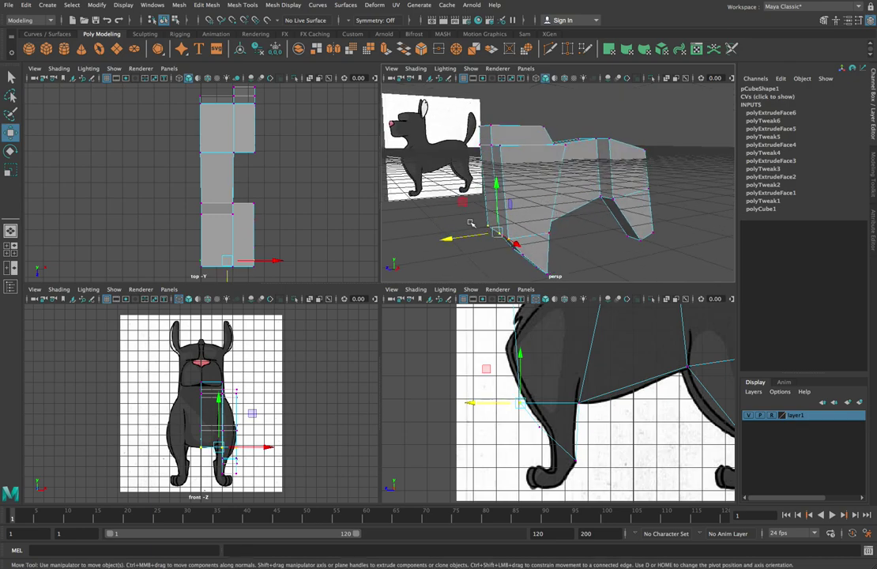
drag(496, 229, 514, 243)
mouse_move(521, 409)
mouse_down()
mouse_move(530, 404)
mouse_move(525, 389)
mouse_move(533, 401)
mouse_up()
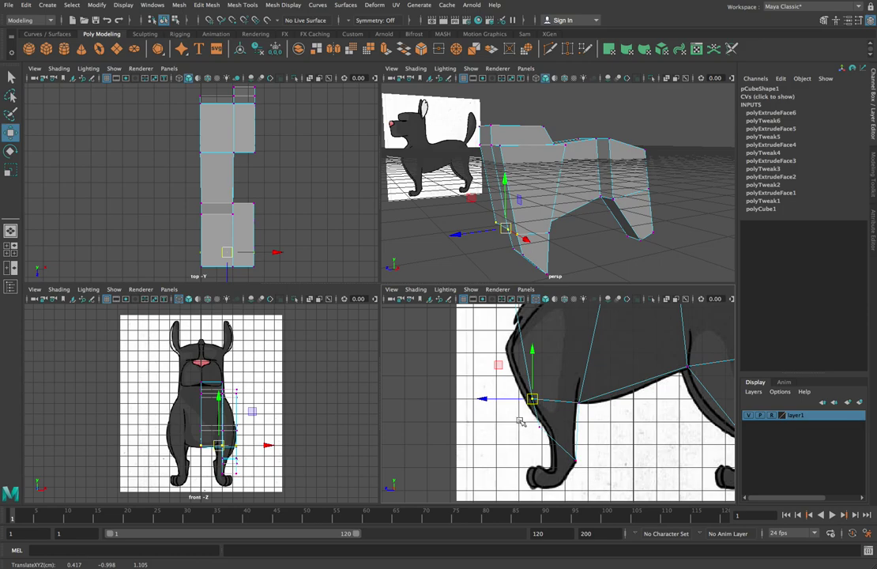
drag(533, 400, 557, 459)
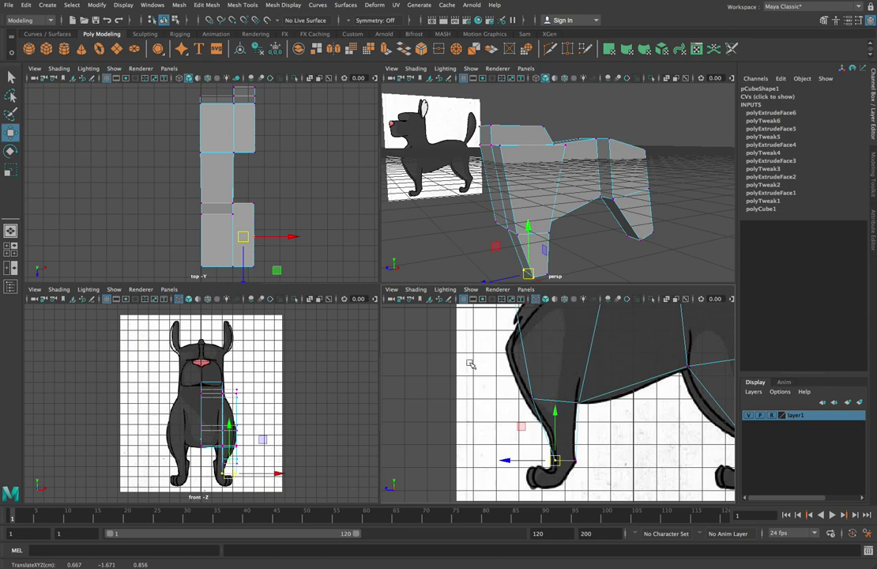
Move the upper front chest vertices backward to the reference throat line.
alt+middle_drag(470, 364, 485, 424)
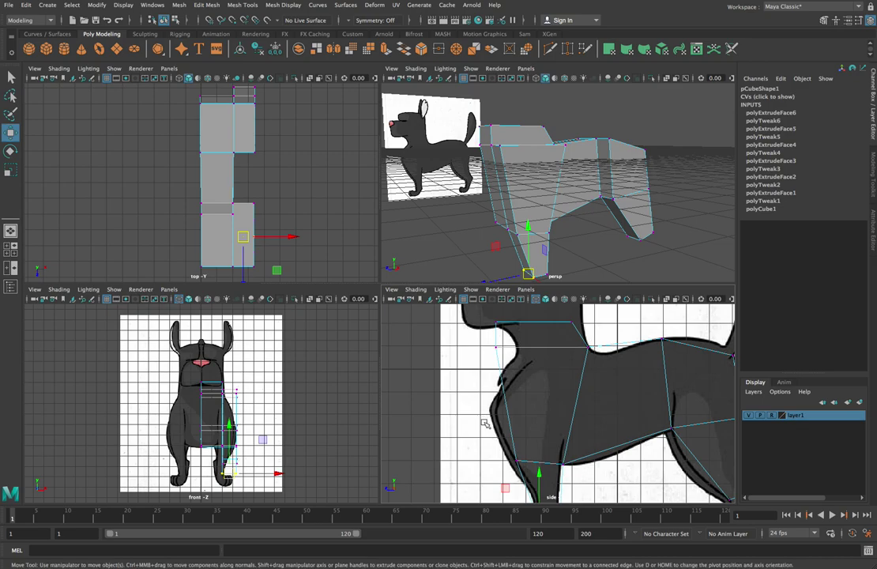
click(497, 347)
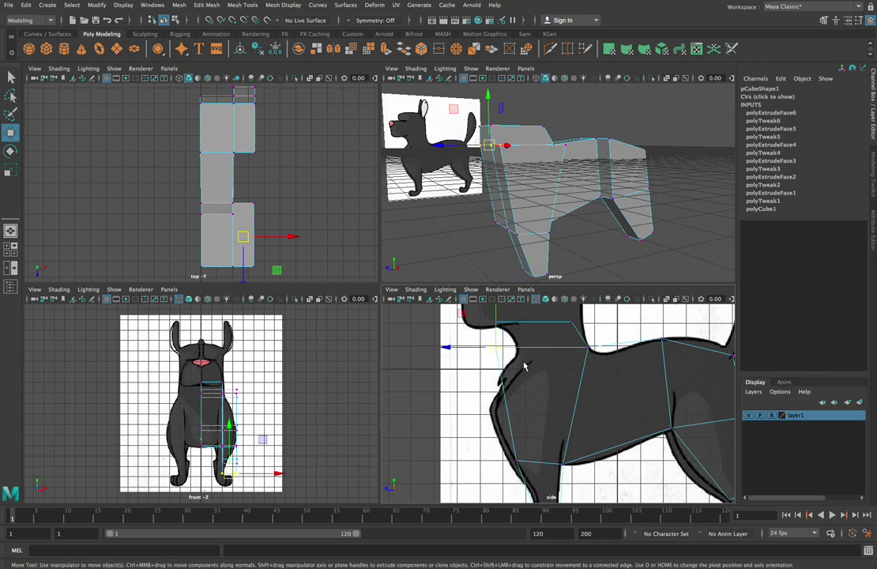
drag(465, 349, 485, 342)
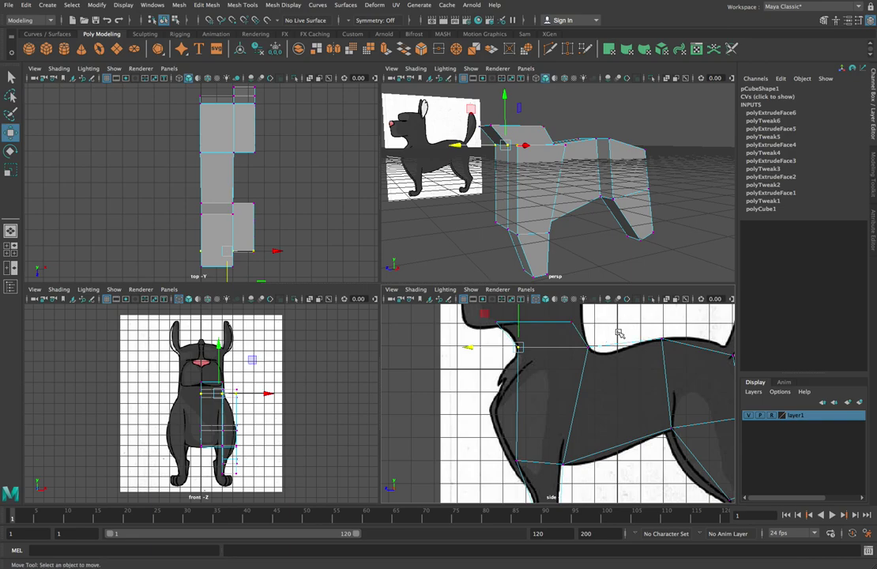
Shift the neck's top vertices backward and slightly down, and adjust its top front vertices to the point where throat meets jaw.
click(482, 316)
click(535, 323)
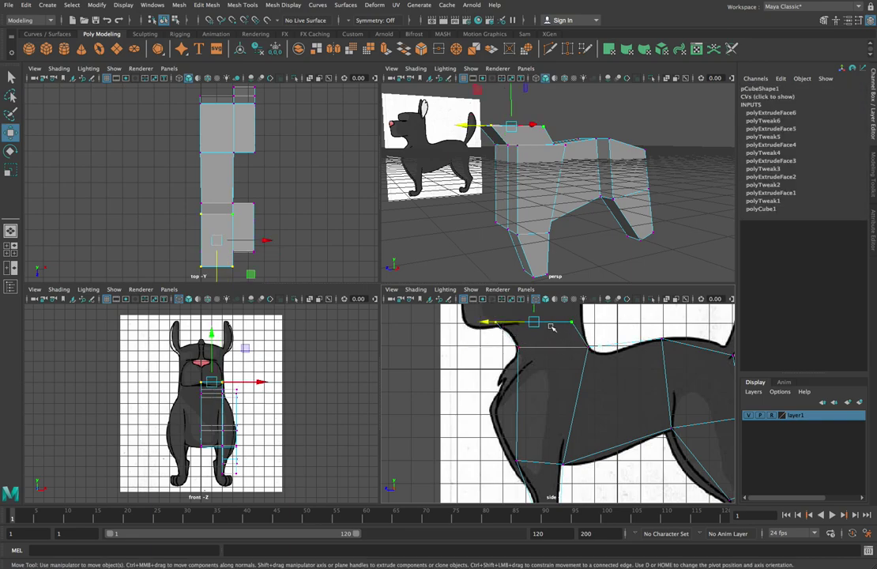
drag(542, 326, 548, 330)
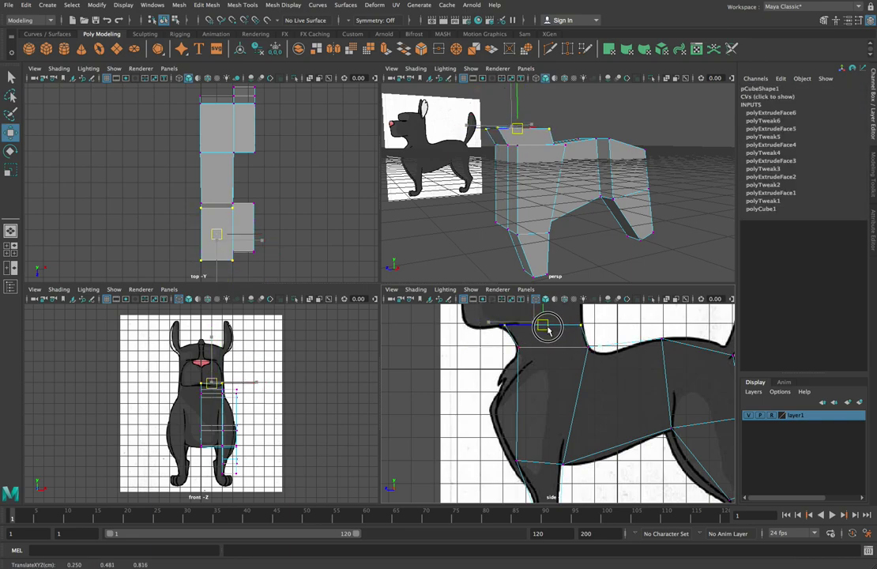
click(466, 309)
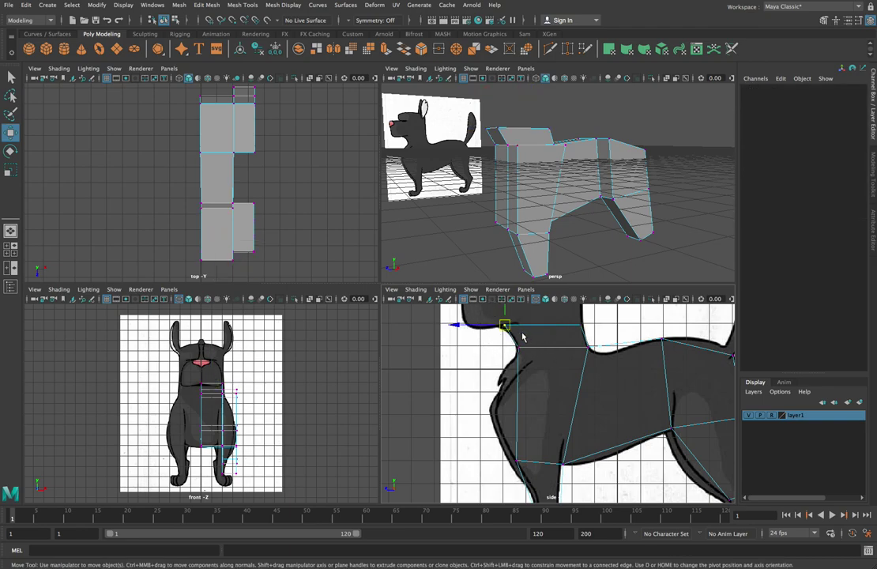
click(499, 328)
drag(498, 328, 487, 363)
click(486, 362)
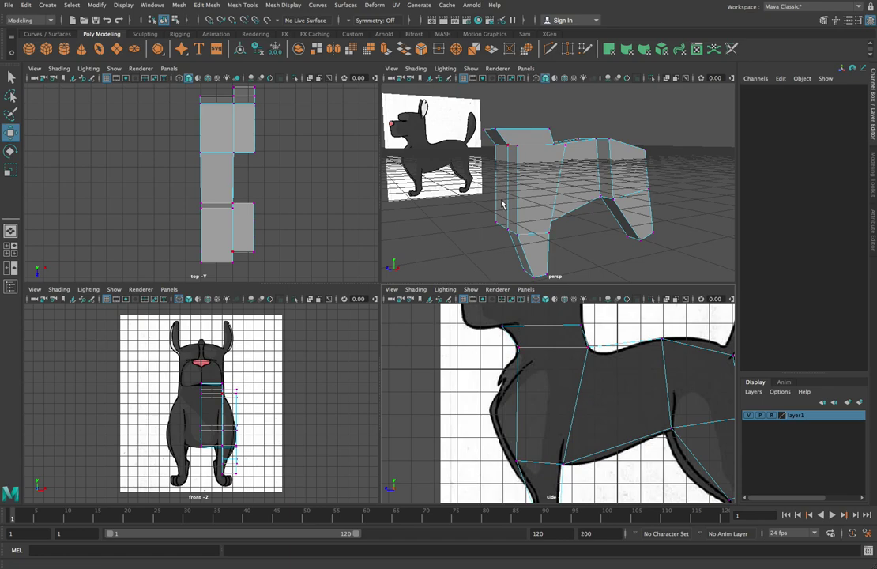
Try to extrude the chest's front face forward to the reference outline, scale it shorter vertically and lower it.
right_drag(448, 244, 498, 229)
right_drag(422, 220, 426, 247)
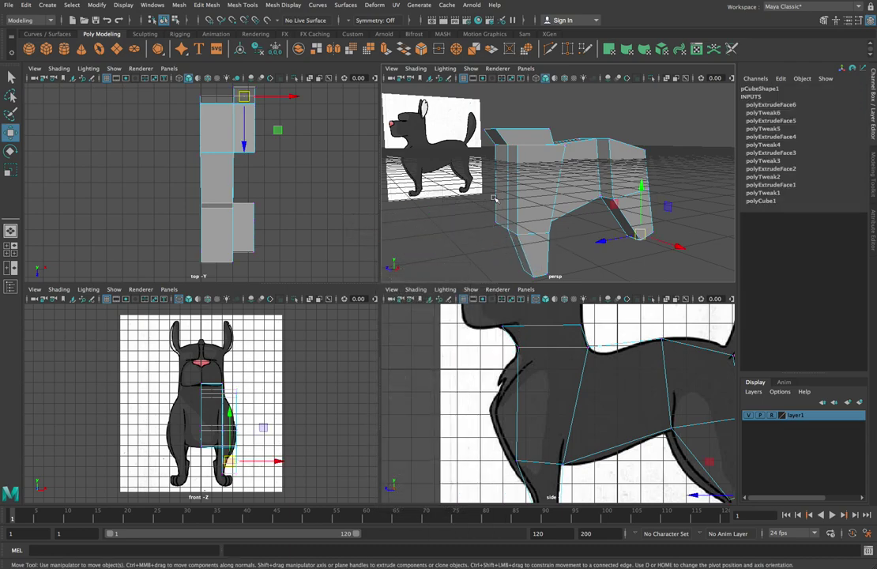
click(501, 198)
key(ctrl+e)
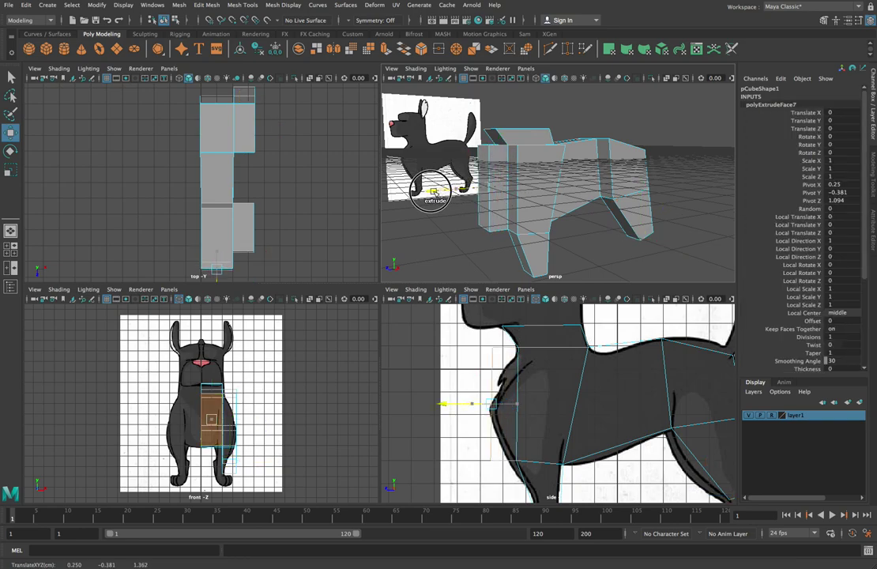
click(447, 191)
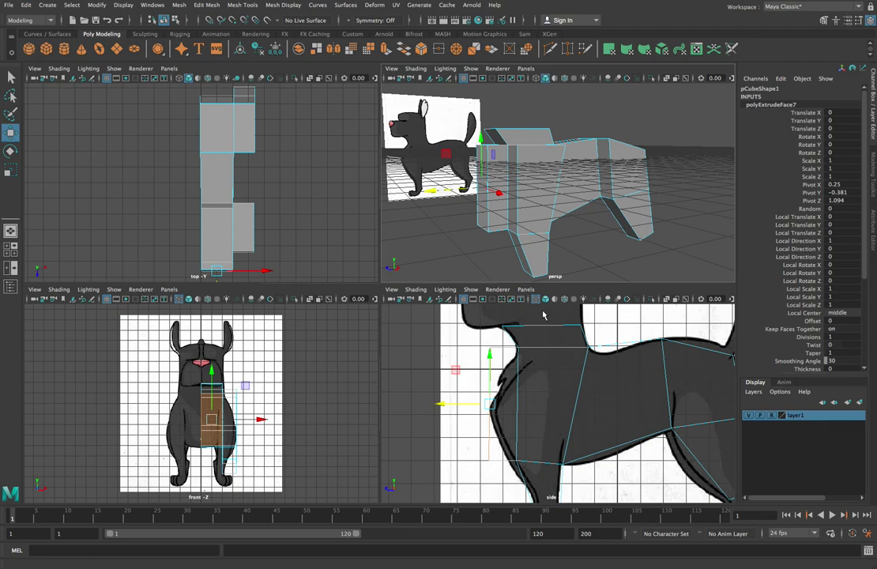
key(r)
mouse_move(489, 360)
mouse_down()
mouse_move(490, 400)
mouse_move(490, 362)
mouse_up()
key(w)
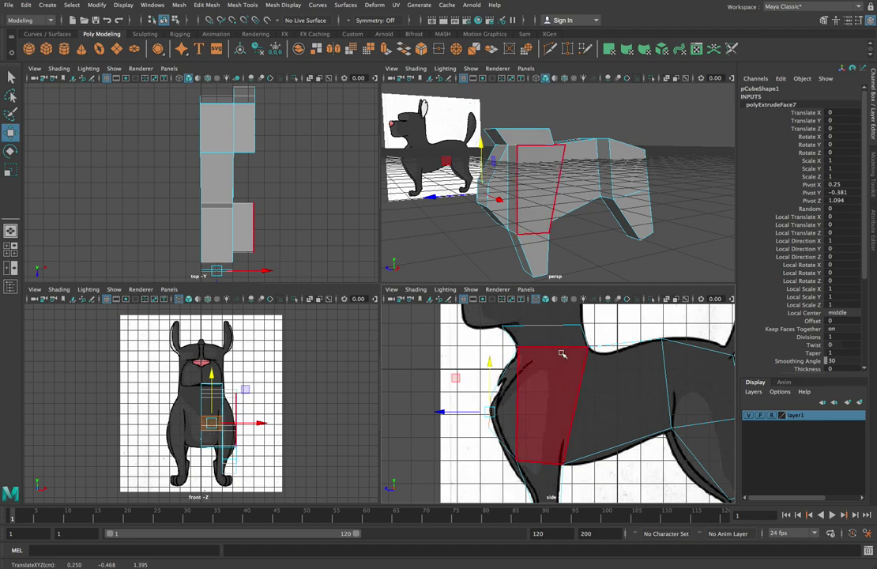
Undo the chest face's extrusion along with its scaling and move.
alt+drag(520, 265, 474, 249)
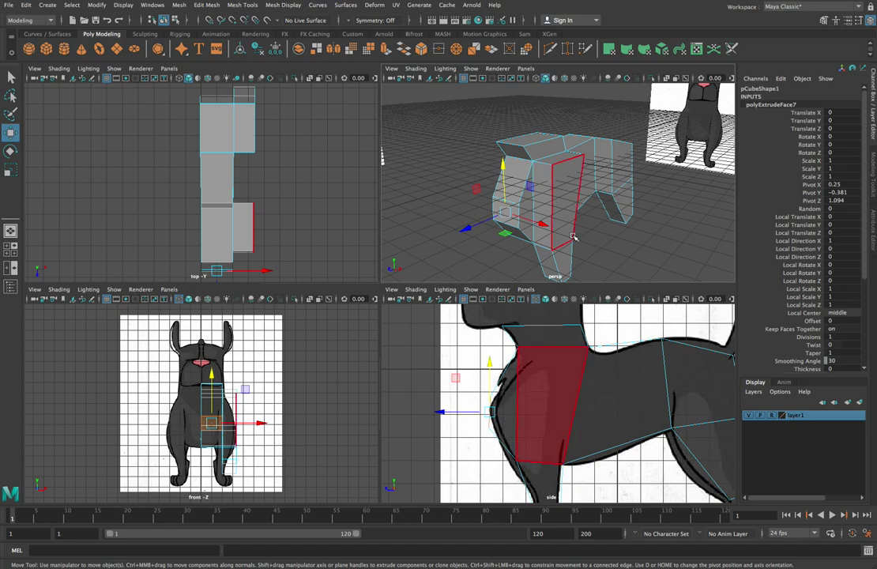
key(ctrl+z)
key(ctrl+z)
key(ctrl+z)
key(ctrl+z)
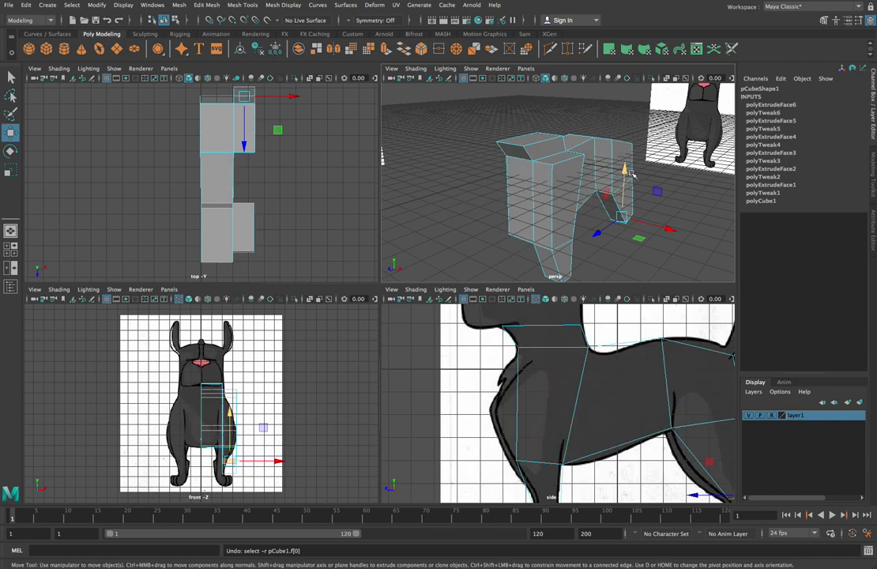
alt+drag(589, 181, 632, 209)
click(551, 48)
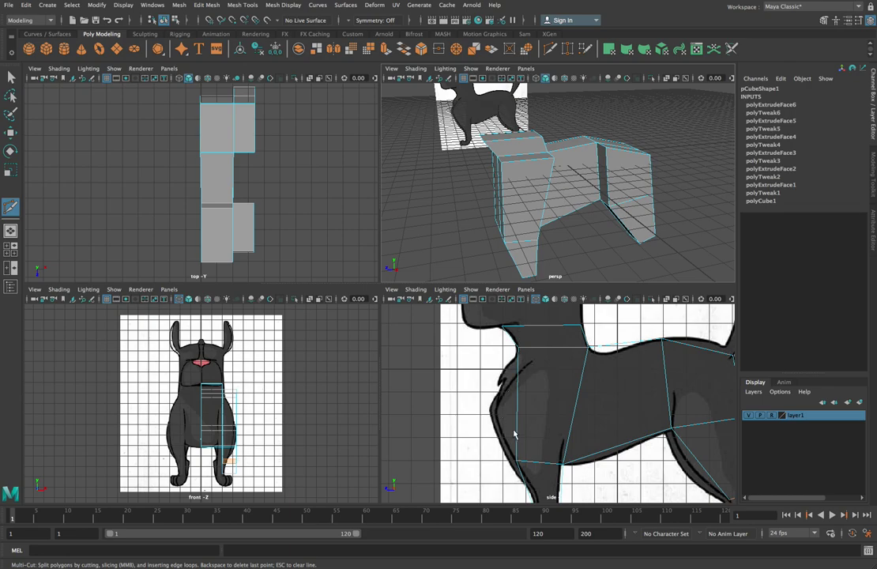
click(514, 201)
key(Escape)
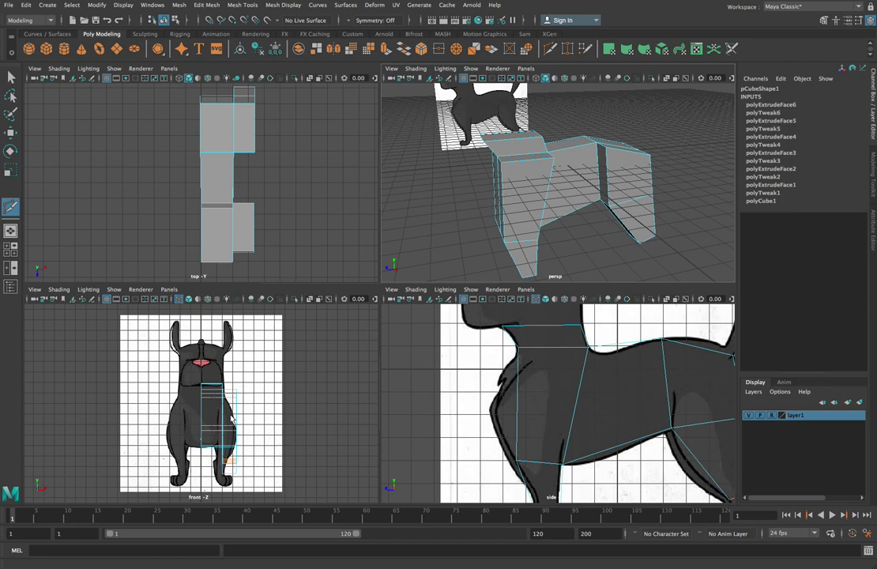
Switch the dog mesh to vertex editing and activate the selection tool.
scroll(549, 355, down, 5)
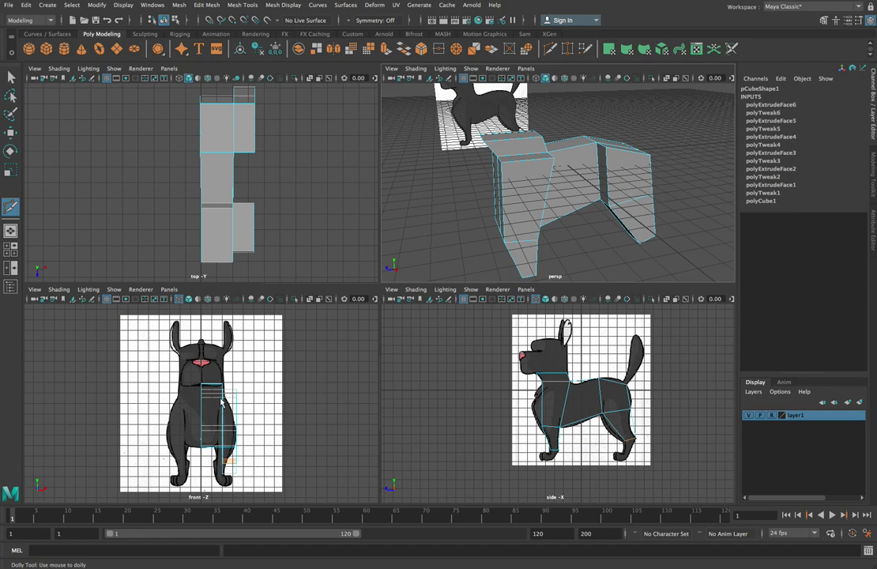
alt+drag(488, 203, 571, 190)
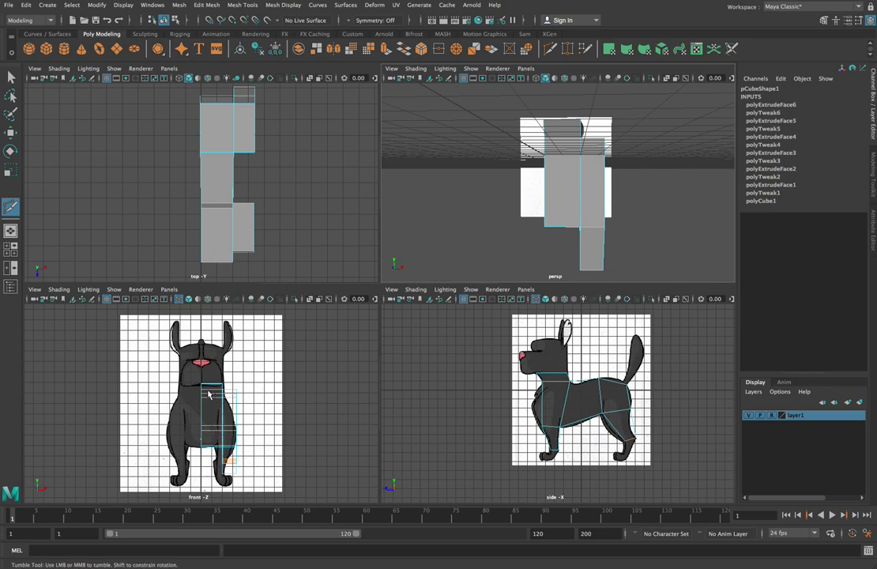
alt+drag(495, 230, 431, 251)
right_drag(525, 195, 488, 198)
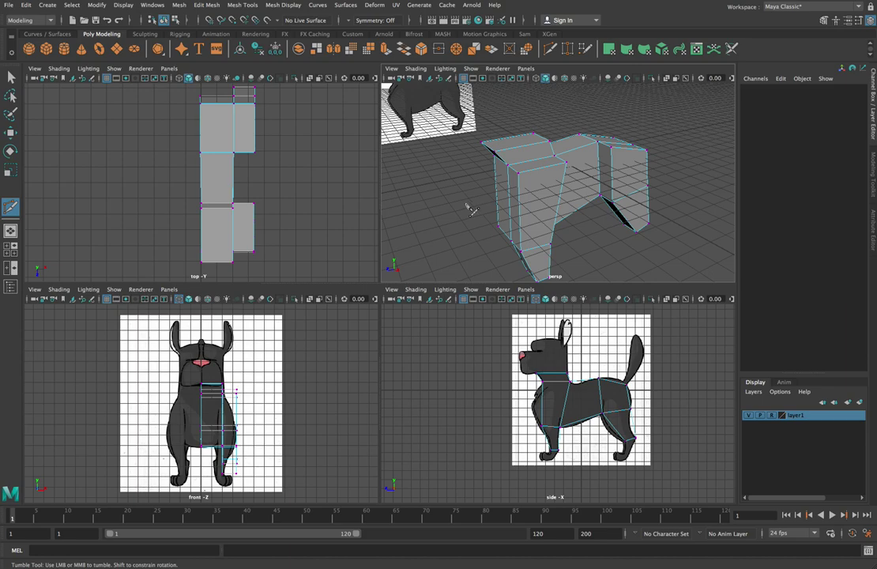
key(q)
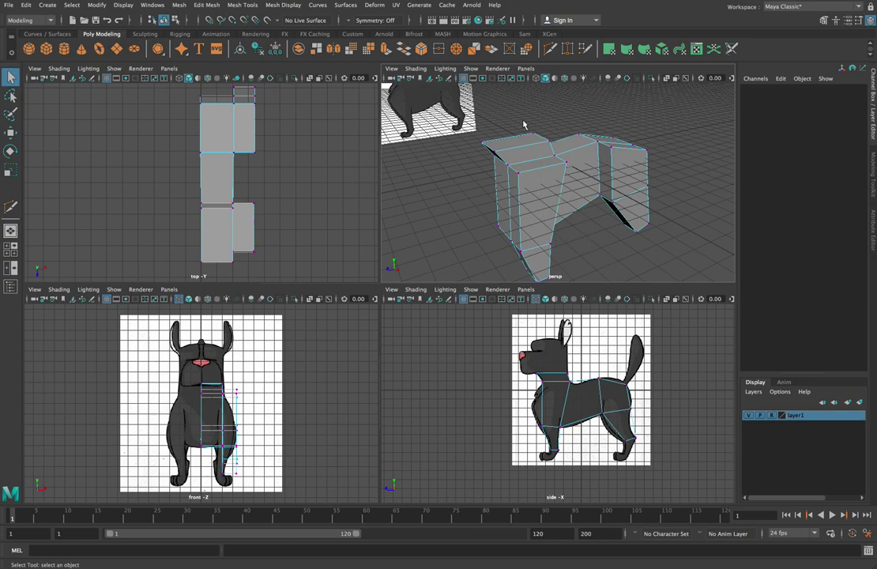
alt+middle_drag(538, 237, 541, 215)
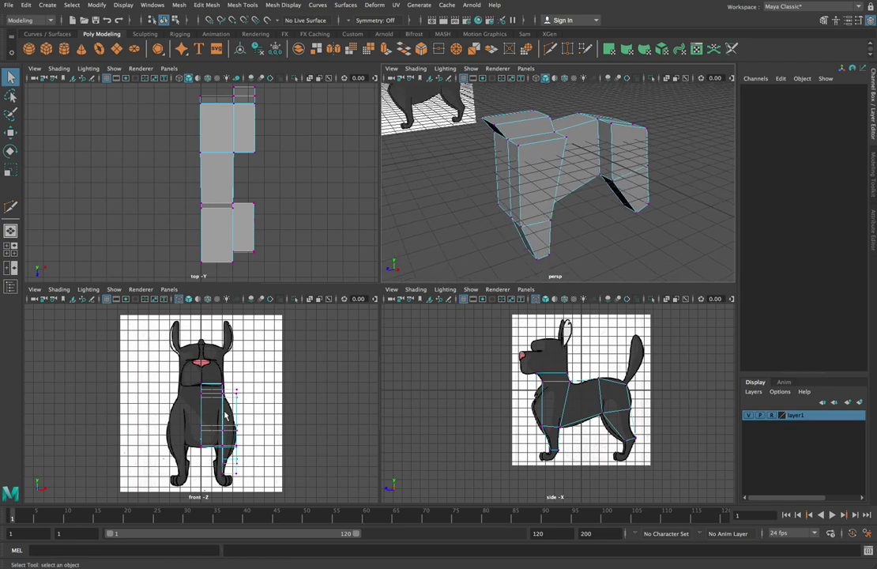
Move the rear top vertex where the hind leg joins the rump inward, toward the body's centre line.
scroll(223, 406, up, 2)
scroll(215, 402, up, 1)
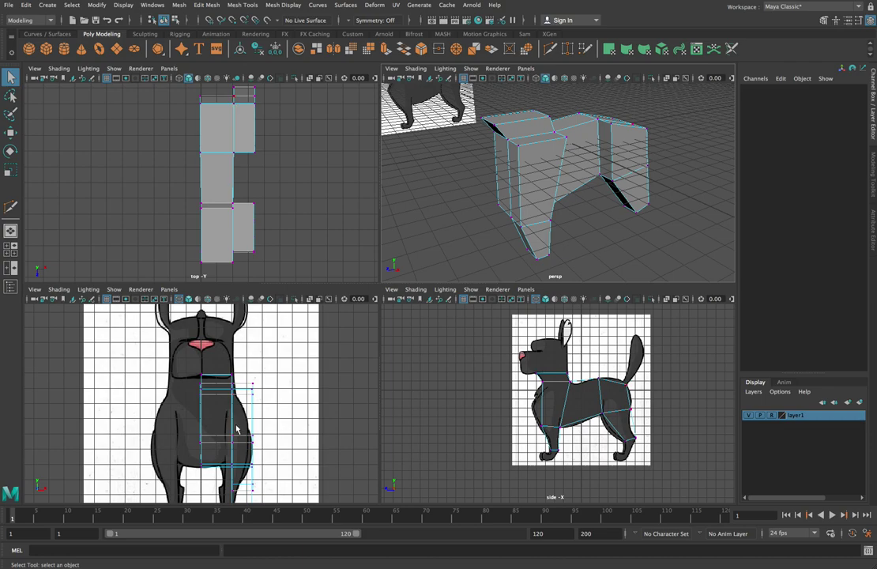
alt+middle_drag(298, 439, 290, 399)
click(247, 346)
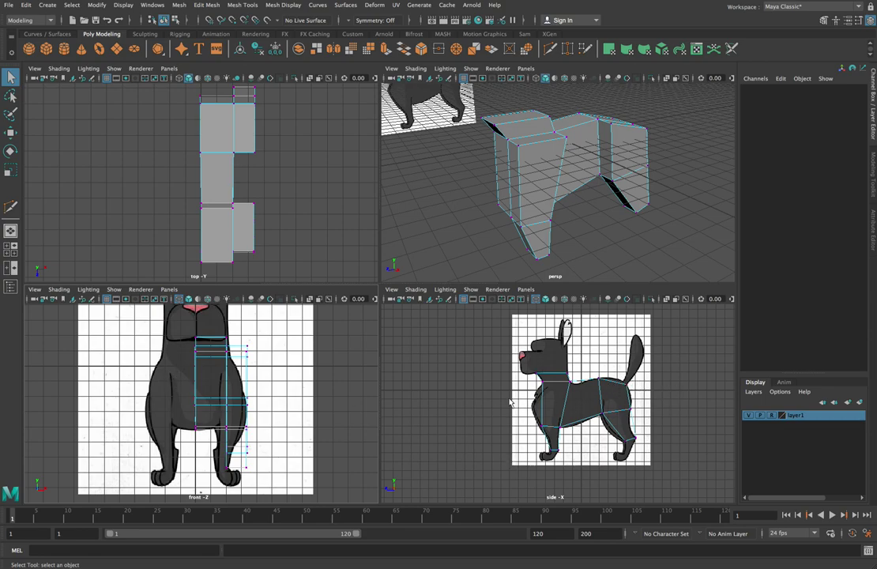
click(626, 412)
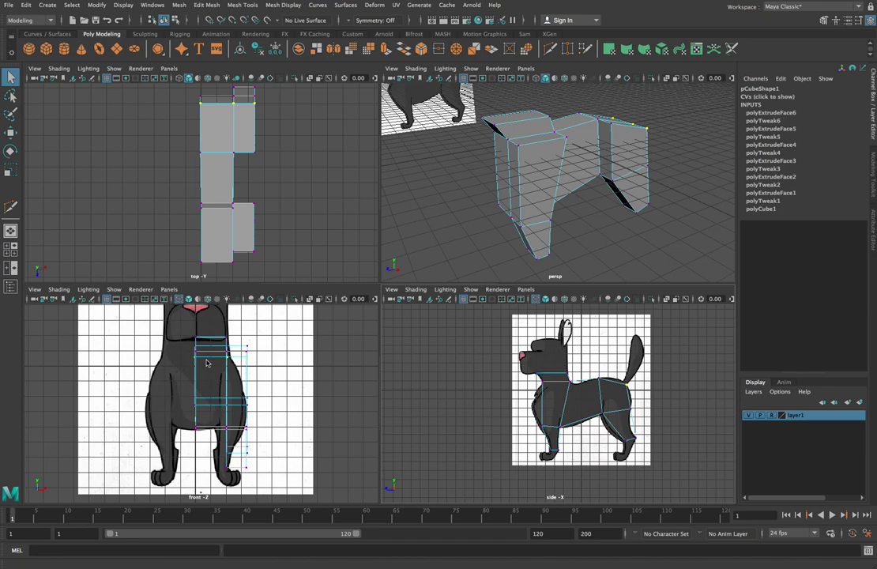
scroll(210, 359, up, 2)
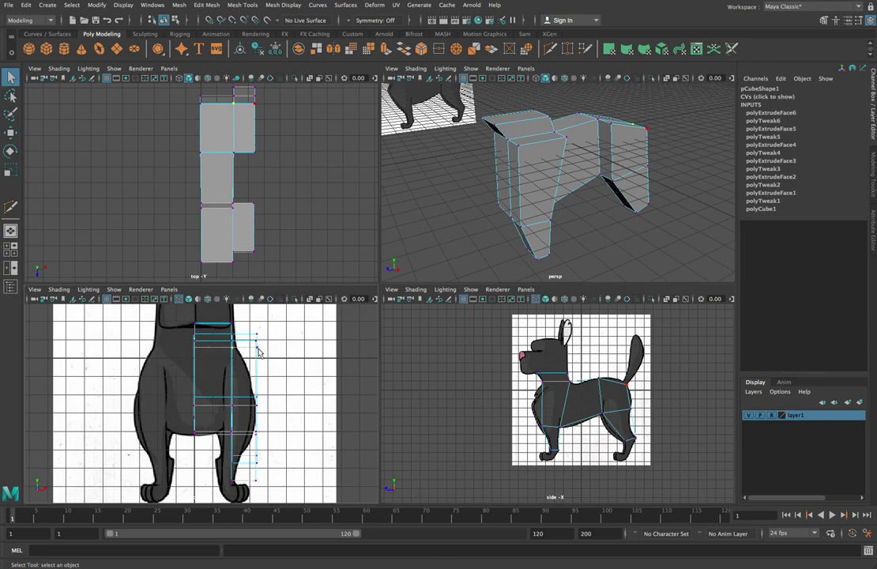
alt+drag(511, 164, 581, 199)
click(233, 352)
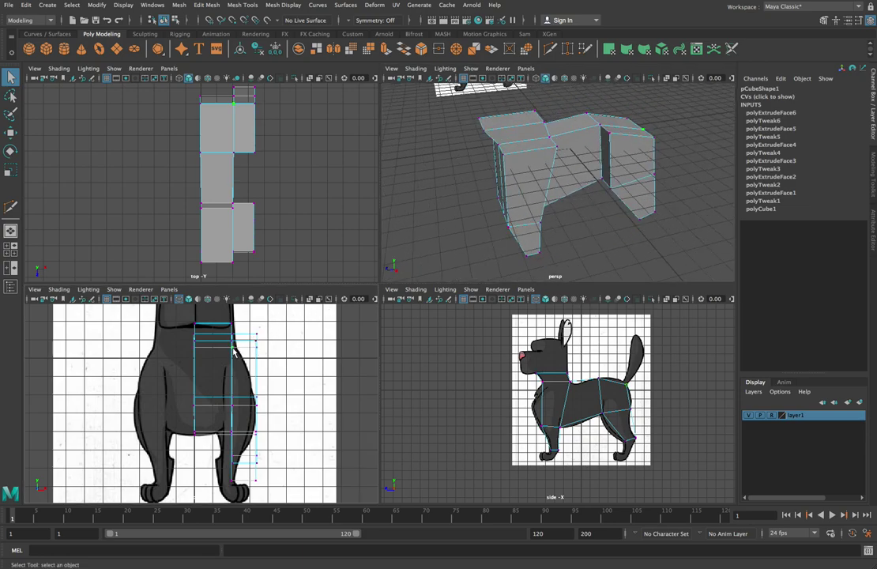
click(642, 130)
key(w)
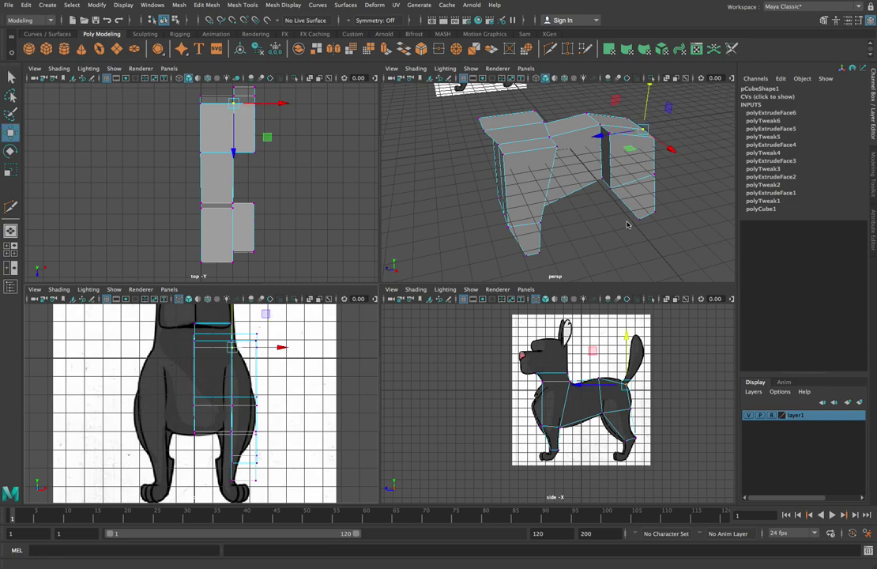
click(282, 351)
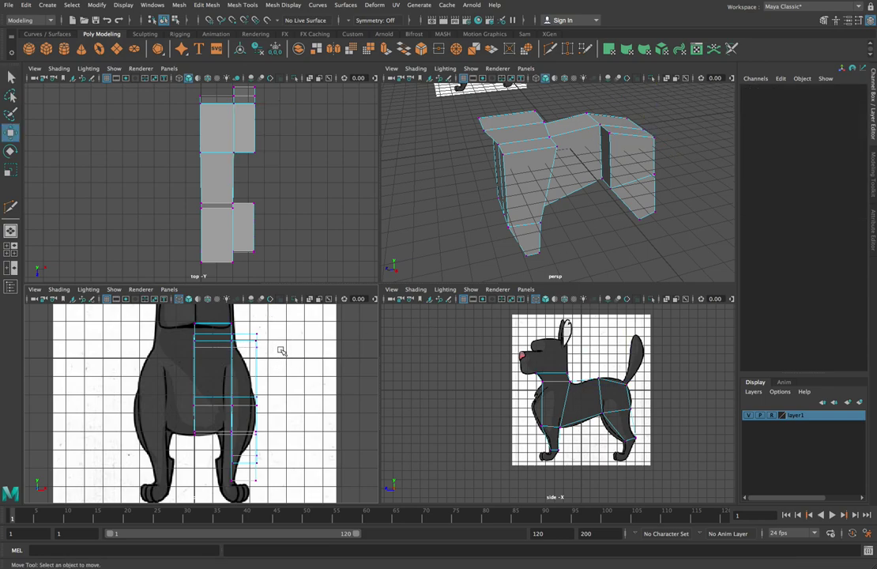
click(228, 348)
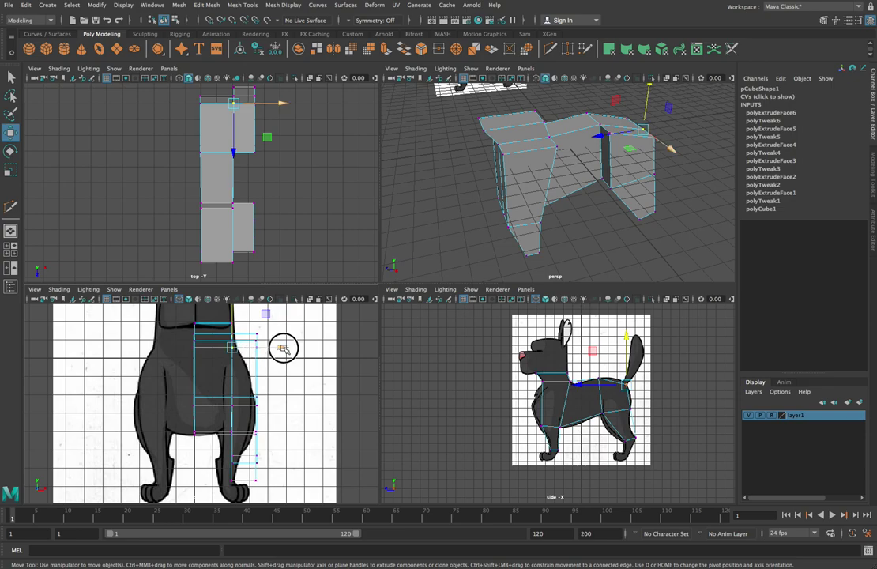
drag(269, 347, 267, 348)
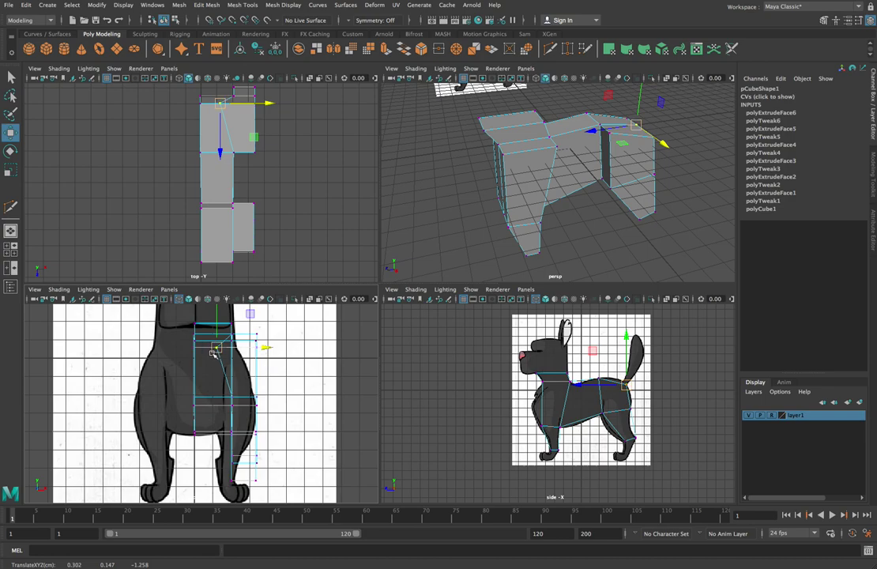
drag(267, 348, 256, 351)
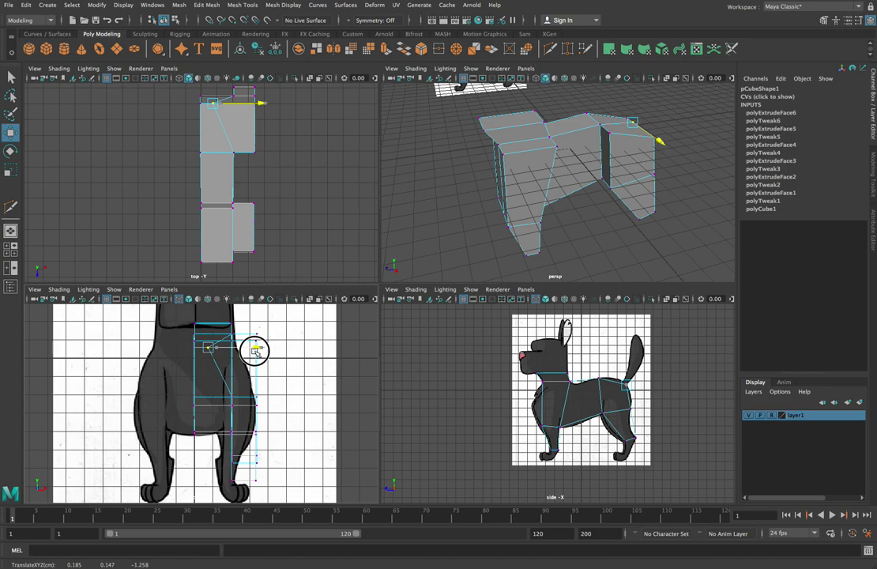
drag(257, 351, 258, 351)
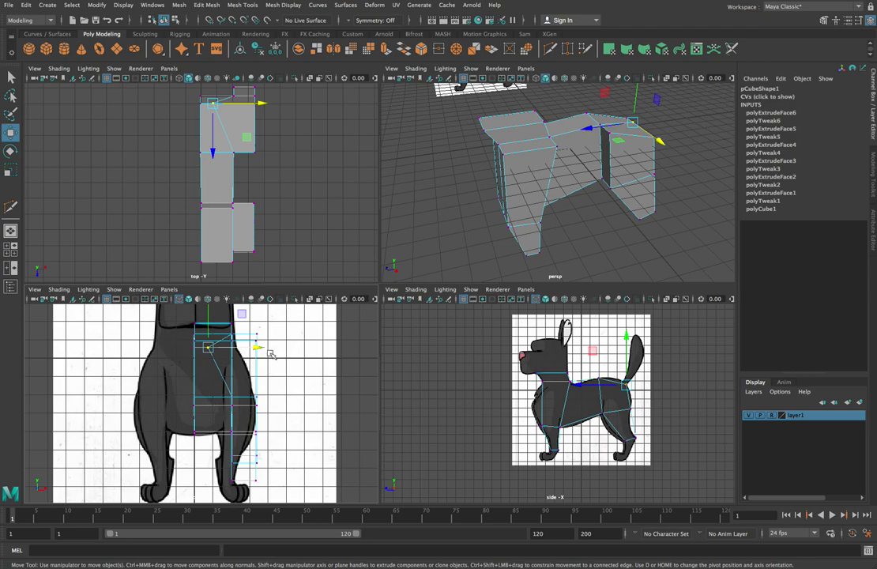
Move the hind leg's outer rear top vertex inward to the body outline of the front reference.
key(q)
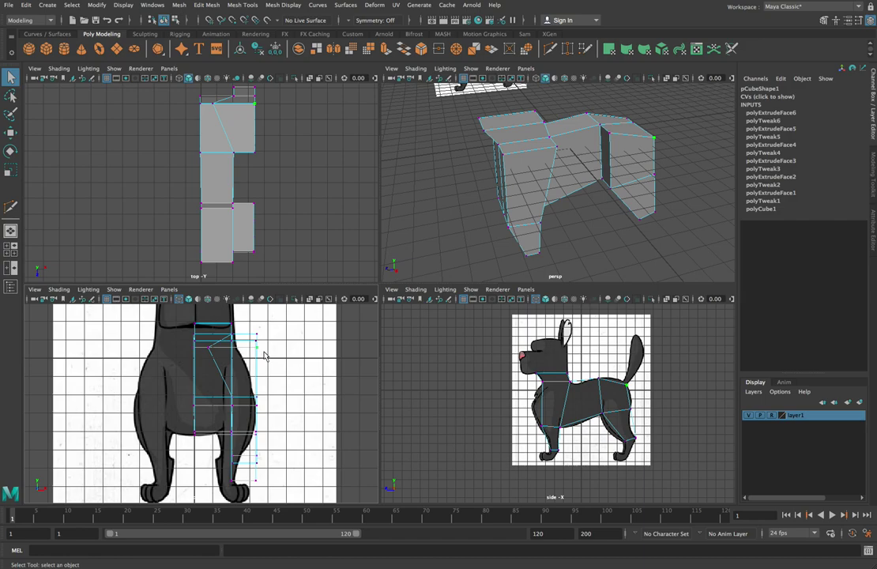
key(w)
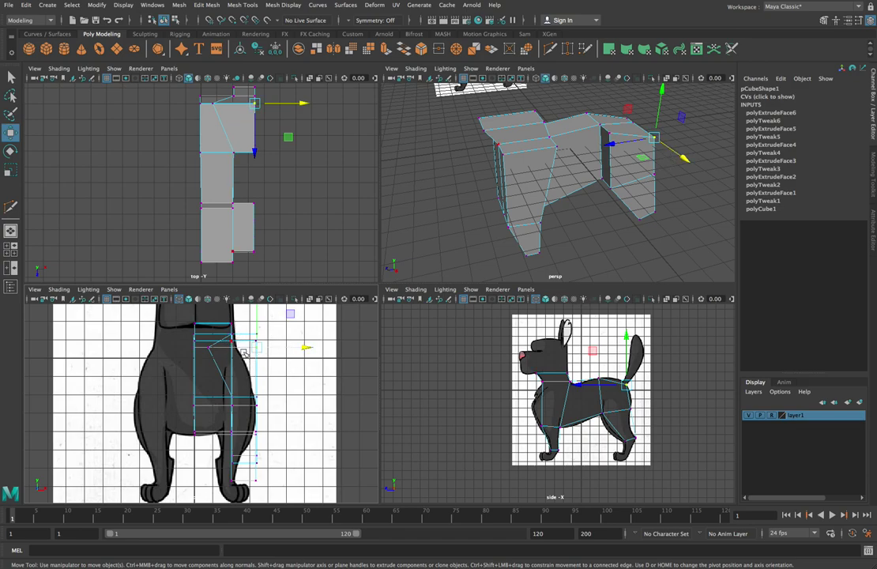
drag(309, 349, 288, 350)
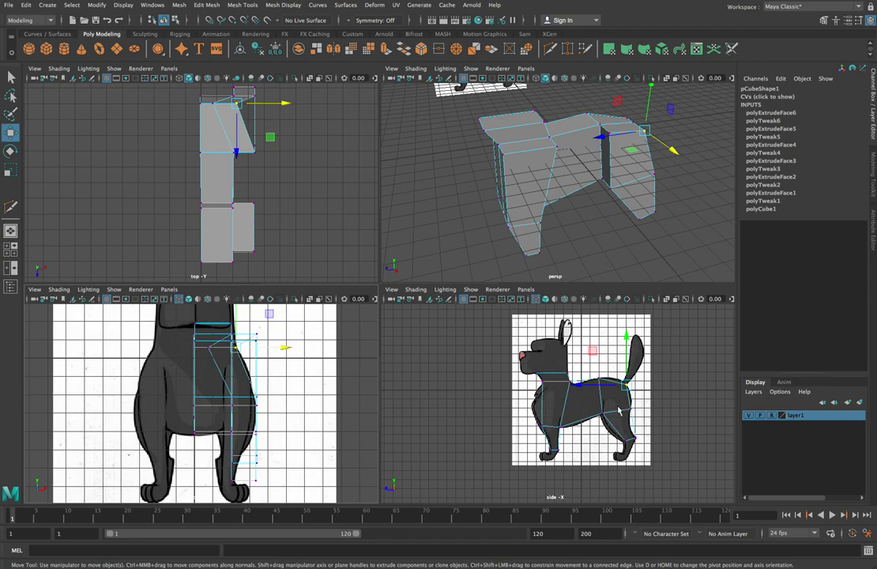
drag(283, 348, 281, 349)
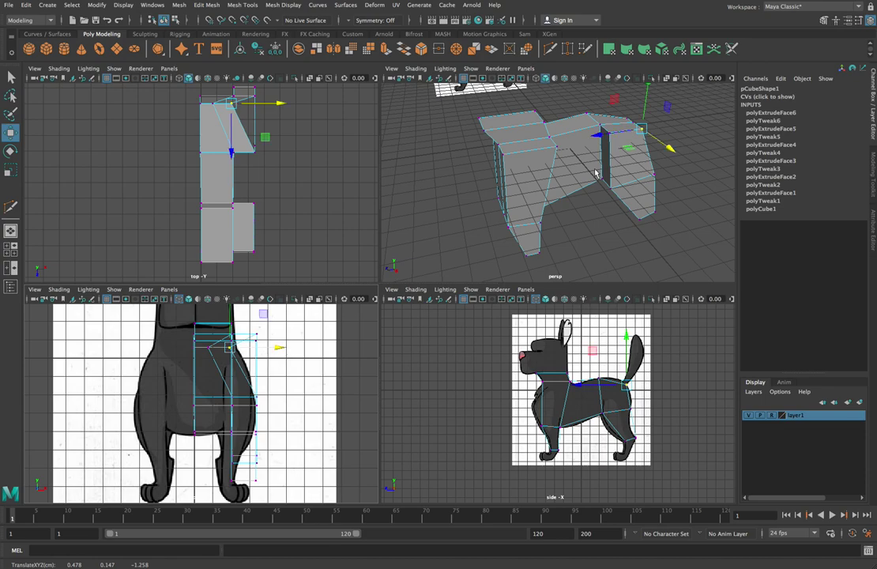
Lower the hind leg's outer front top vertex, shift it slightly backward, and move it inward to the front reference's body outline.
alt+drag(632, 178, 570, 171)
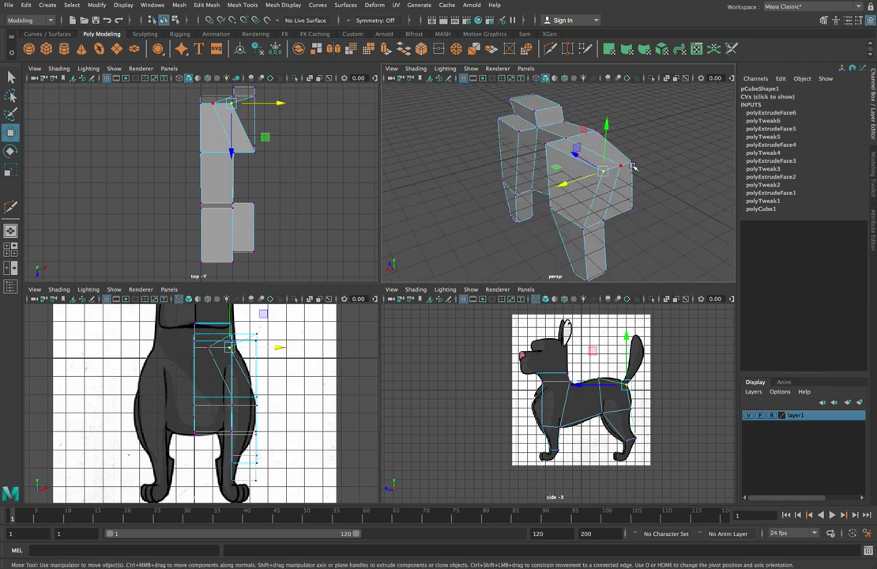
alt+drag(451, 193, 558, 221)
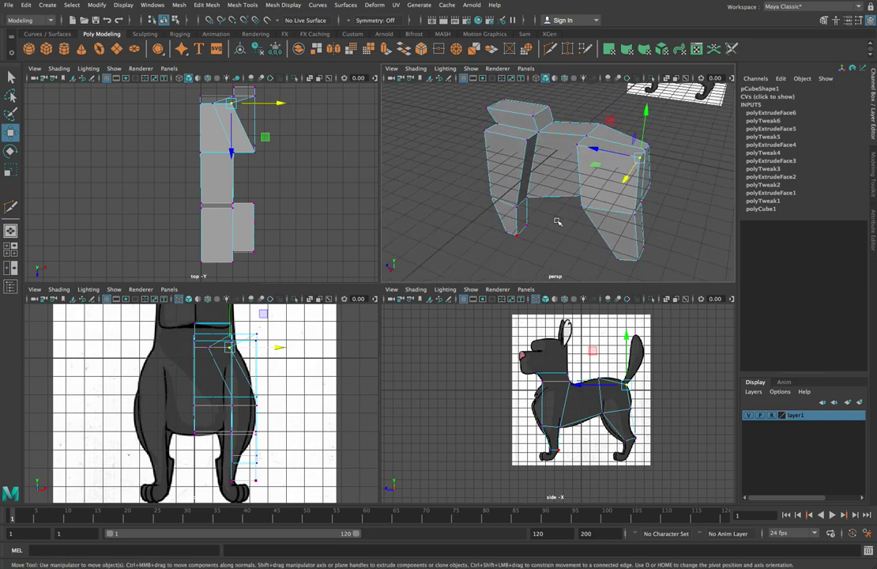
click(578, 146)
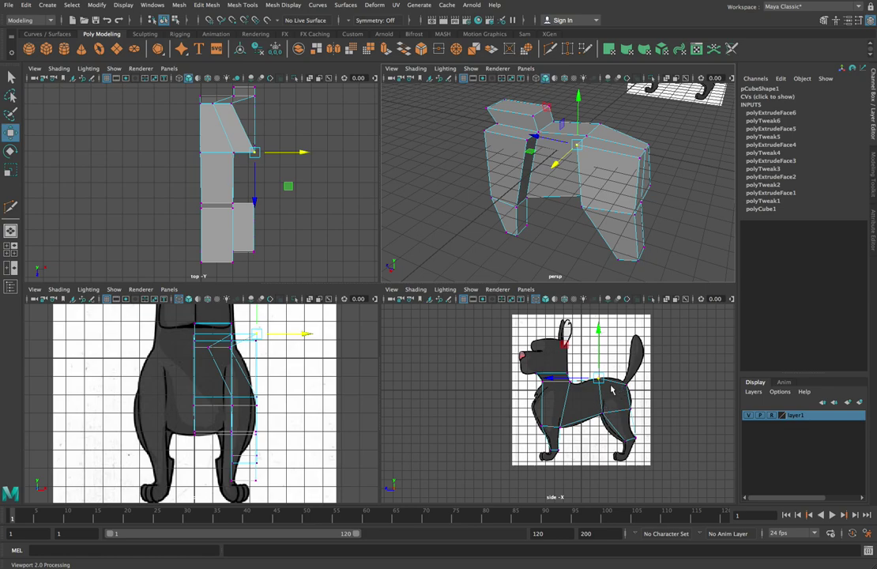
drag(602, 385, 603, 389)
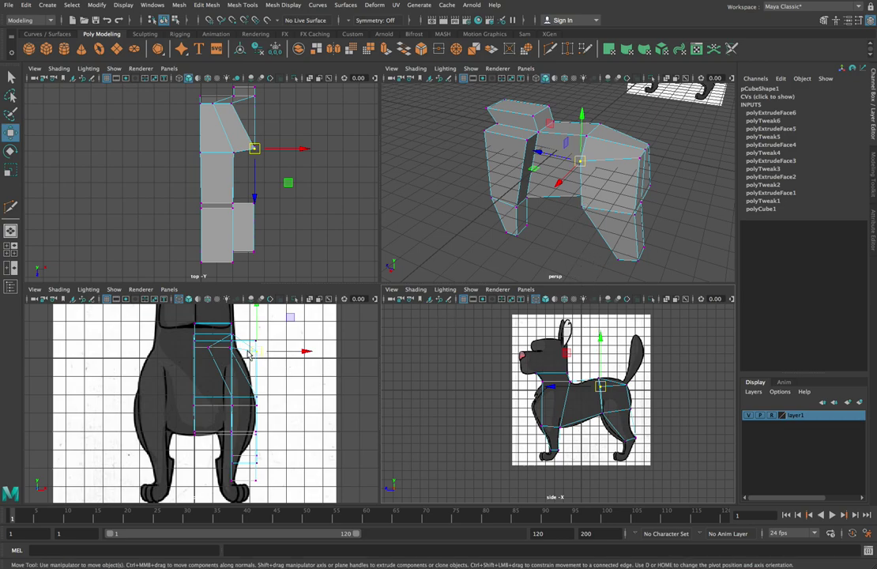
drag(305, 352, 290, 352)
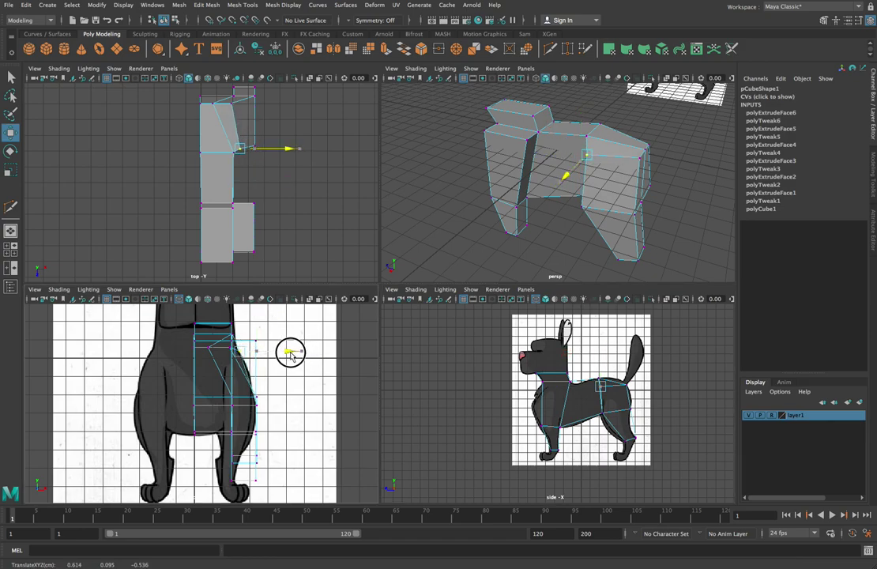
drag(290, 353, 290, 353)
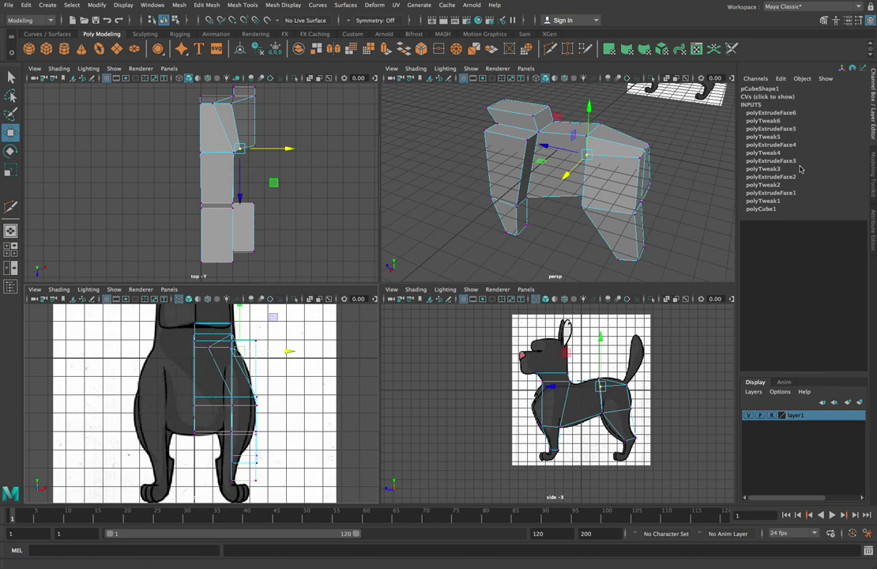
Move the rear inner vertex where the hind leg meets the rump's lower edge down, slightly forward and slightly inward.
alt+drag(511, 219, 591, 217)
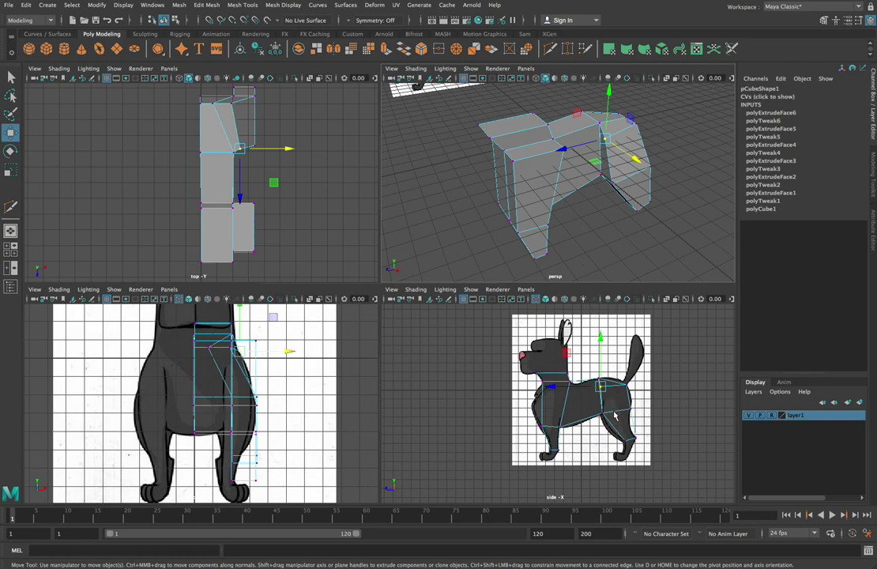
alt+drag(598, 164, 652, 211)
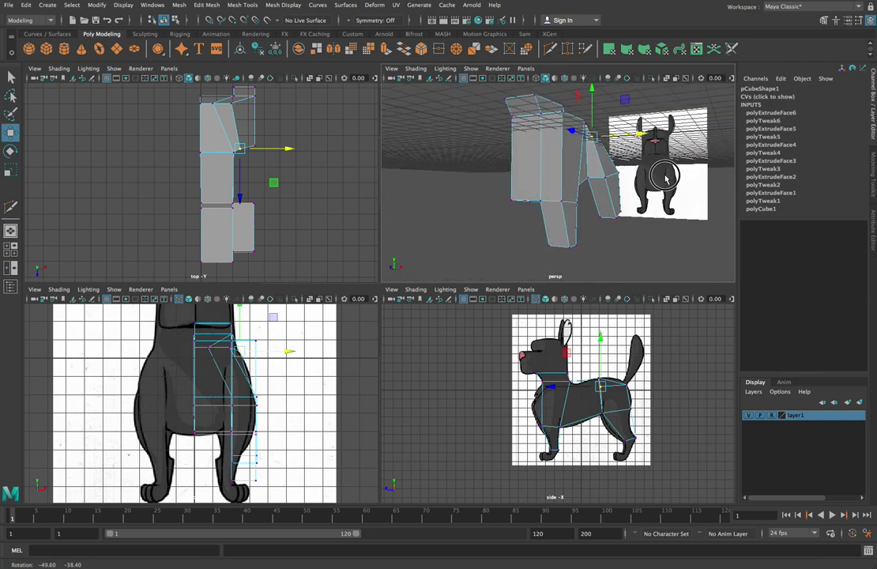
alt+drag(664, 179, 489, 197)
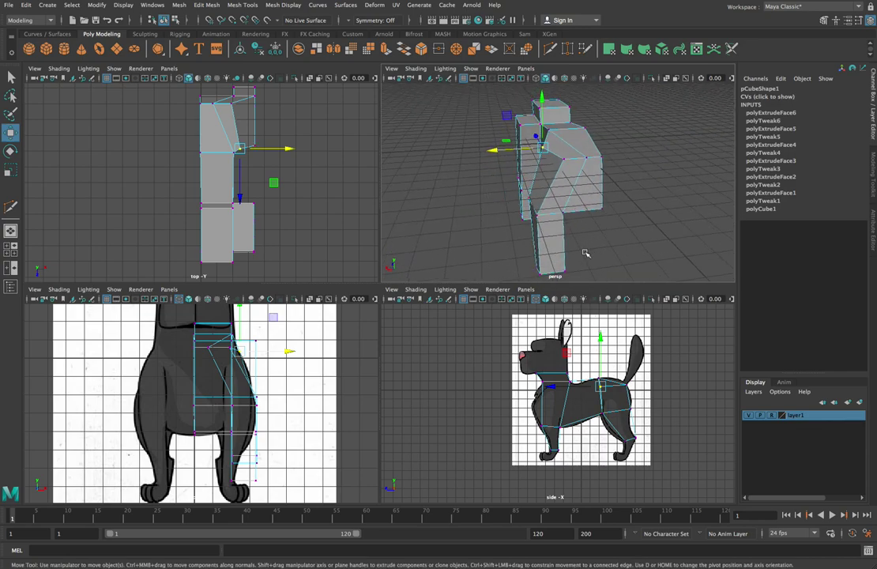
click(564, 211)
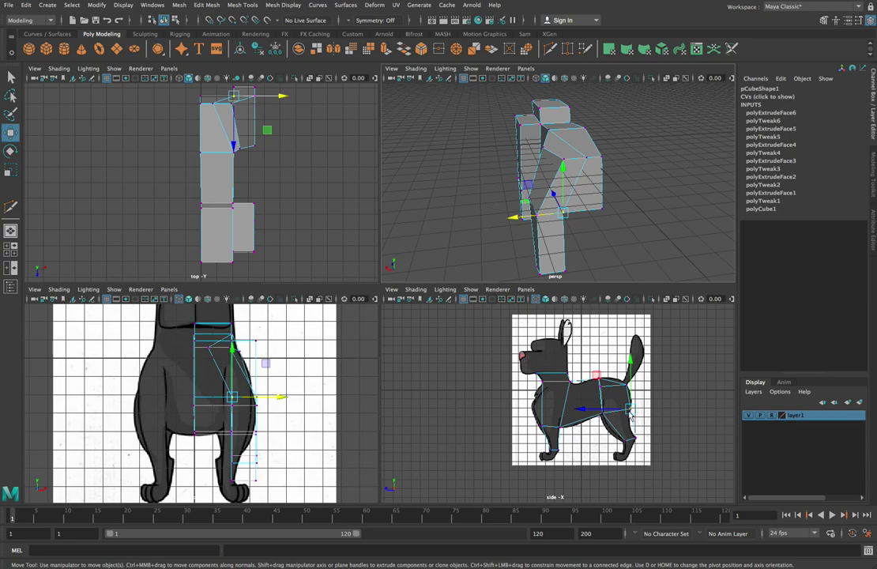
drag(562, 169, 564, 180)
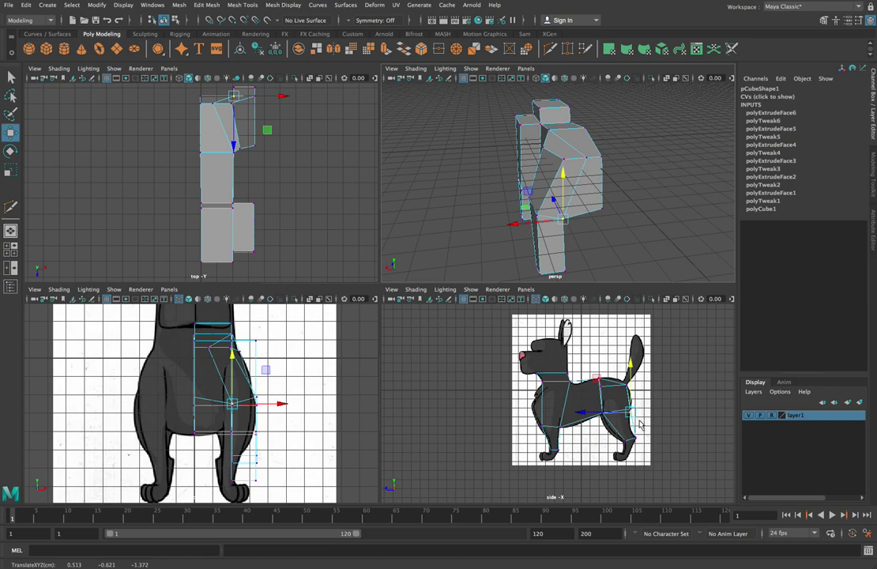
drag(581, 414, 580, 413)
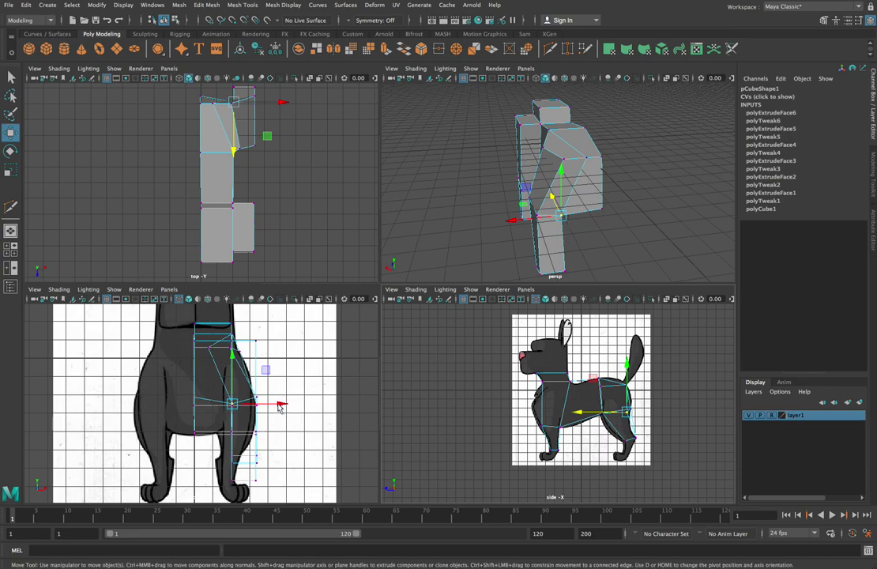
mouse_move(273, 405)
mouse_down()
mouse_move(306, 405)
mouse_move(281, 405)
mouse_up()
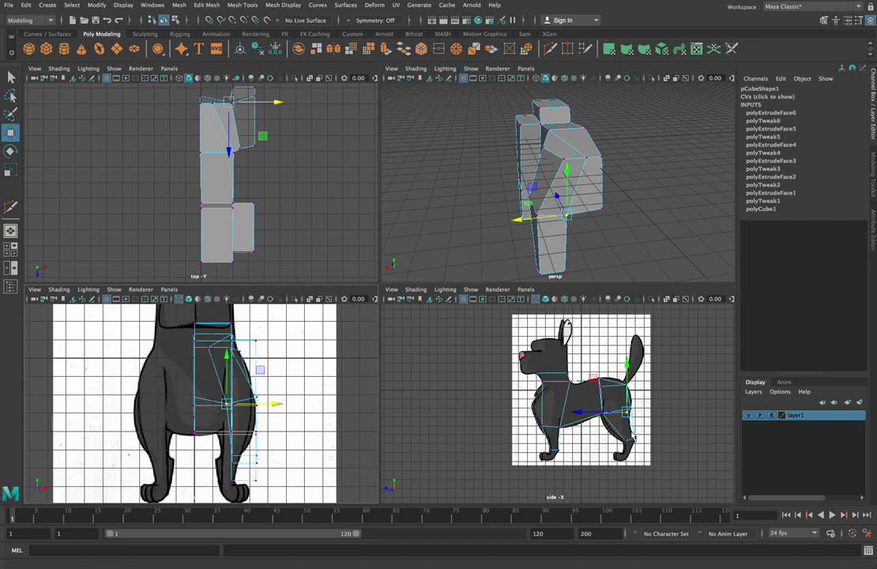
Move the front leg's bottom vertices inward and scale them narrower to fit the lower leg in the front reference.
scroll(643, 439, up, 3)
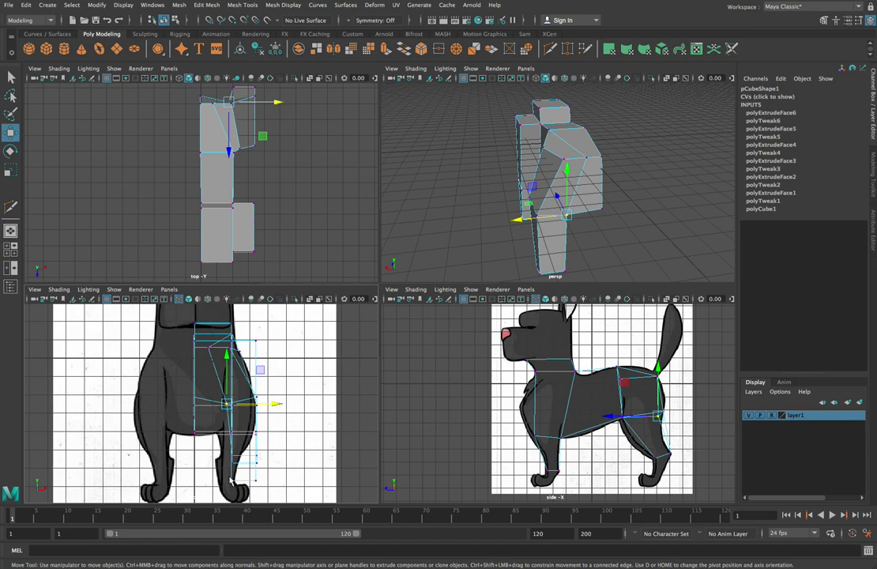
drag(219, 474, 268, 492)
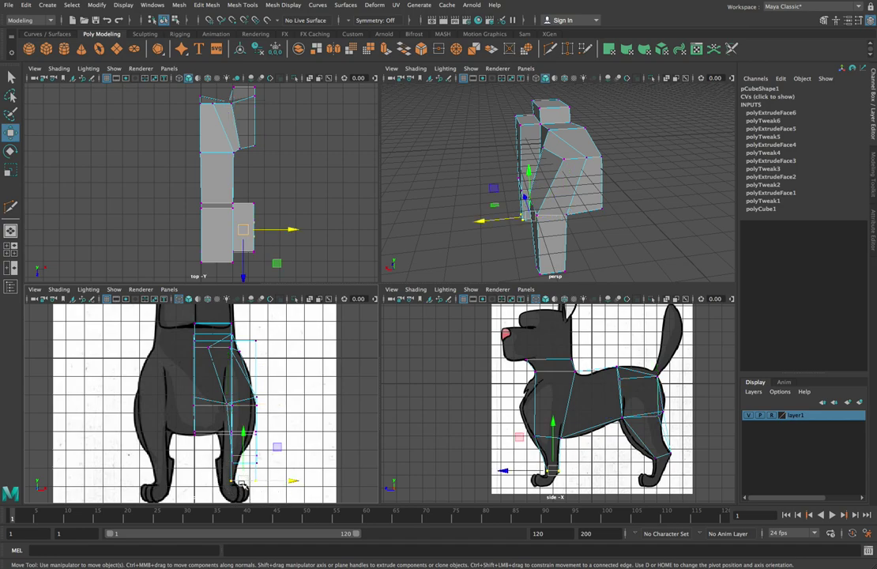
alt+drag(500, 235, 557, 244)
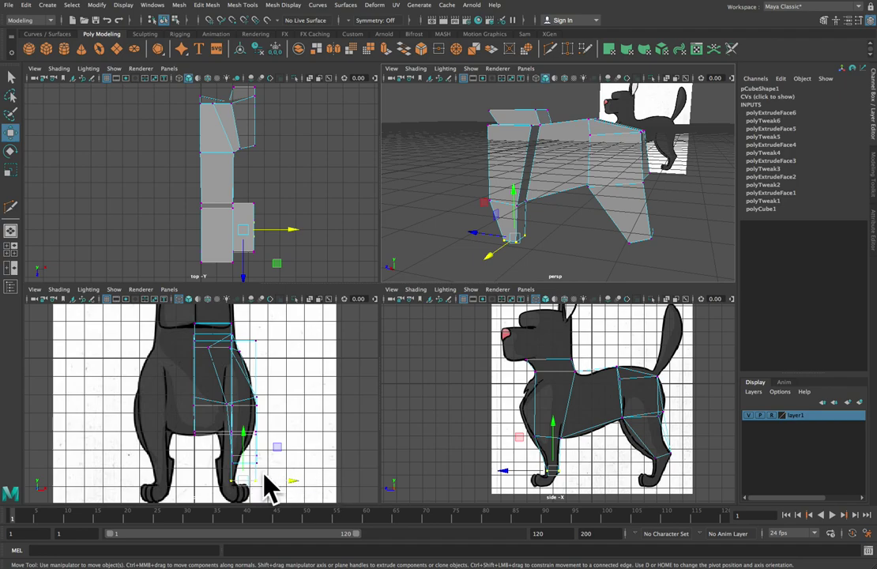
mouse_move(292, 483)
middle_down()
mouse_move(274, 480)
mouse_move(282, 478)
middle_up()
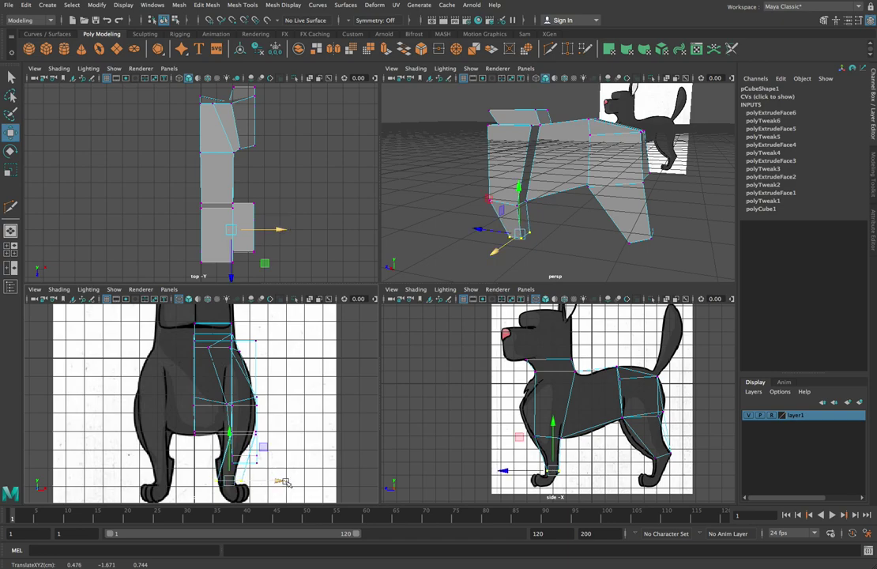
key(r)
drag(275, 478, 253, 478)
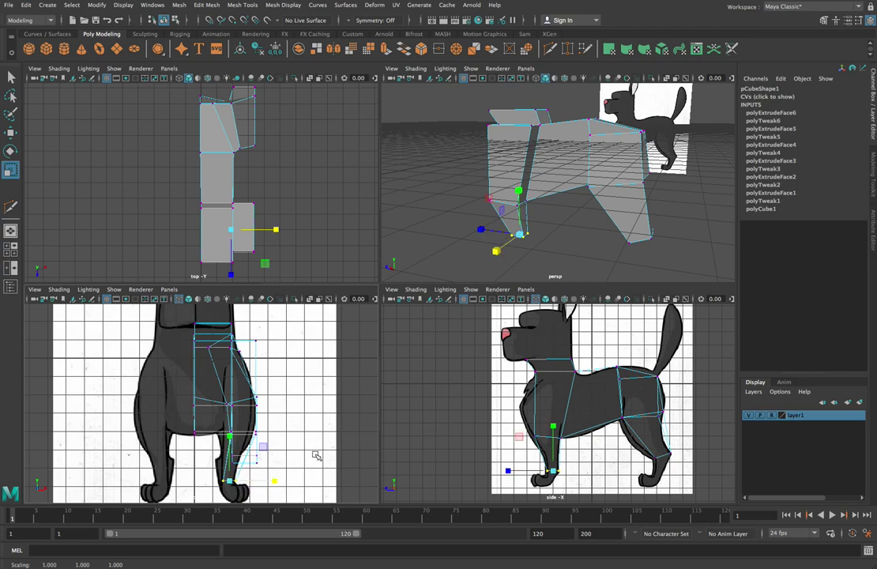
key(w)
drag(278, 479, 281, 482)
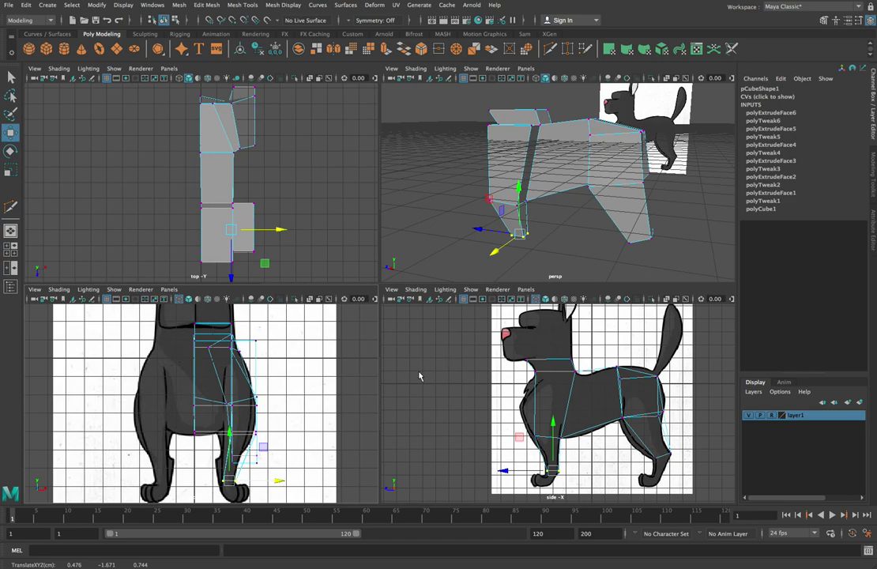
click(288, 471)
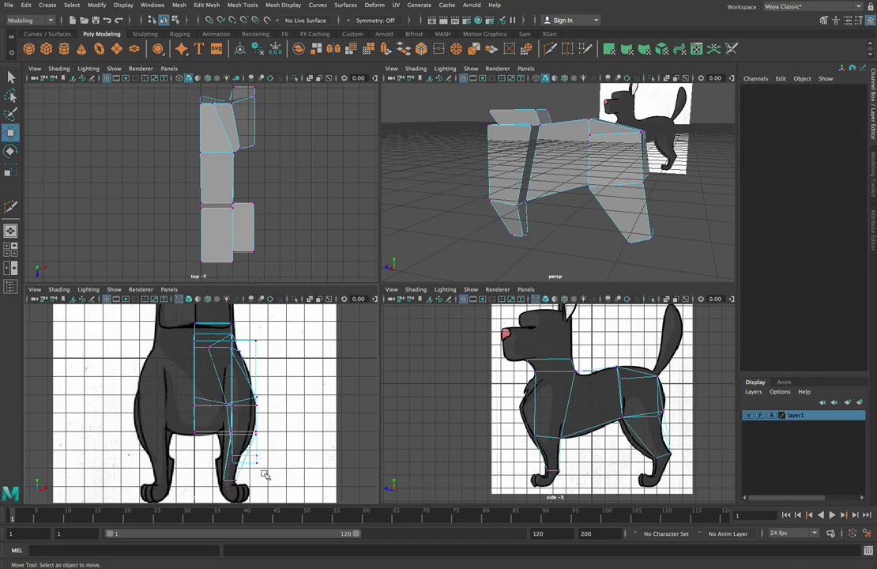
Move the hind leg's front bottom vertices inward, onto the lower leg in the front reference.
drag(268, 471, 228, 465)
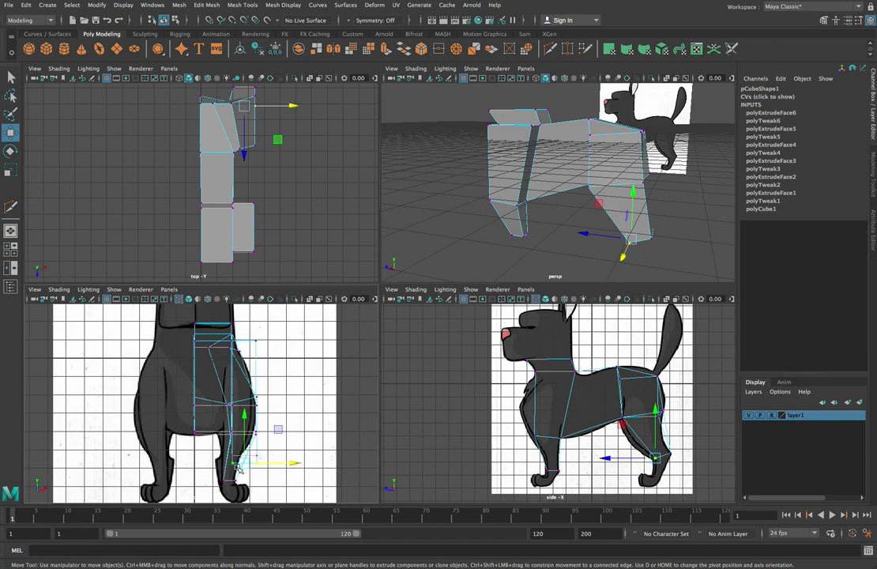
drag(294, 463, 281, 462)
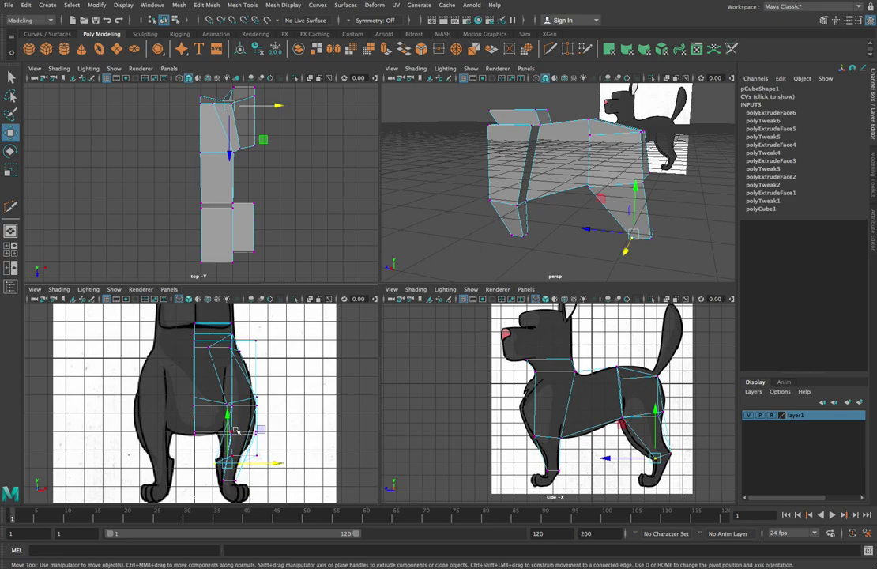
drag(228, 415, 227, 412)
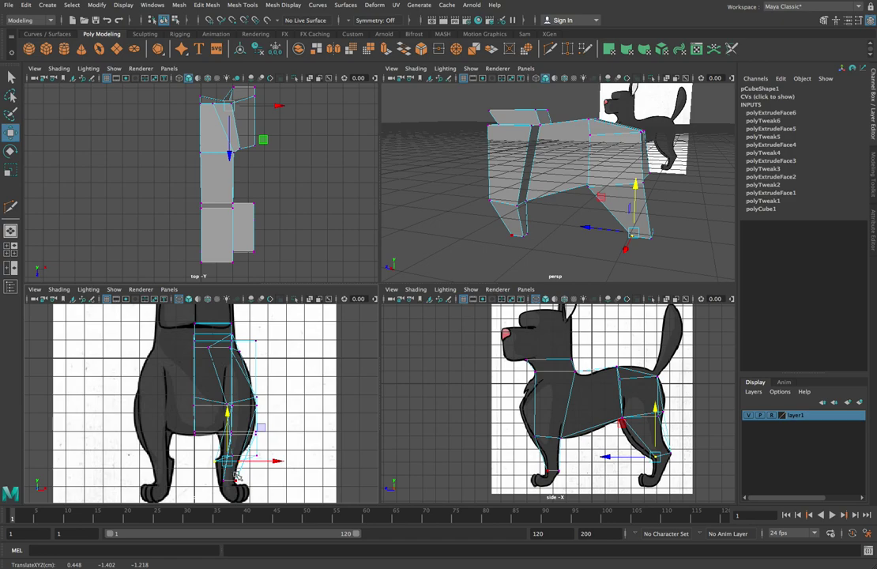
Lower the hind leg's front bottom vertices slightly below the hock bump in the front reference.
scroll(261, 472, up, 5)
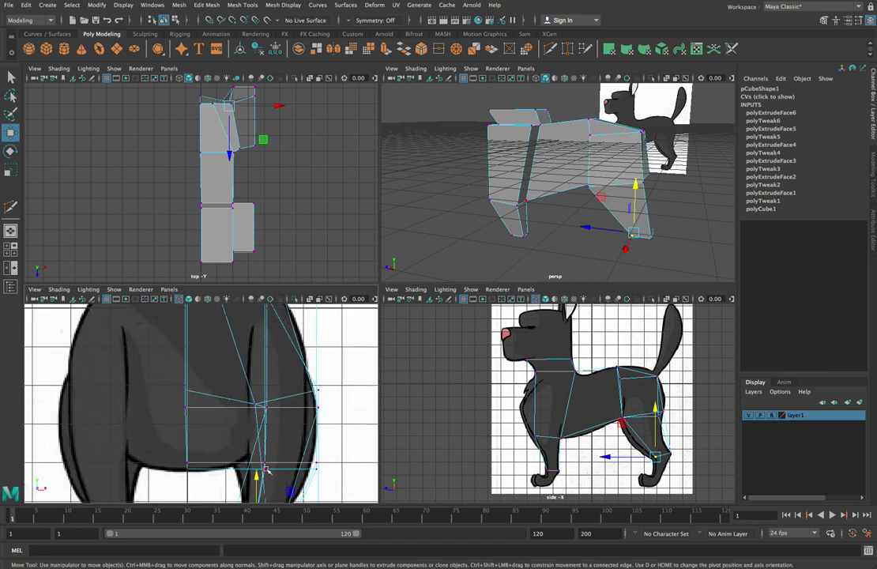
scroll(253, 399, down, 4)
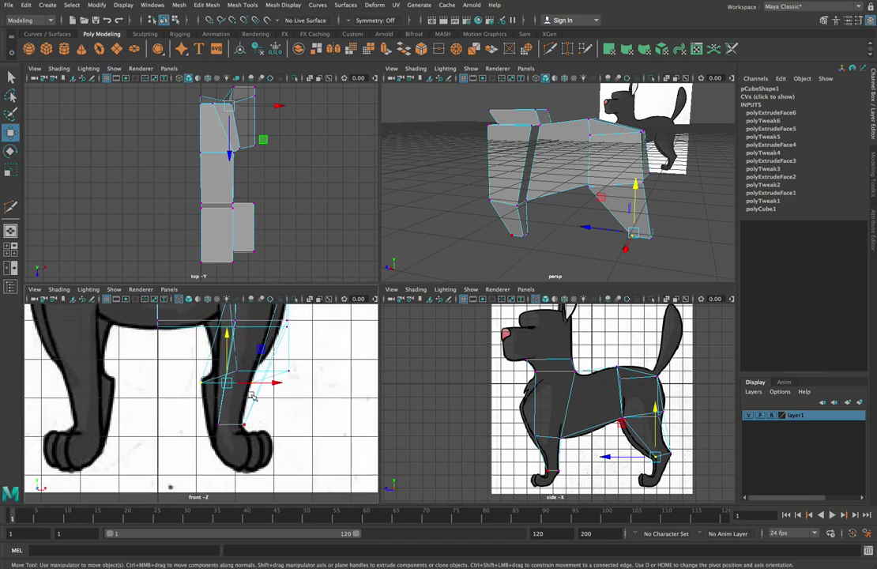
scroll(253, 397, up, 2)
key(q)
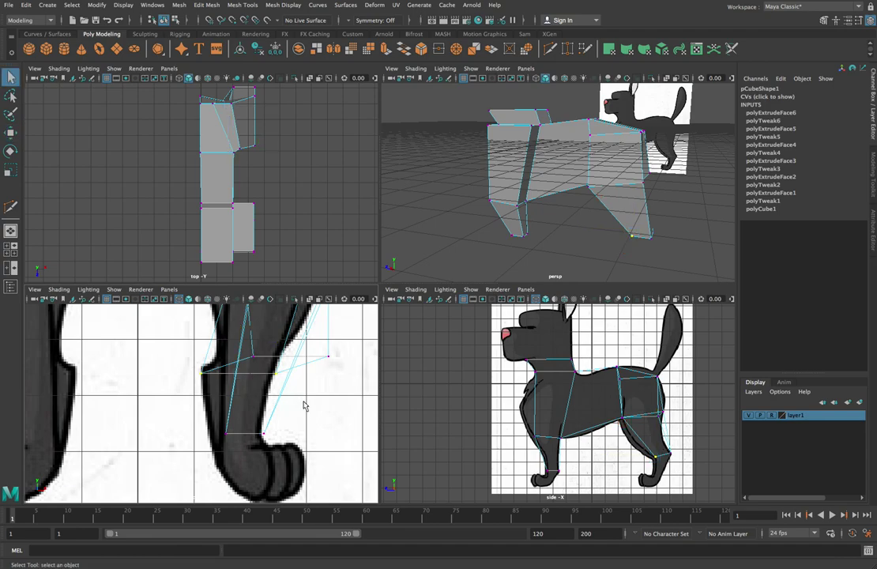
click(278, 384)
click(191, 364)
click(250, 356)
drag(190, 365, 286, 393)
key(w)
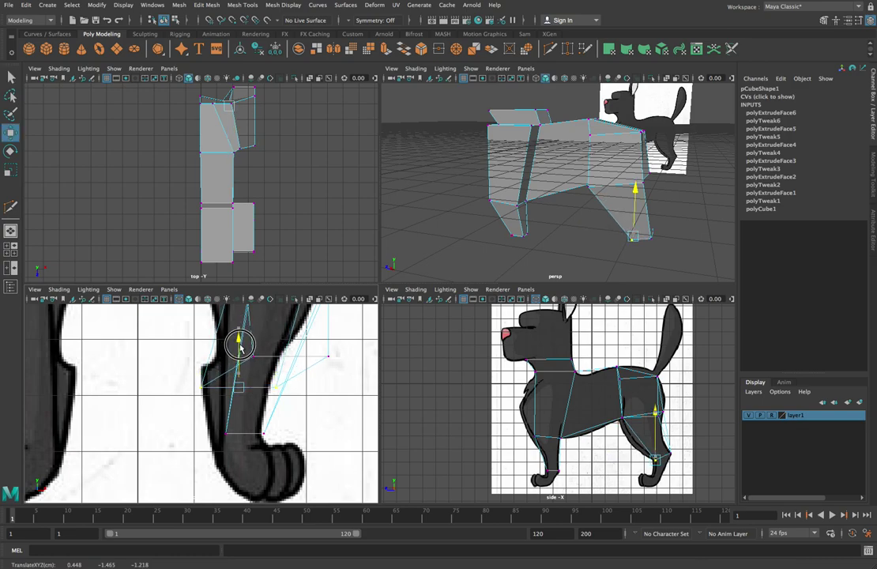
Move the hind leg's rear bottom vertices inward and down to the hock, and bring the outer front bottom vertex in to the leg outline.
drag(245, 348, 289, 357)
drag(240, 311, 241, 320)
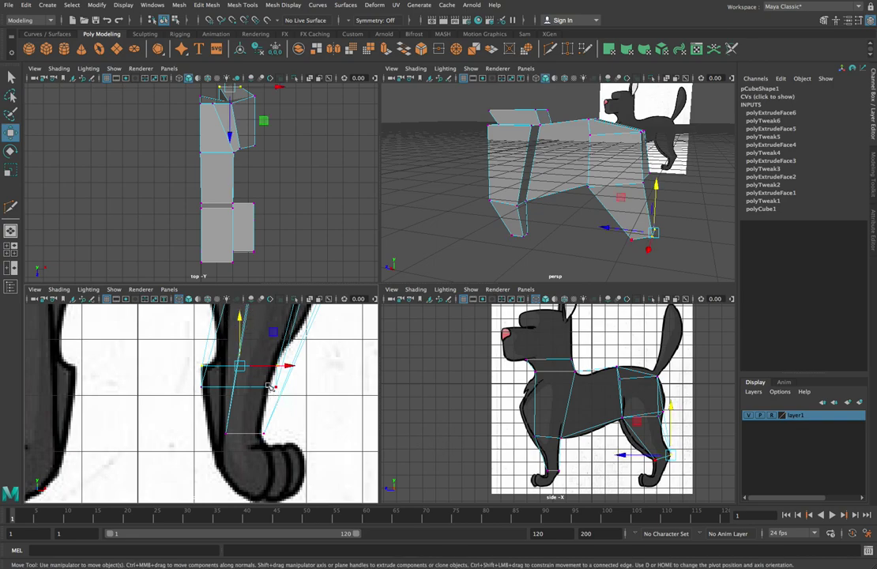
click(274, 387)
drag(317, 385, 303, 389)
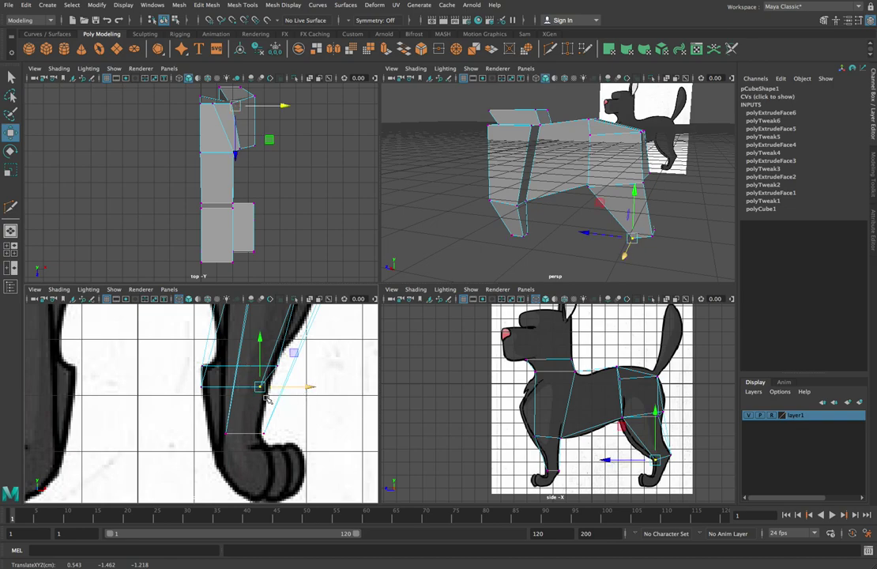
drag(304, 394, 294, 392)
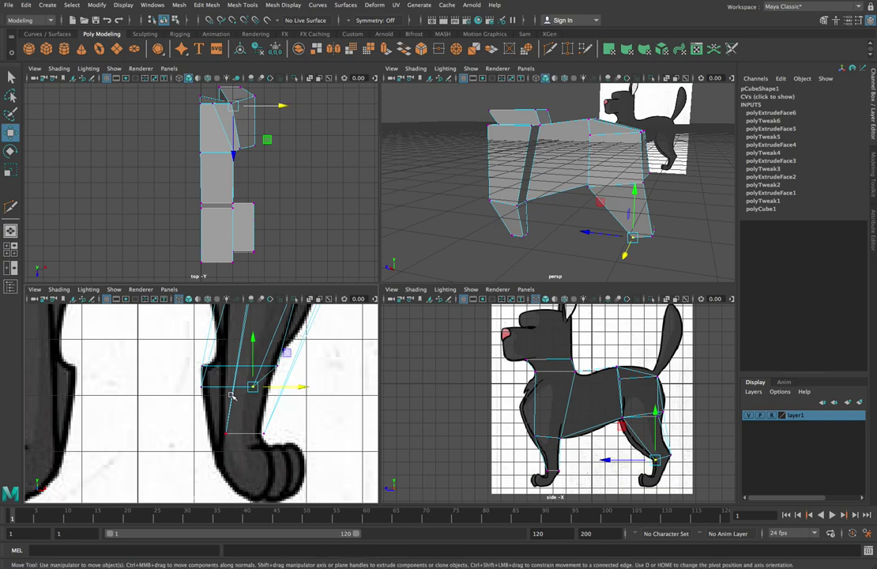
alt+middle_drag(265, 349, 258, 394)
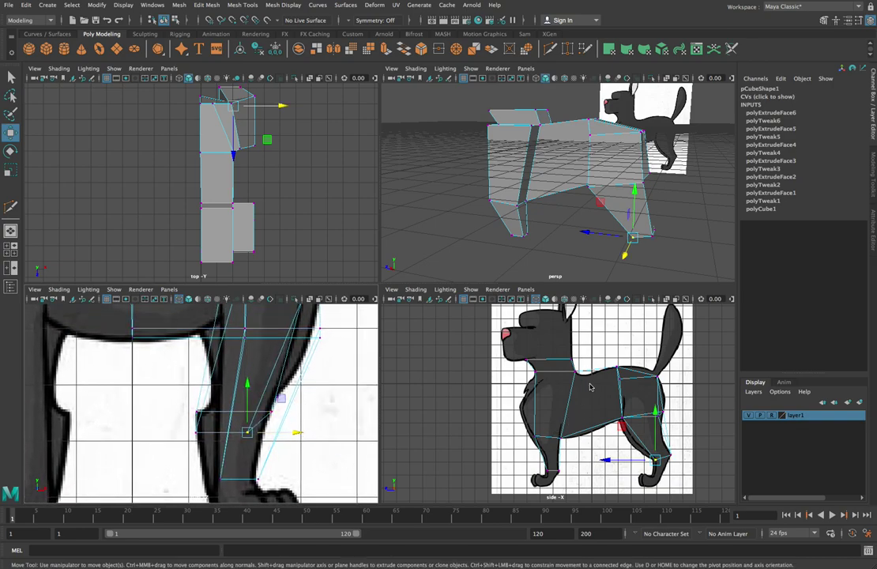
alt+drag(577, 198, 695, 193)
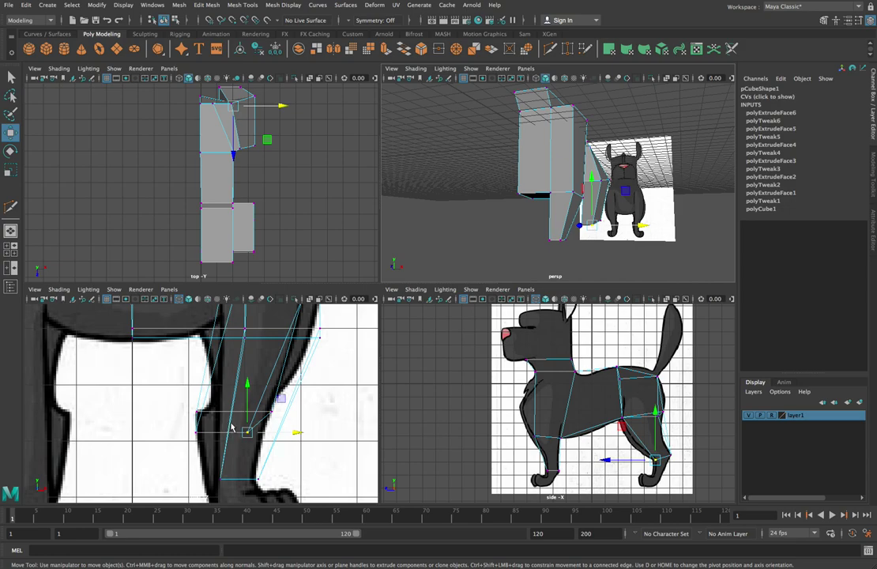
Move the front leg's outer vertices at belly height inward, within the leg outline of the front reference.
click(327, 346)
drag(327, 346, 321, 327)
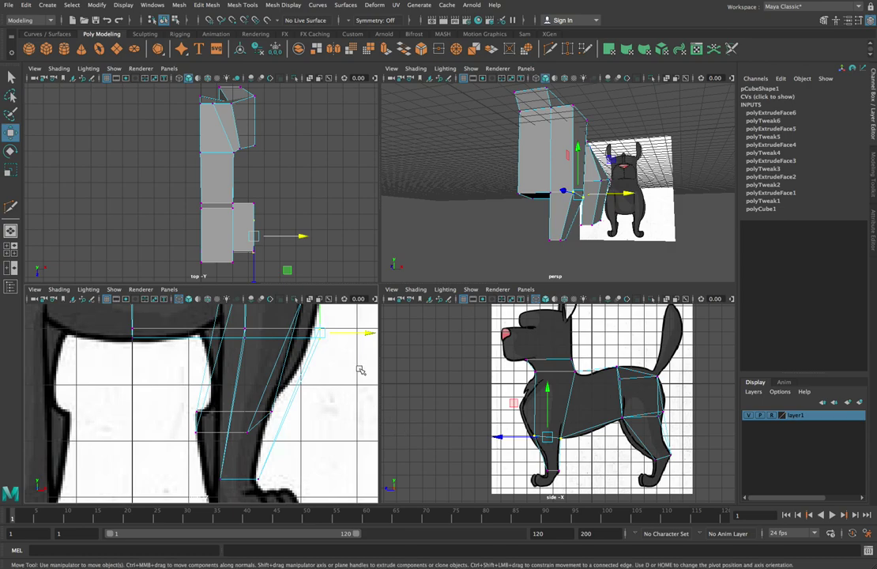
scroll(335, 382, down, 5)
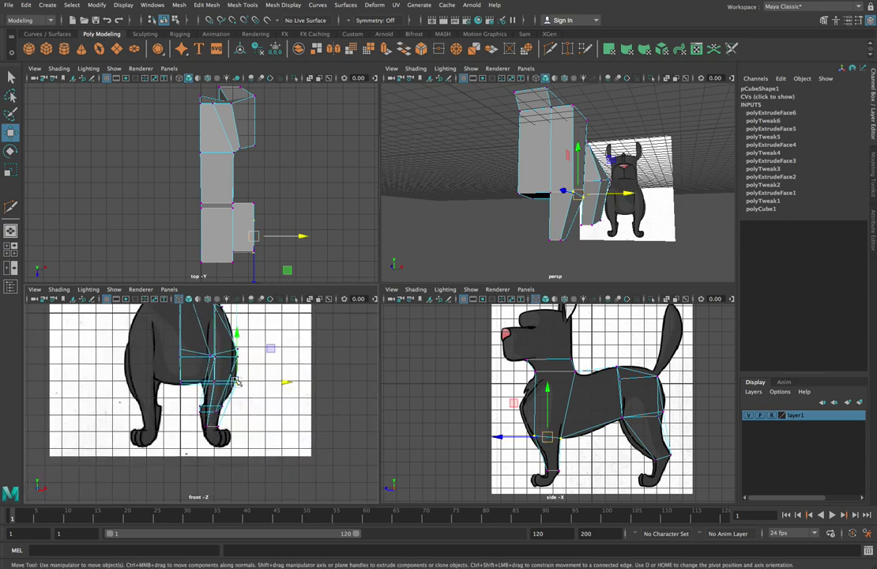
drag(286, 383, 281, 384)
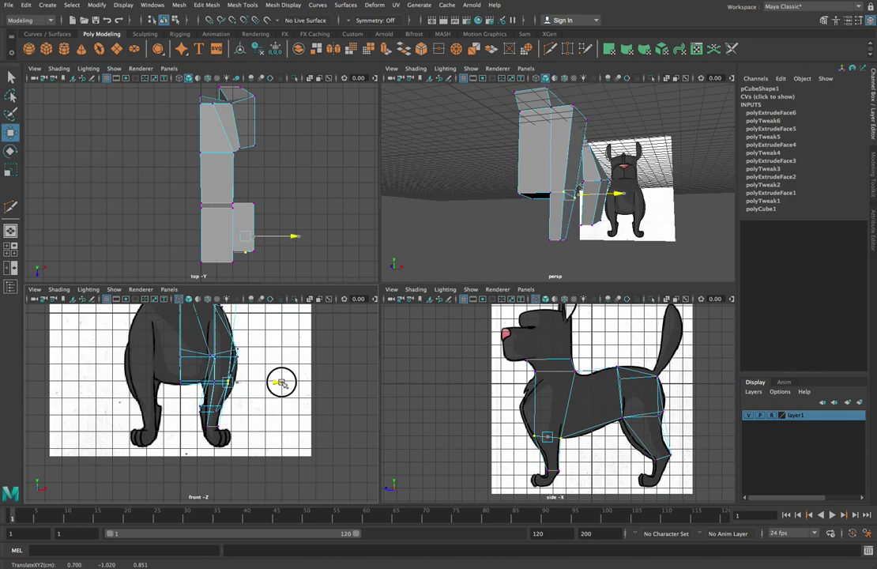
drag(280, 382, 277, 382)
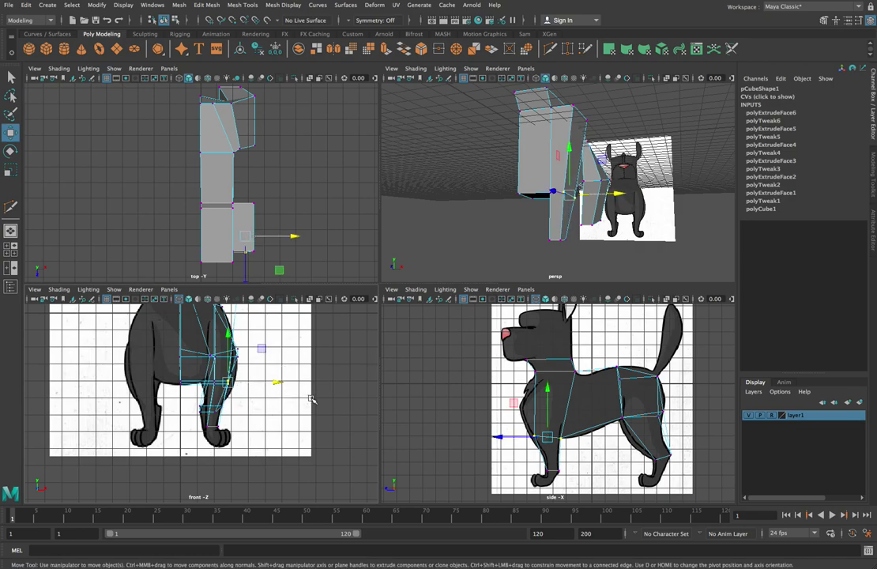
Move the front leg's inner vertices at belly height inward to the leg's inner edge in the front reference.
scroll(204, 347, up, 3)
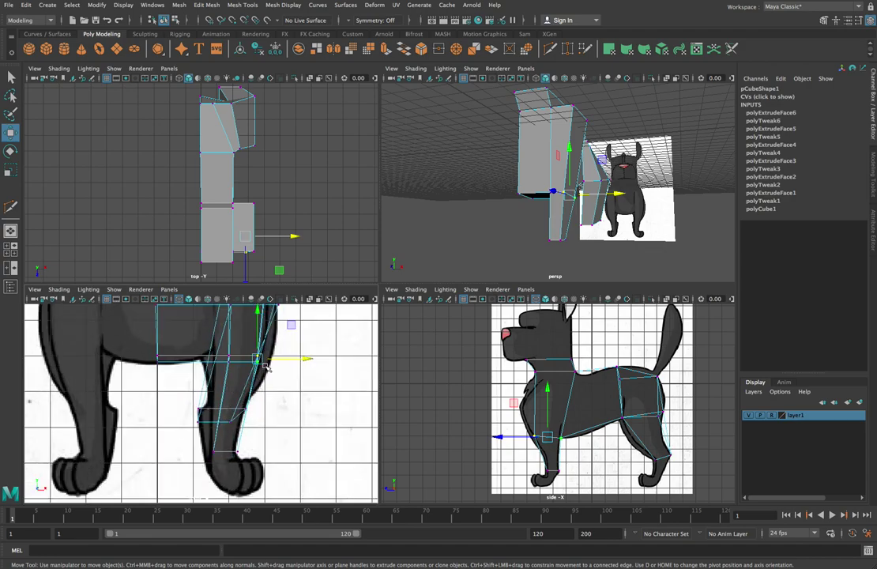
click(225, 353)
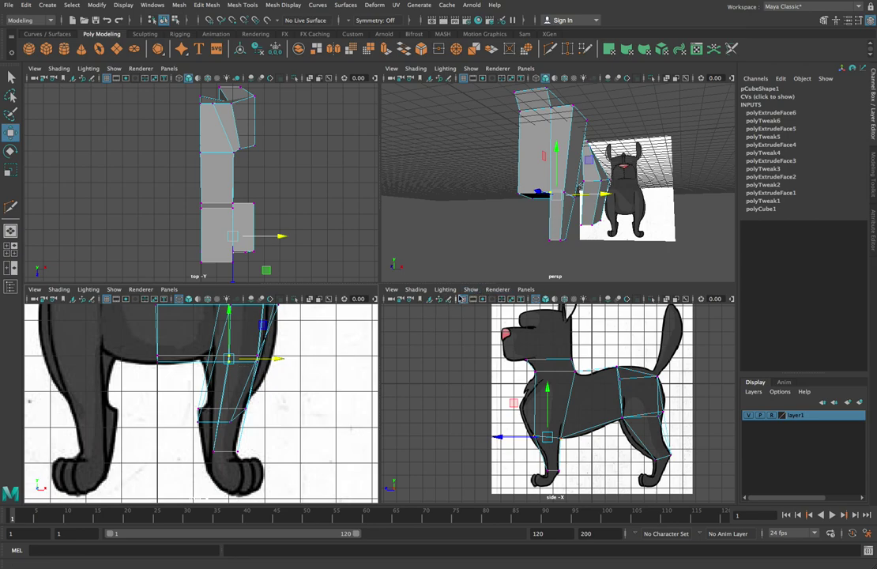
alt+drag(561, 228, 602, 215)
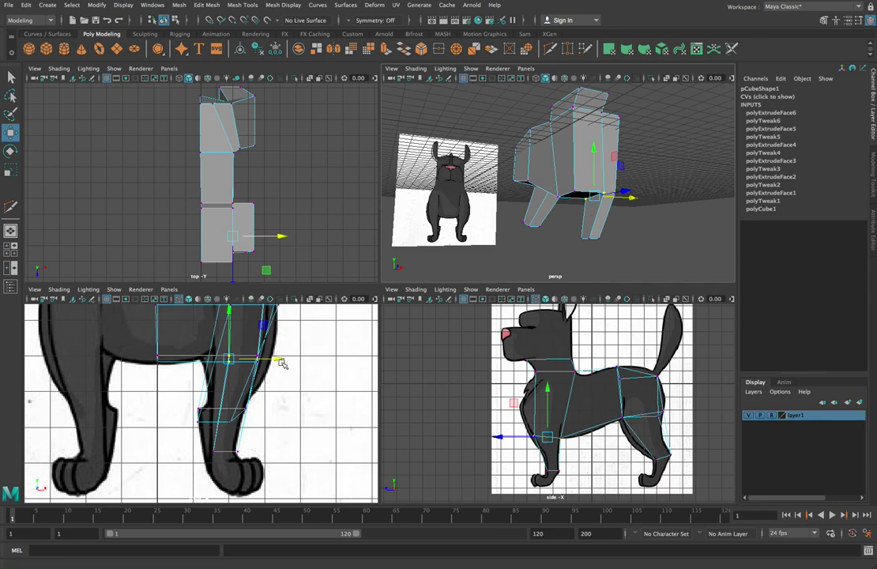
drag(282, 361, 270, 361)
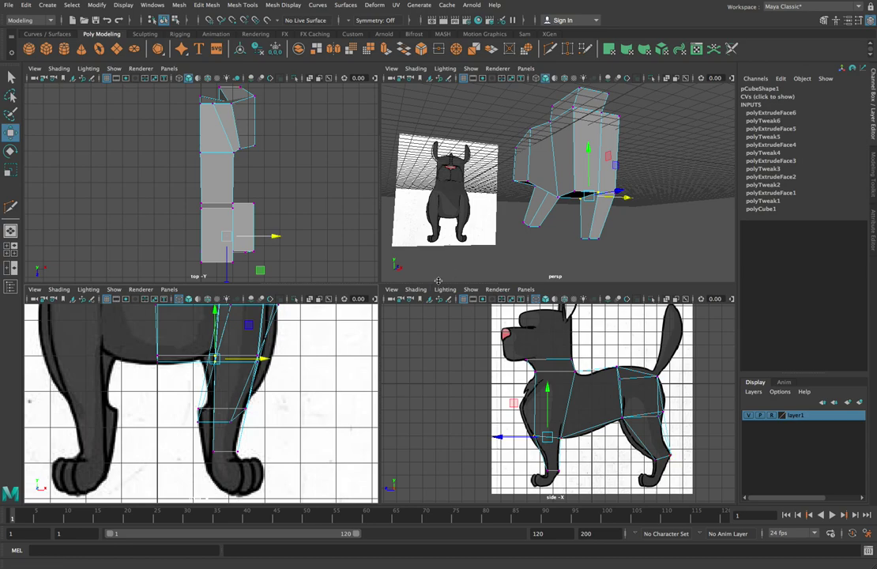
Lower the shoulder's outer top vertices, push them slightly outward, and shift the front one slightly backward.
alt+drag(529, 257, 519, 154)
click(486, 127)
click(524, 134)
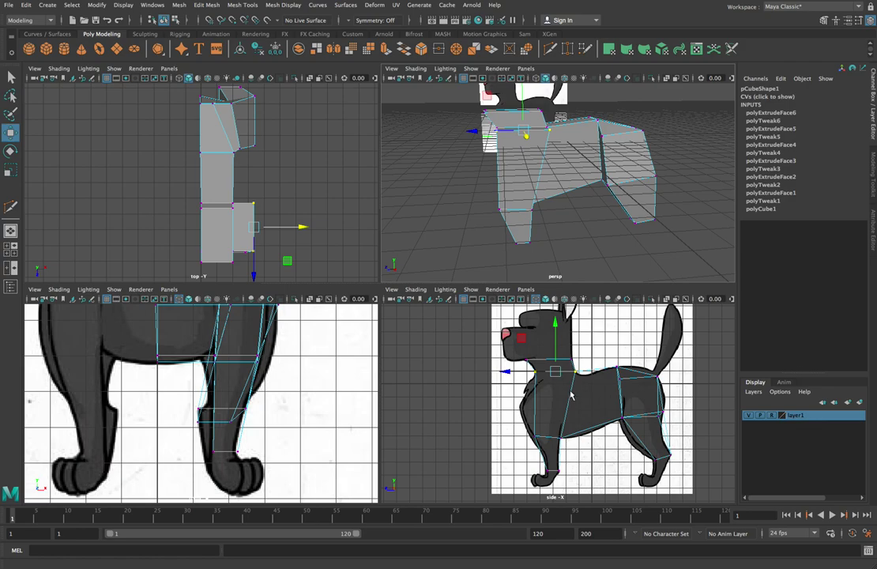
drag(524, 135, 504, 146)
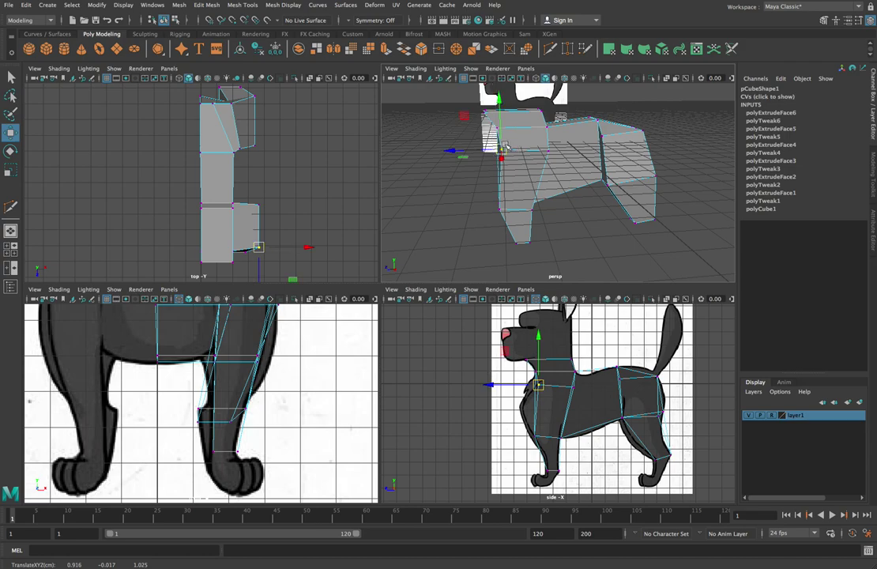
Move the shoulder's outer rear top vertex forward to taper the back of the shoulder.
click(554, 154)
click(551, 154)
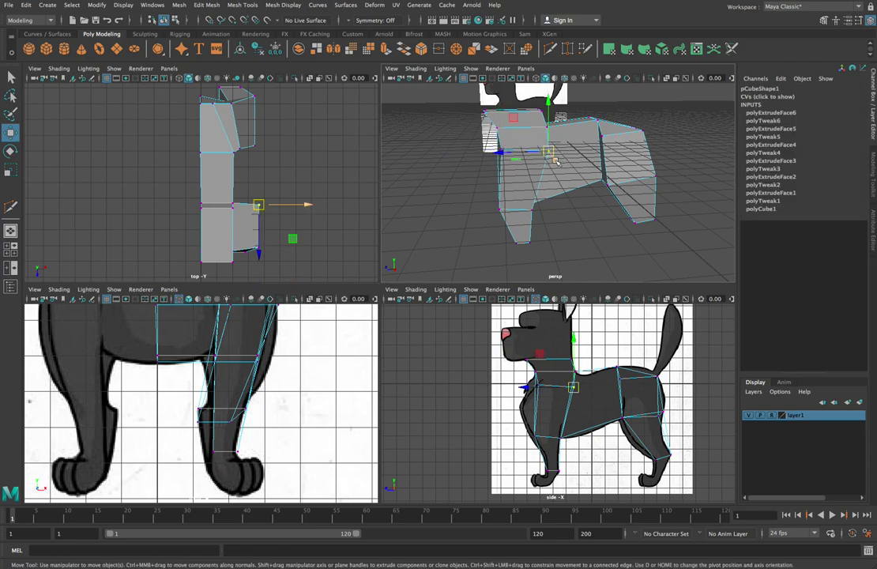
drag(550, 150, 540, 152)
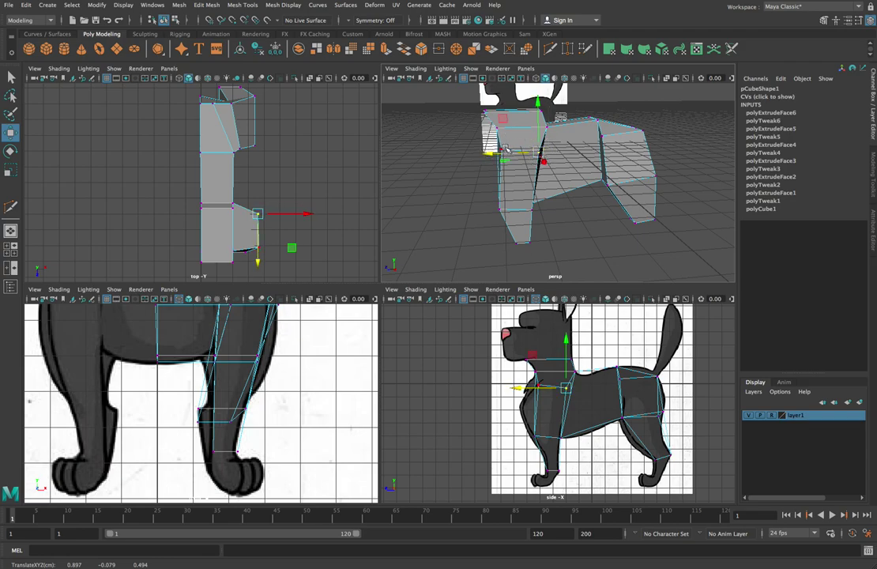
Move the shoulder's outer front top vertex slightly backward to round the front of the shoulder.
key(q)
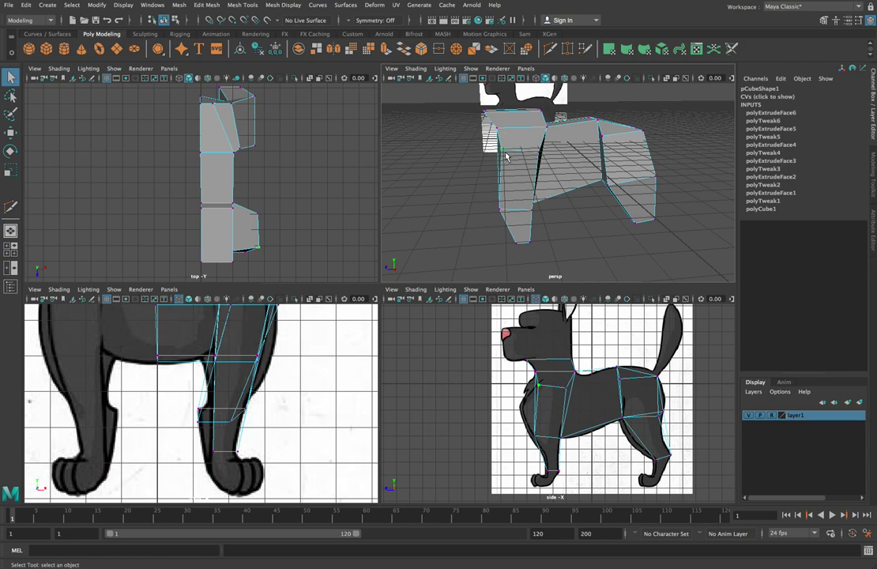
key(w)
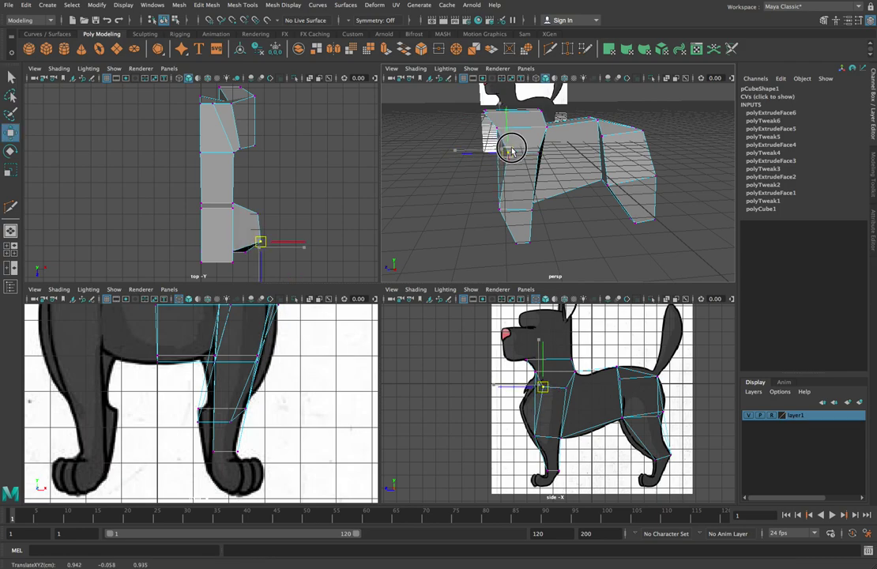
drag(506, 150, 507, 147)
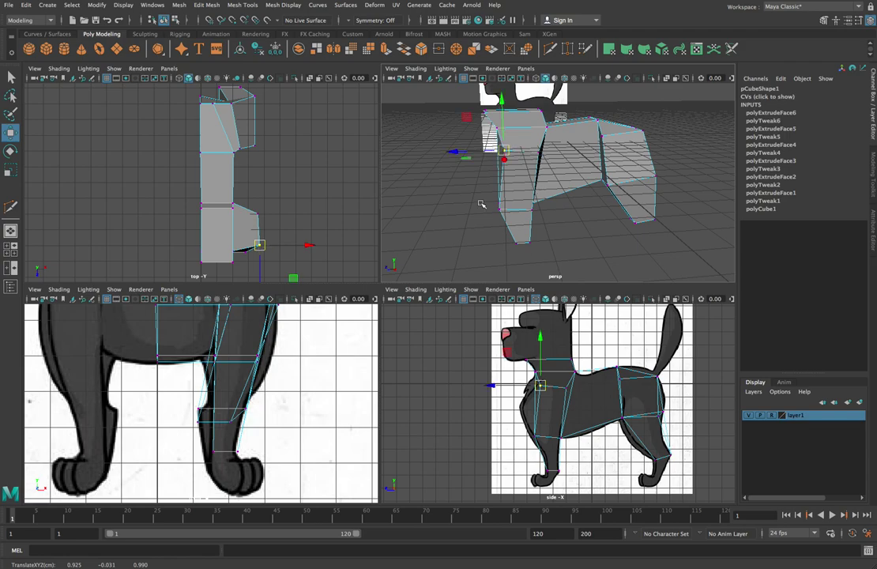
alt+drag(466, 229, 482, 228)
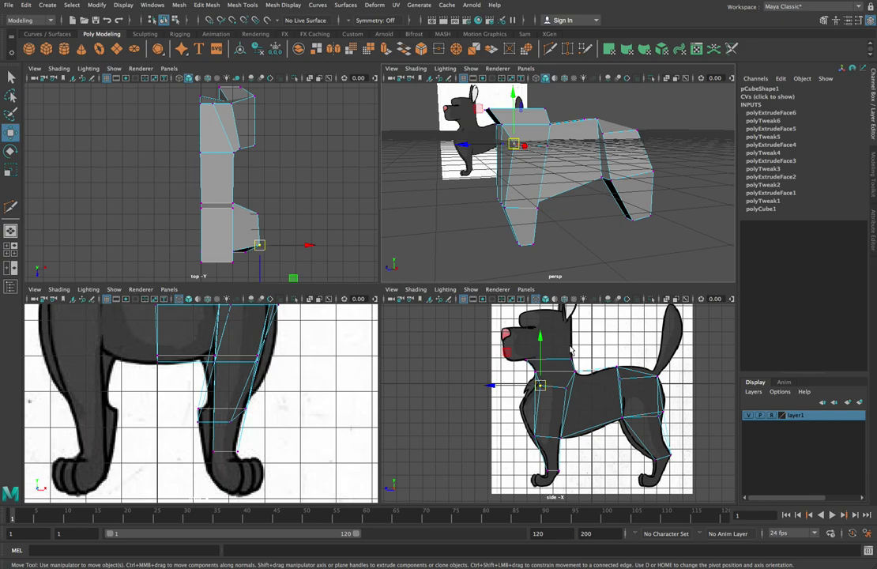
Extrude the neck's top face upward in two sections to form the head block up to the head's top in the side reference.
scroll(571, 352, down, 1)
scroll(571, 351, up, 3)
scroll(572, 357, down, 4)
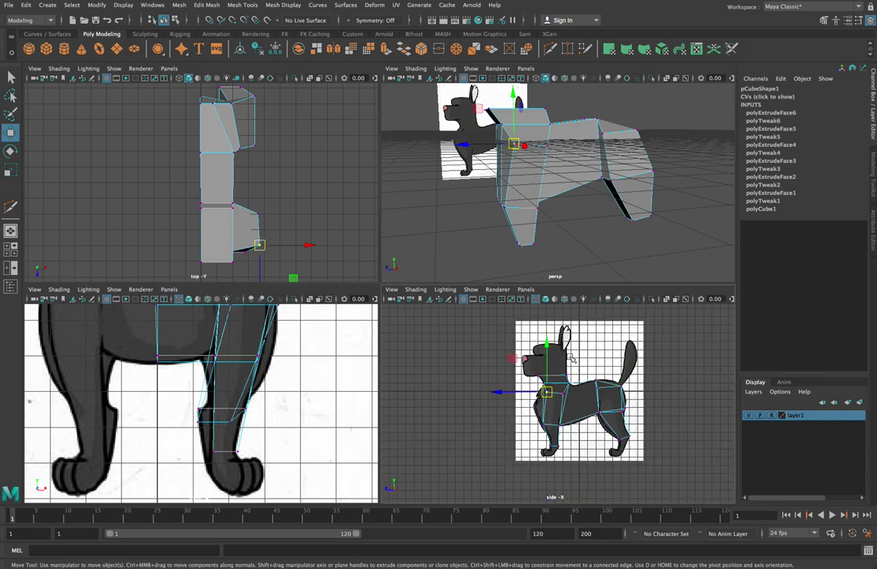
alt+middle_drag(575, 359, 570, 407)
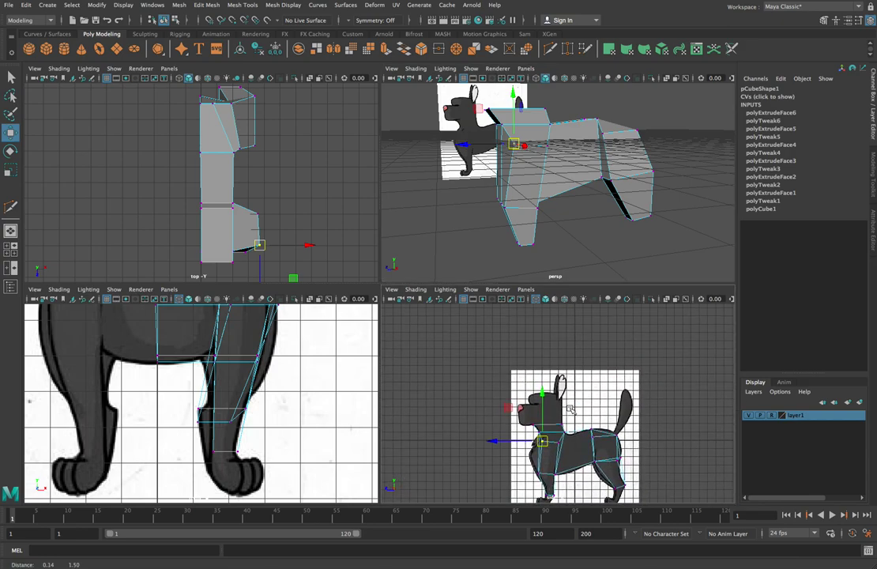
alt+drag(554, 178, 568, 219)
right_drag(445, 145, 433, 168)
click(520, 154)
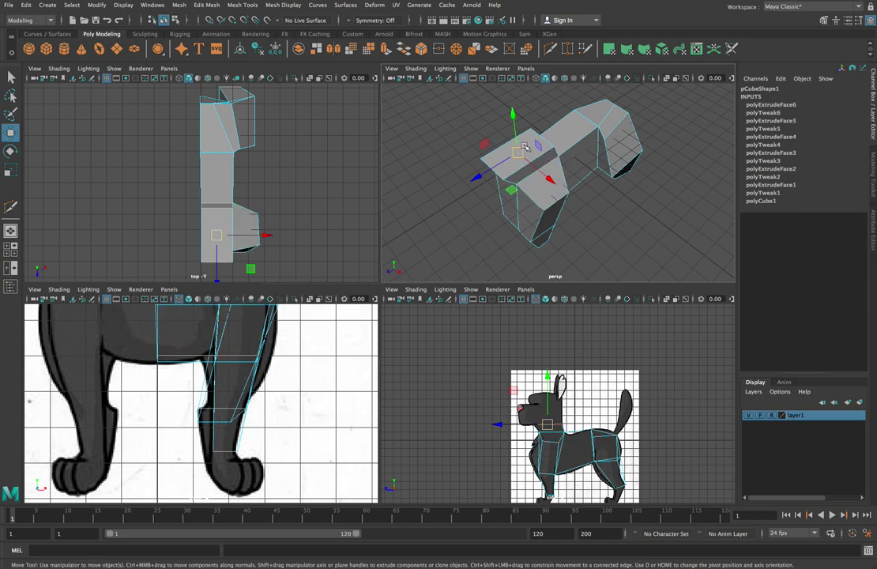
click(548, 378)
shift+drag(548, 378, 548, 345)
Extrude the lower front face of the head forward to the nose to form the muzzle.
right_drag(384, 163, 385, 186)
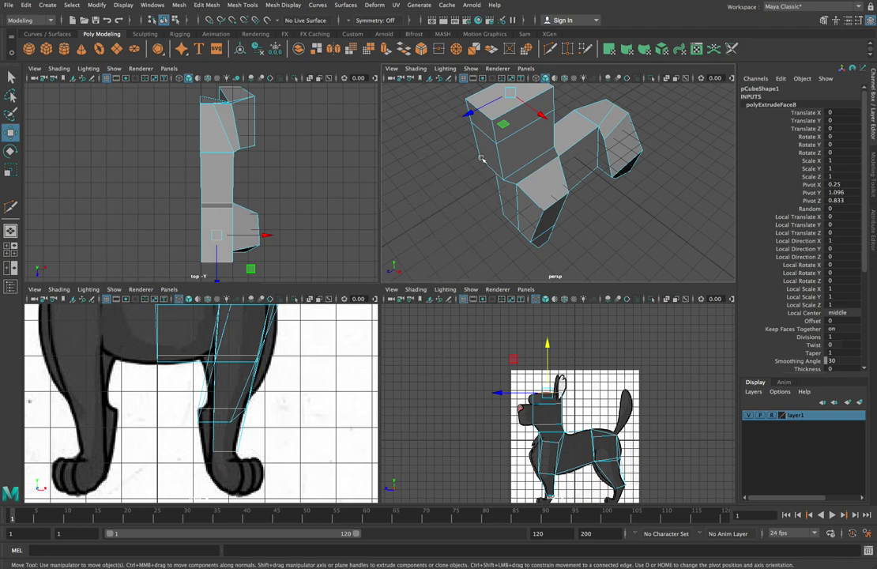
click(477, 163)
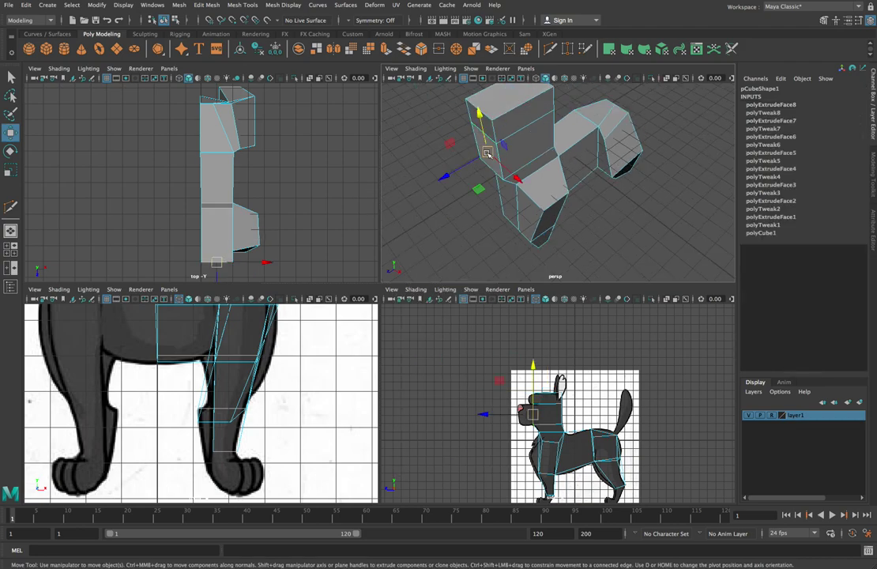
shift+drag(450, 183, 408, 190)
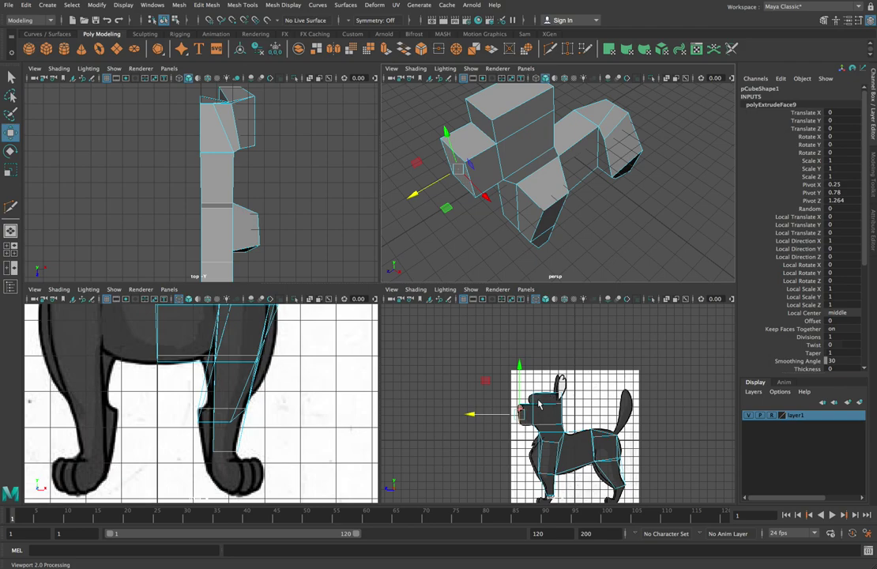
Shift the head's rear top vertices slightly forward and down, and fit its front top vertices to the forehead outline in the side reference.
scroll(566, 396, up, 5)
right_drag(600, 323, 553, 320)
click(576, 383)
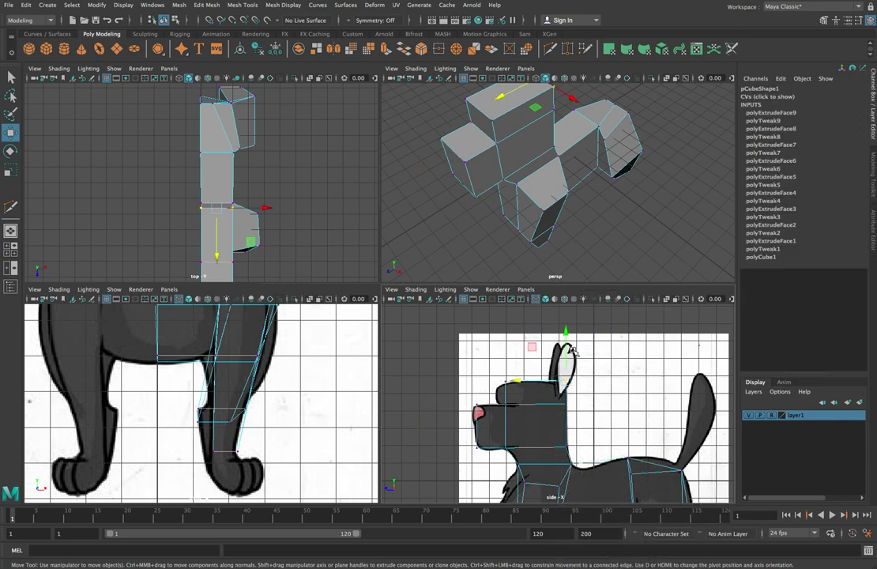
mouse_move(575, 382)
mouse_down()
mouse_move(567, 362)
mouse_move(567, 387)
mouse_up()
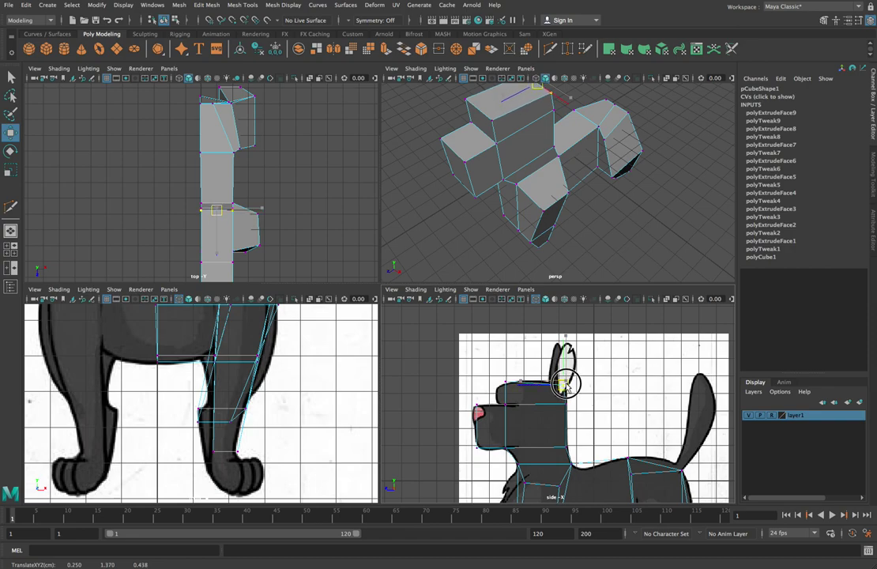
click(507, 386)
drag(510, 387, 506, 384)
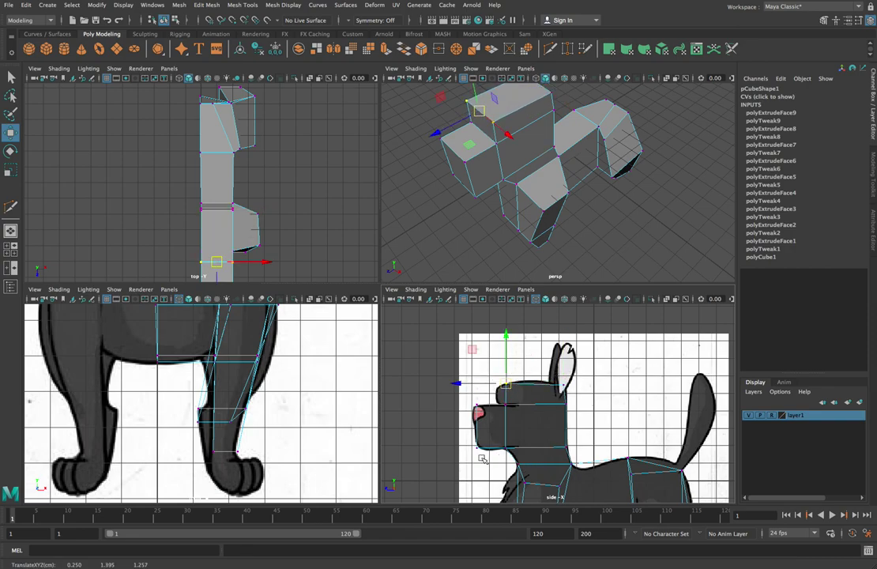
Fit the muzzle's front vertices to the side reference, aligning the lower ones with the chin and moving the upper ones forward to the nose tip.
mouse_move(470, 444)
mouse_down()
mouse_move(501, 454)
mouse_move(483, 449)
mouse_up()
click(478, 411)
drag(478, 412, 472, 408)
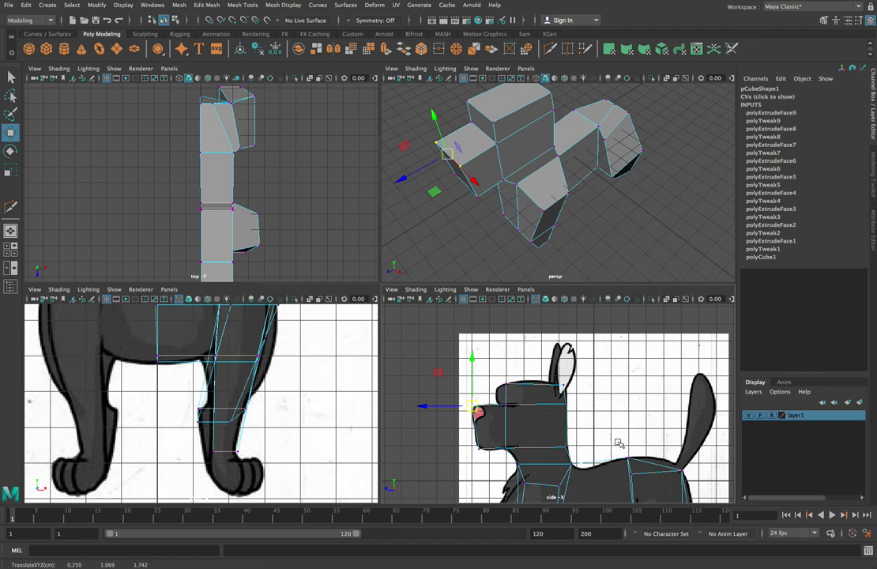
Examine the blocked-out head and body from the side and against the side reference.
alt+drag(630, 434, 623, 431)
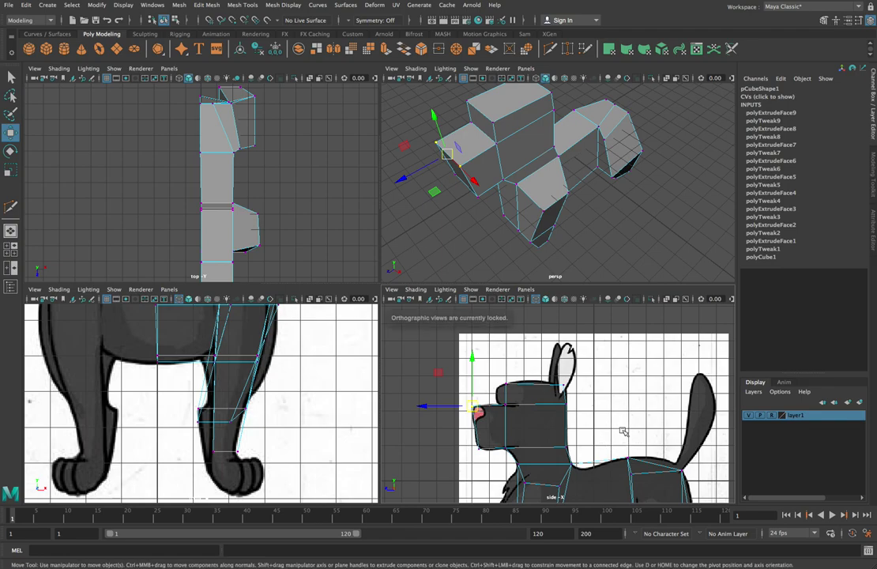
alt+middle_drag(623, 432, 608, 361)
alt+drag(557, 197, 502, 190)
alt+drag(591, 204, 459, 211)
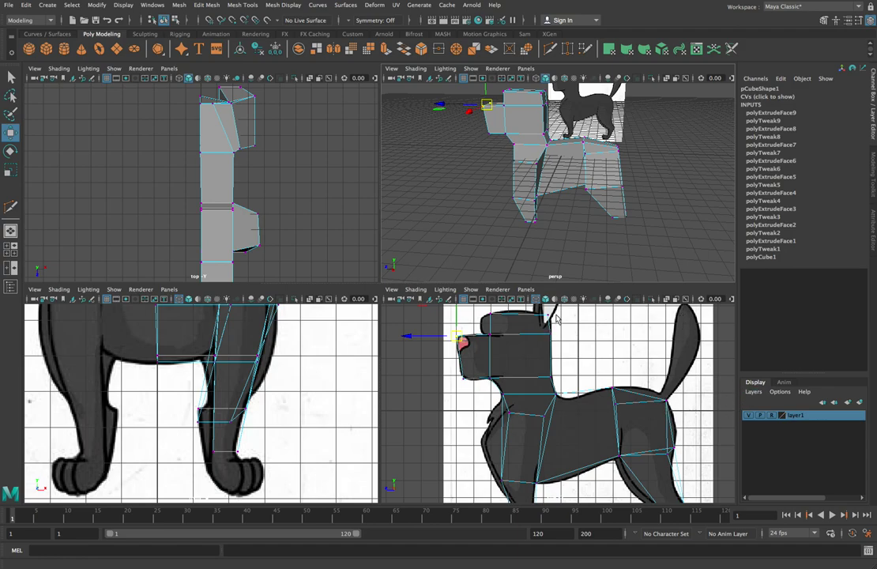
scroll(583, 396, down, 5)
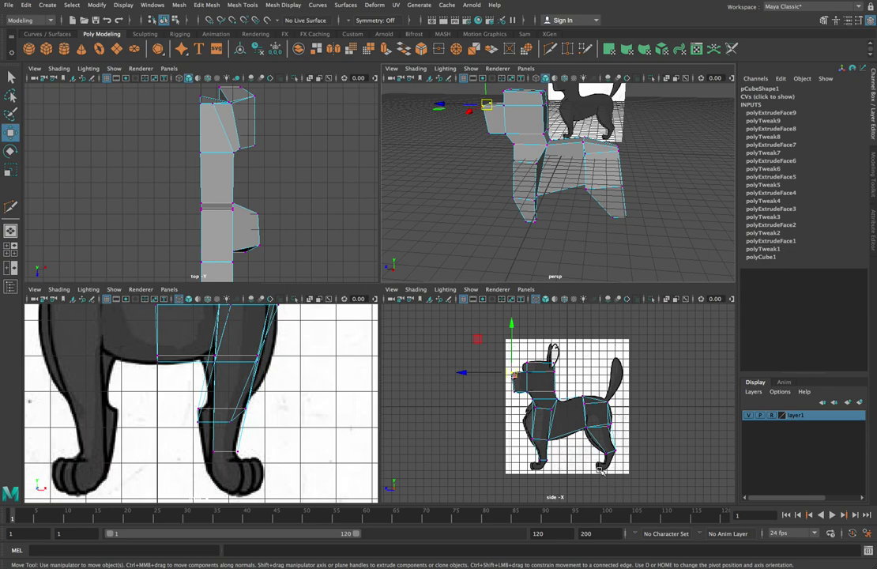
scroll(582, 418, down, 3)
scroll(581, 419, up, 5)
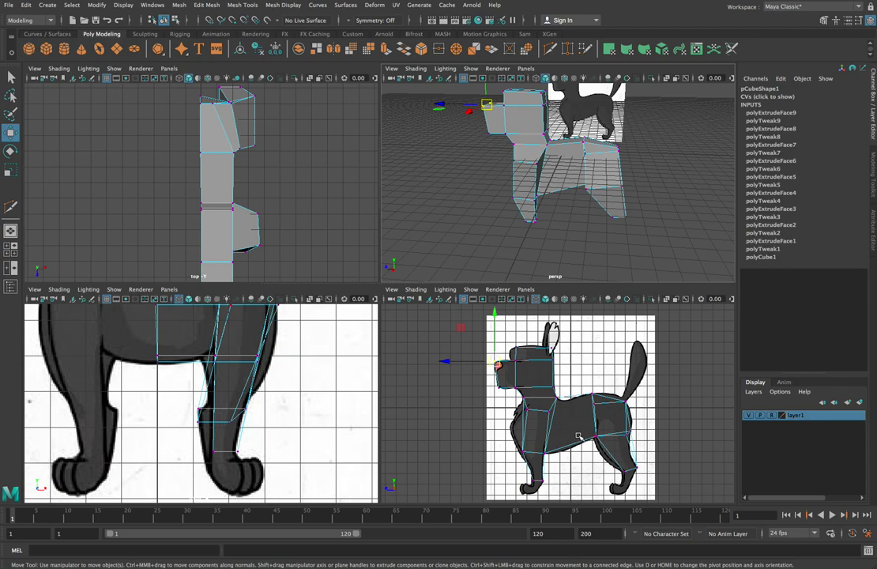
Extrude the hind leg's bottom face down toward the paw and rotate the new face so its rear edge sits lower.
alt+drag(578, 436, 570, 423)
alt+middle_drag(571, 423, 562, 361)
key(w)
click(622, 409)
scroll(621, 411, up, 2)
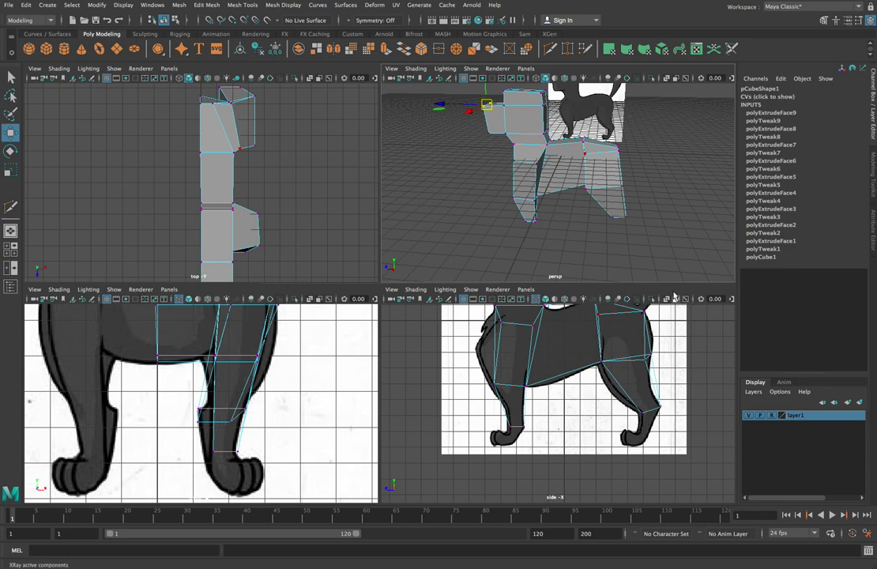
alt+middle_drag(636, 248, 601, 233)
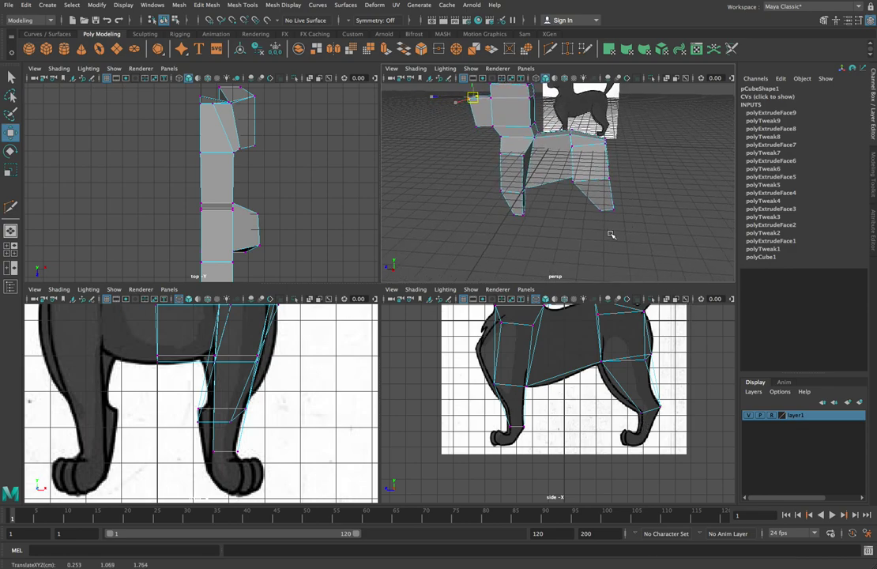
alt+drag(602, 237, 568, 204)
right_drag(568, 204, 558, 242)
click(600, 191)
click(601, 191)
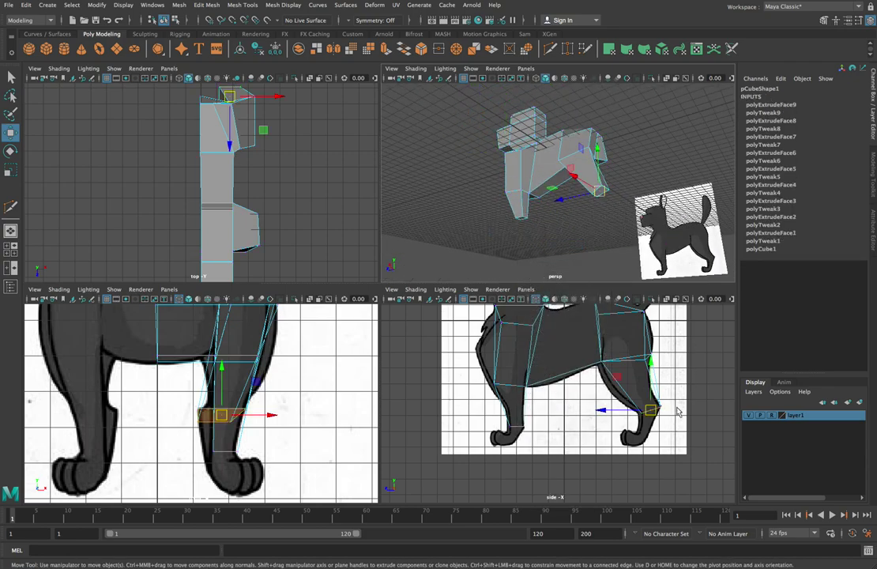
mouse_move(653, 371)
shift+mouse_down()
mouse_move(656, 362)
mouse_move(652, 389)
shift+mouse_up()
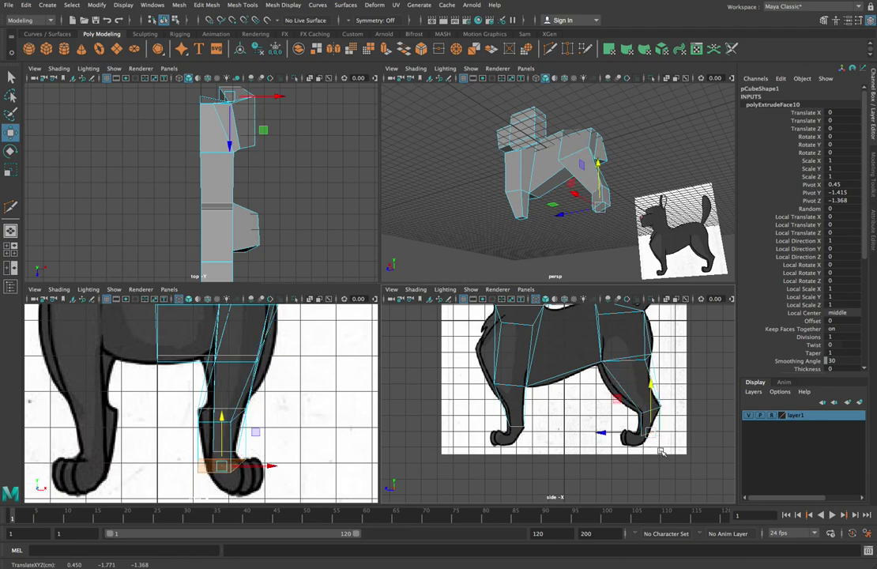
key(e)
drag(632, 466, 675, 479)
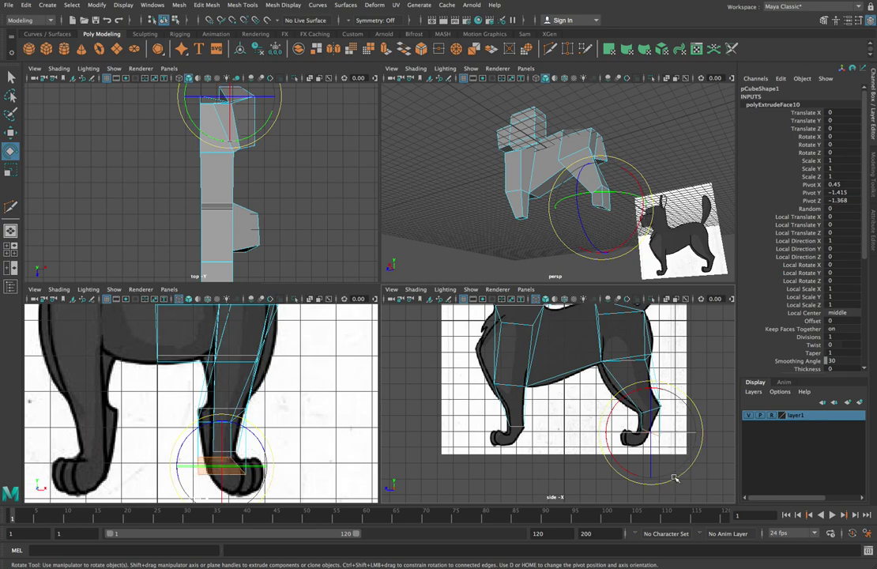
key(w)
Move the rear vertices of the hind leg's lower end forward to the heel and its front vertices to the ankle outline in the side reference.
scroll(662, 436, up, 3)
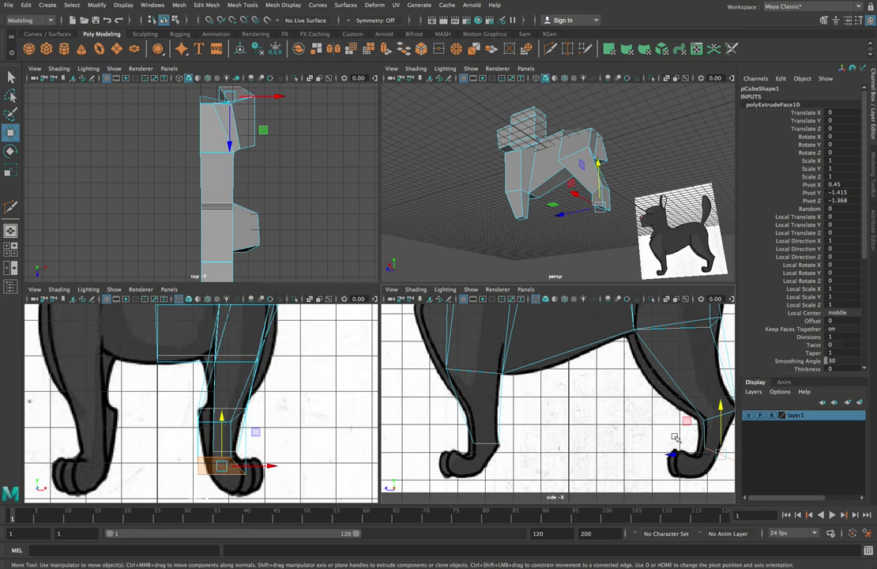
alt+middle_drag(670, 427, 593, 433)
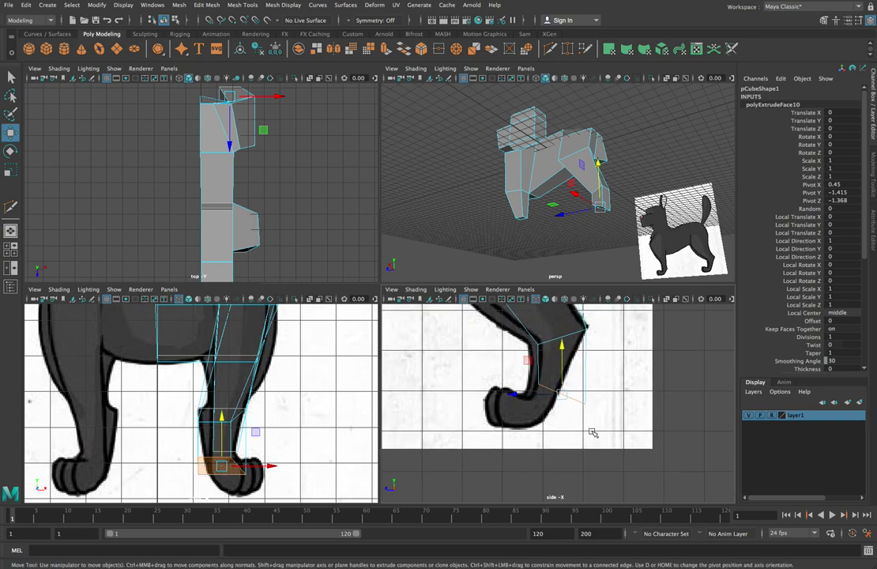
right_drag(590, 426, 568, 327)
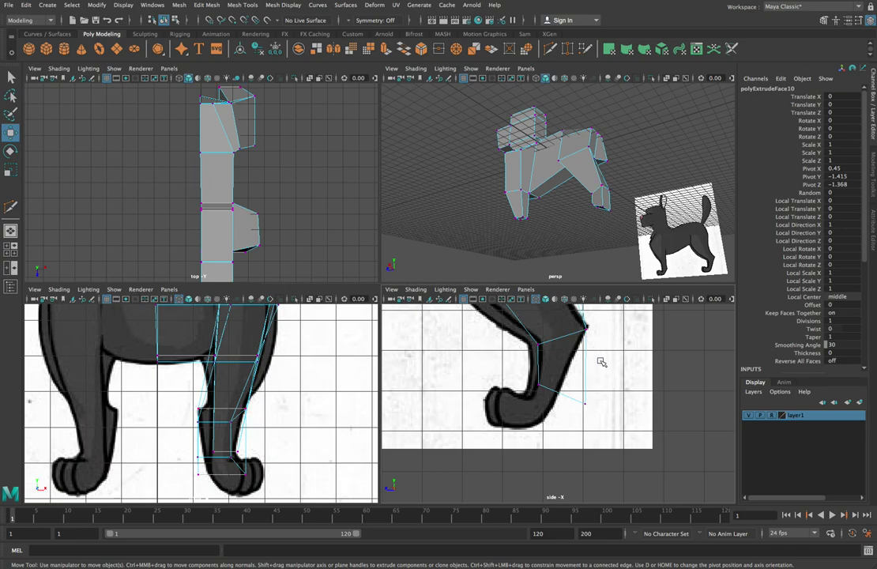
drag(573, 391, 532, 397)
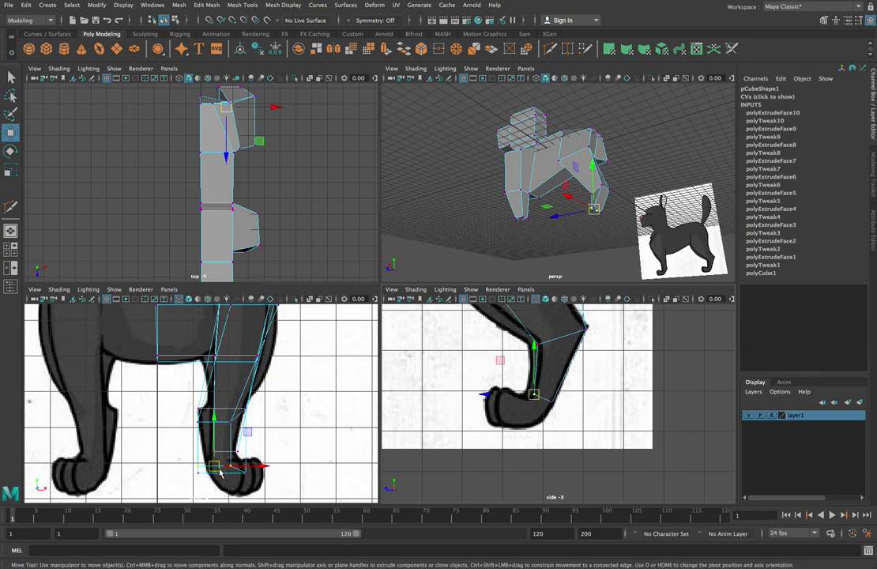
Shift the front vertices of the hind leg's lower end slightly up and outward, and move its rear vertices outward and down in the front reference.
drag(218, 469, 220, 465)
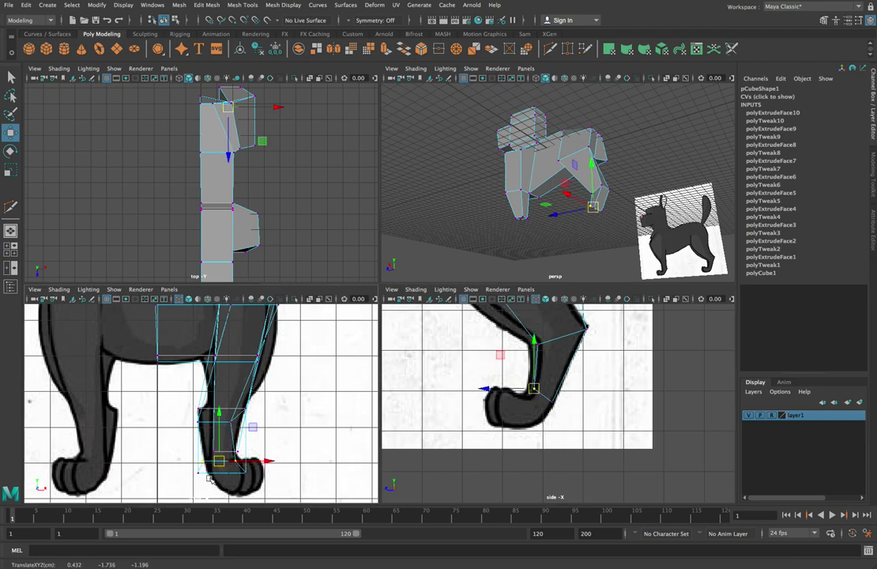
drag(263, 485, 287, 479)
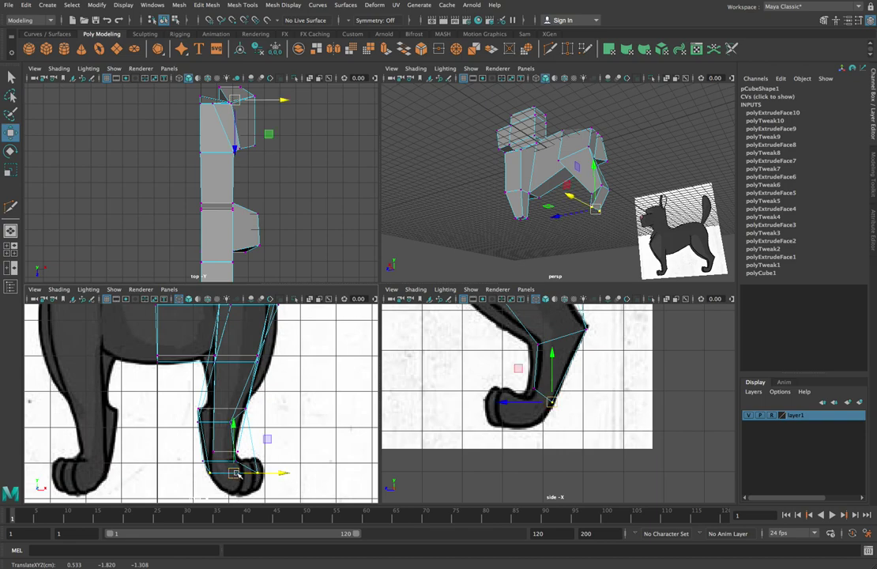
drag(238, 428, 284, 481)
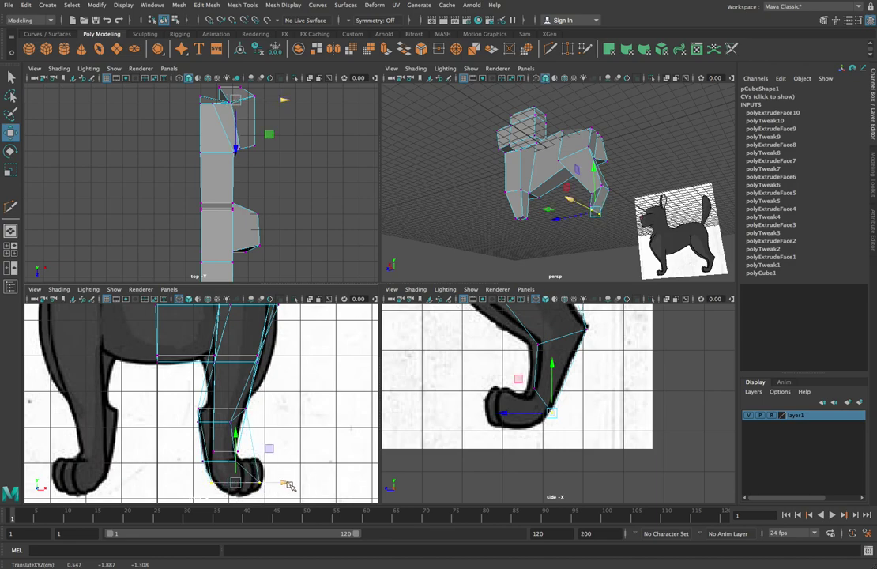
Move the outer heel vertex inward to narrow the hind leg's lower end, and shift the ankle's front vertices slightly outward.
click(293, 467)
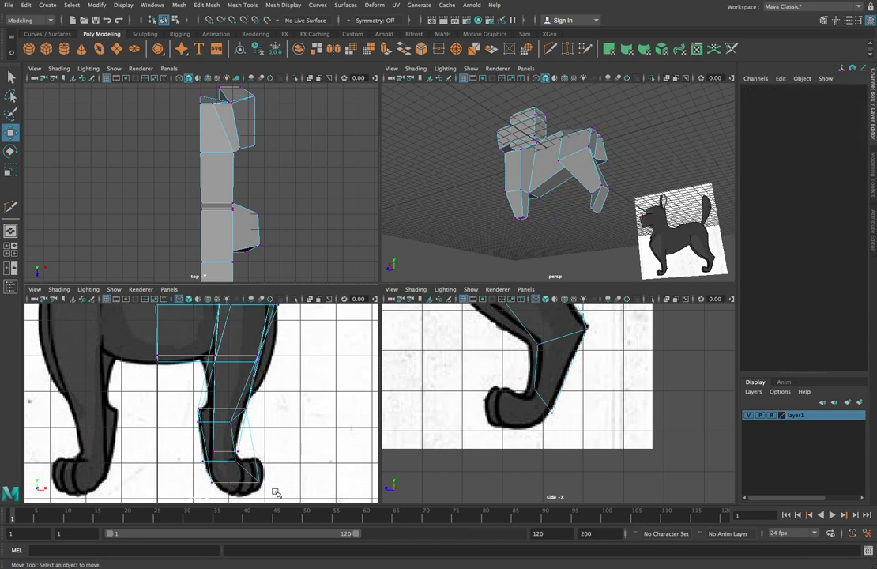
click(253, 471)
drag(288, 478, 290, 483)
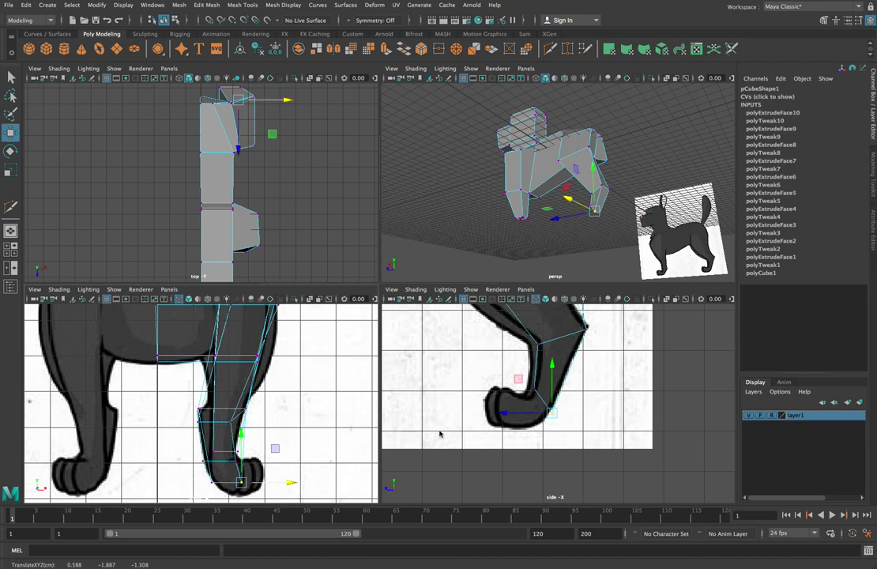
click(253, 462)
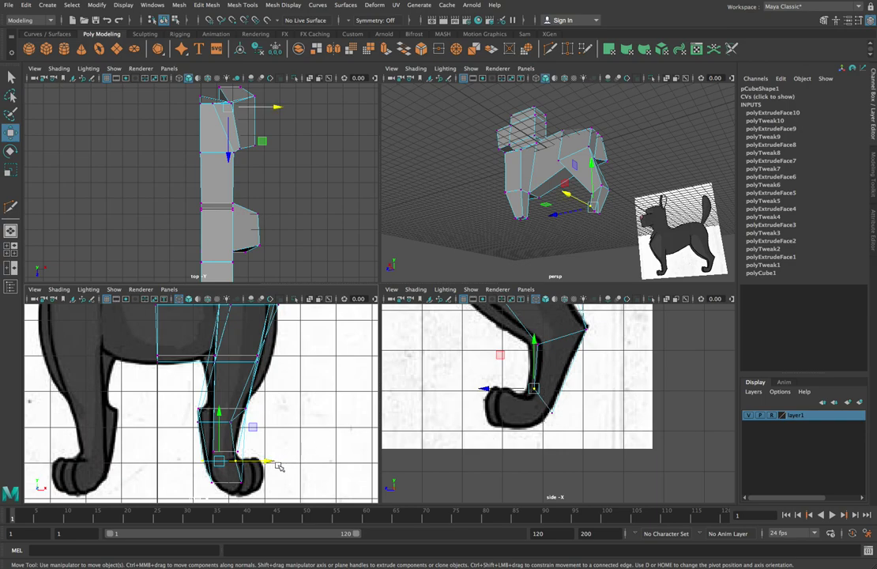
mouse_move(269, 463)
mouse_down()
mouse_move(278, 463)
mouse_move(271, 463)
mouse_up()
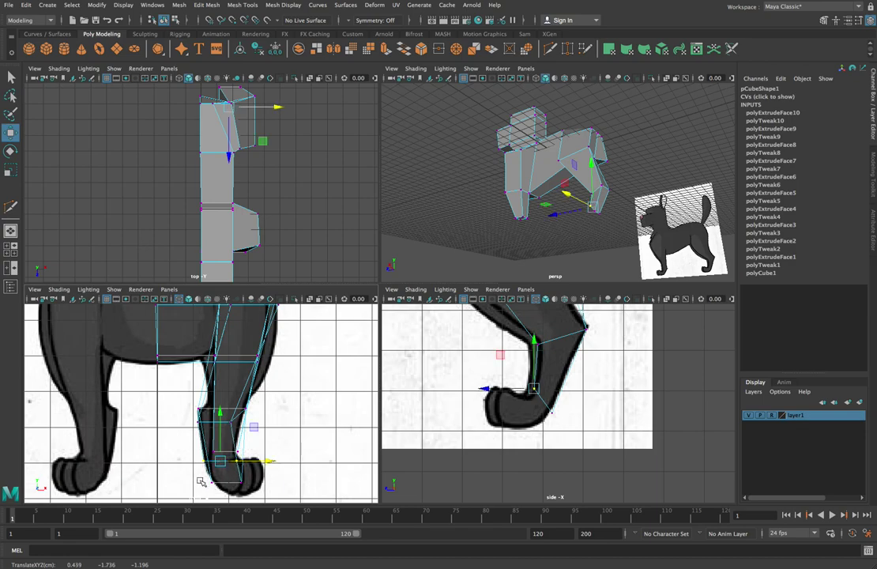
Extrude the slanted end face of the hind leg forward by about 0.22 to form the paw.
drag(534, 388, 544, 402)
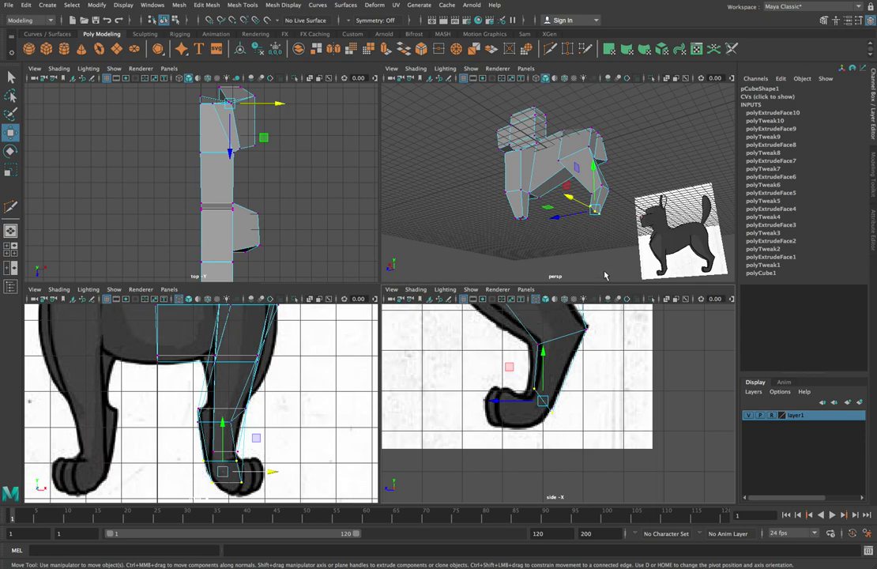
click(588, 236)
alt+drag(566, 207, 620, 228)
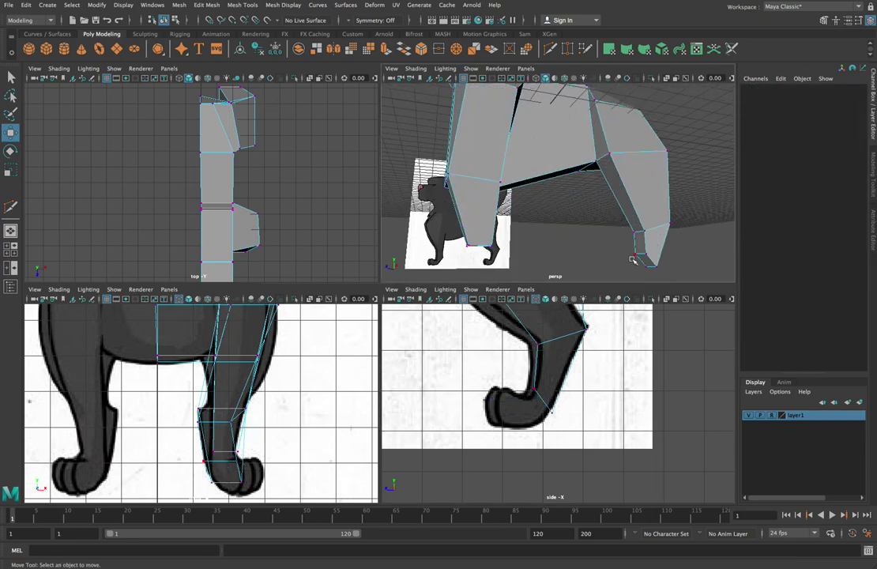
right_click(601, 272)
click(642, 258)
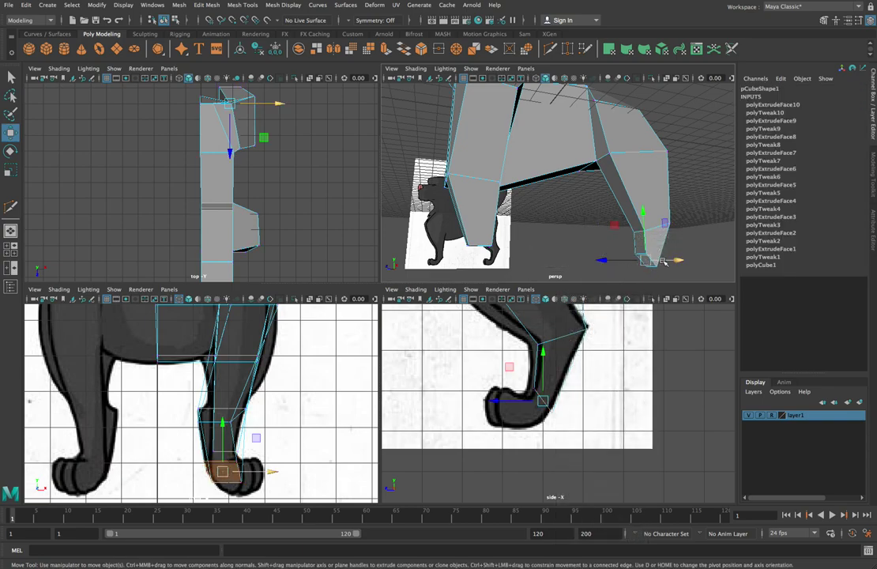
click(608, 265)
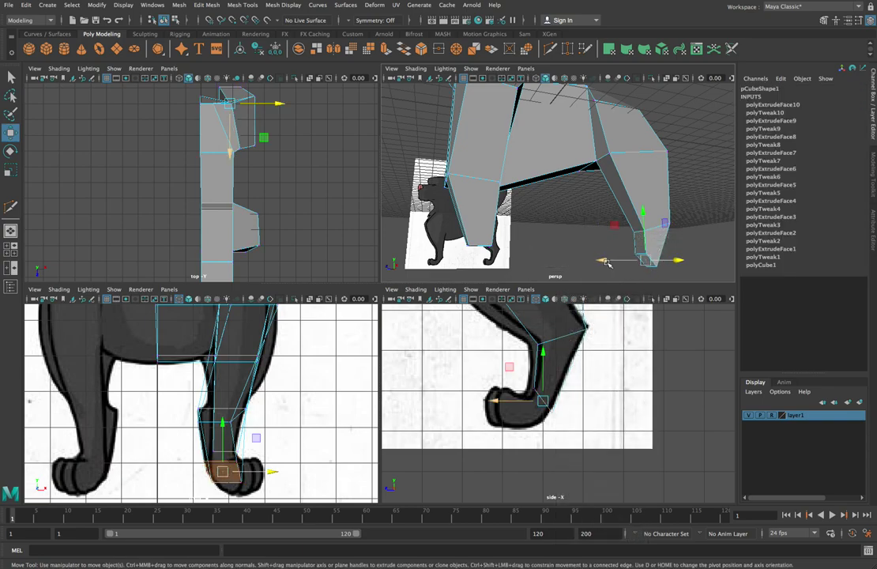
click(557, 226)
click(645, 258)
shift+drag(500, 406, 460, 406)
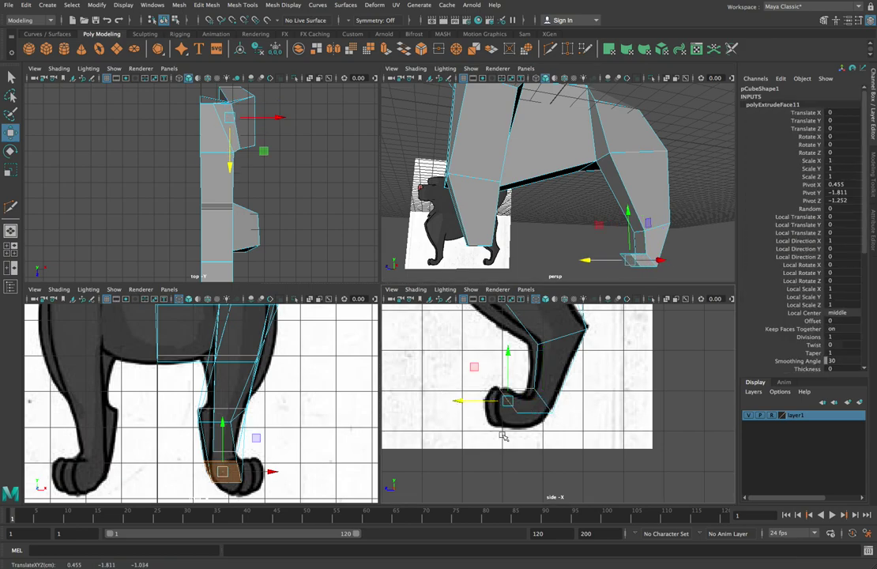
Move the hind paw's lower front vertices down to the sole and its heel vertices slightly down and forward in the side reference.
right_drag(539, 444, 481, 323)
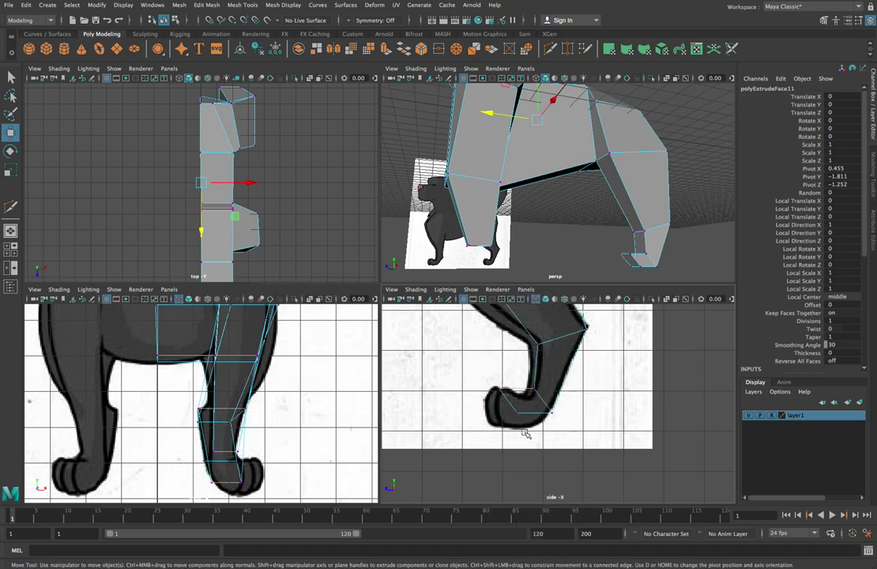
click(513, 408)
drag(513, 408, 517, 383)
click(550, 410)
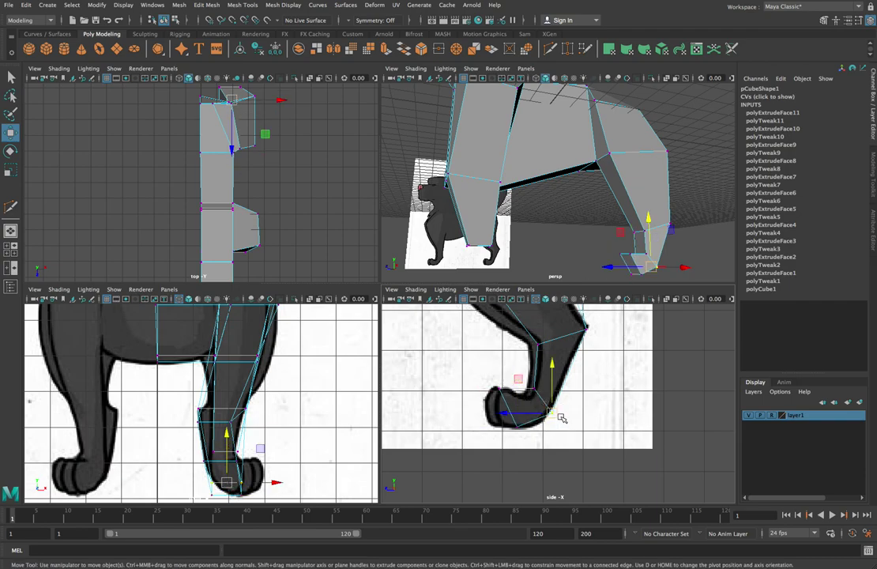
drag(553, 417, 572, 419)
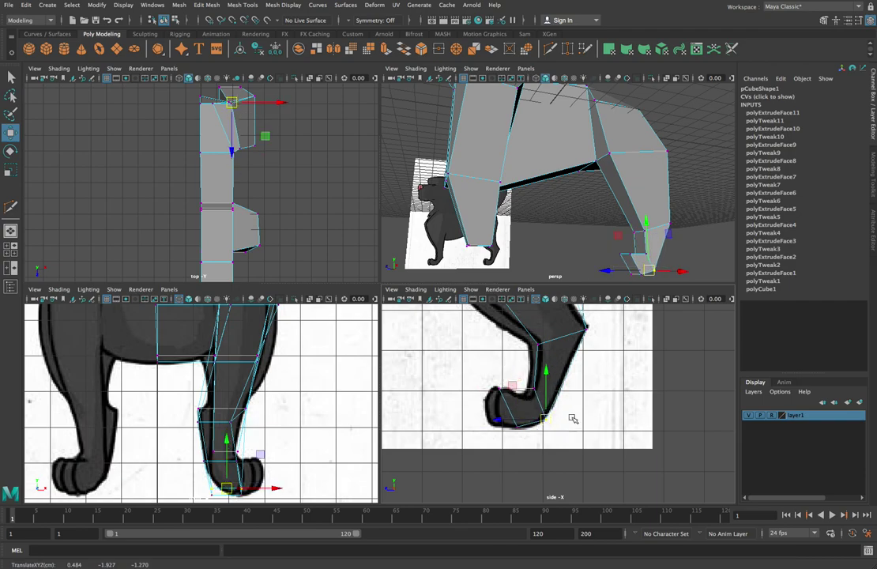
click(520, 433)
click(515, 426)
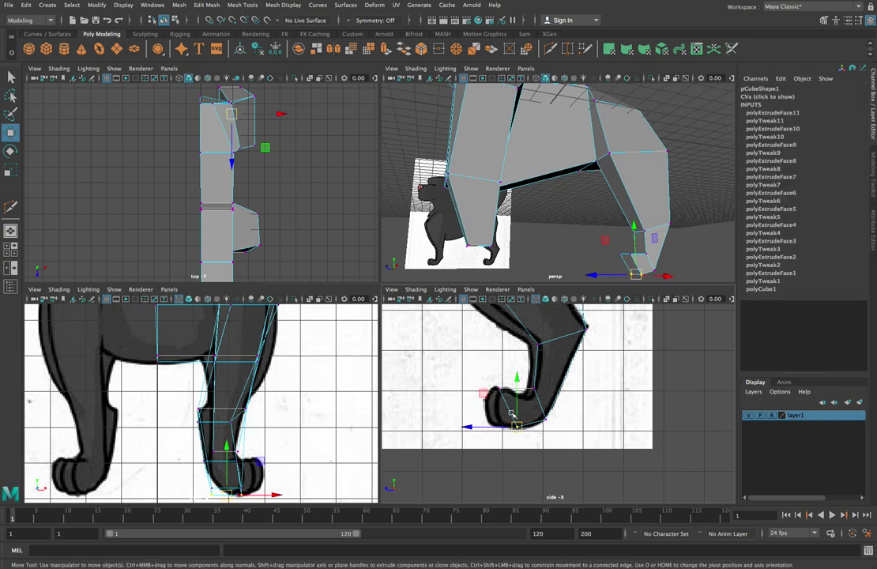
Move the hind paw's lower front-end vertices forward beneath the upper ones, and lower the ankle's front vertices to the crease above the paw.
click(491, 386)
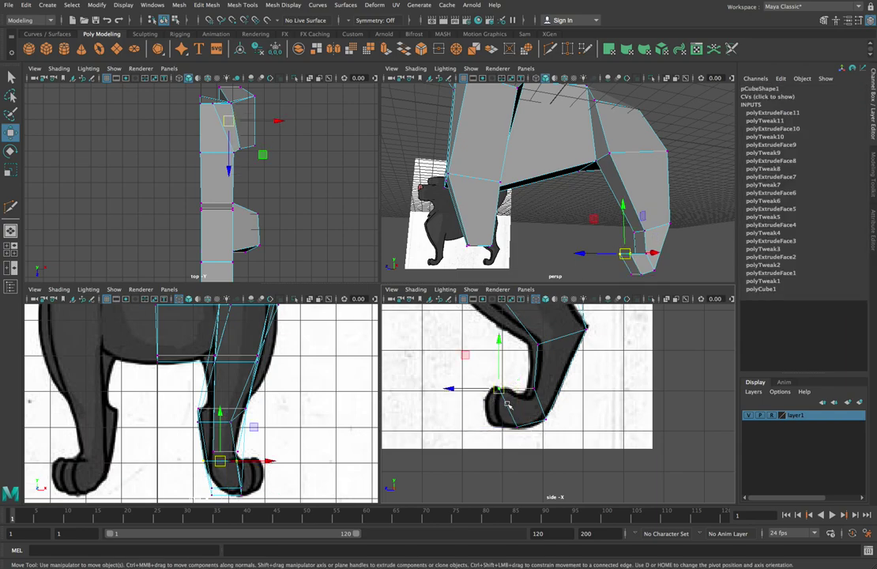
click(454, 391)
mouse_move(518, 434)
middle_down()
mouse_move(505, 417)
mouse_move(515, 426)
middle_up()
middle_drag(454, 428, 449, 428)
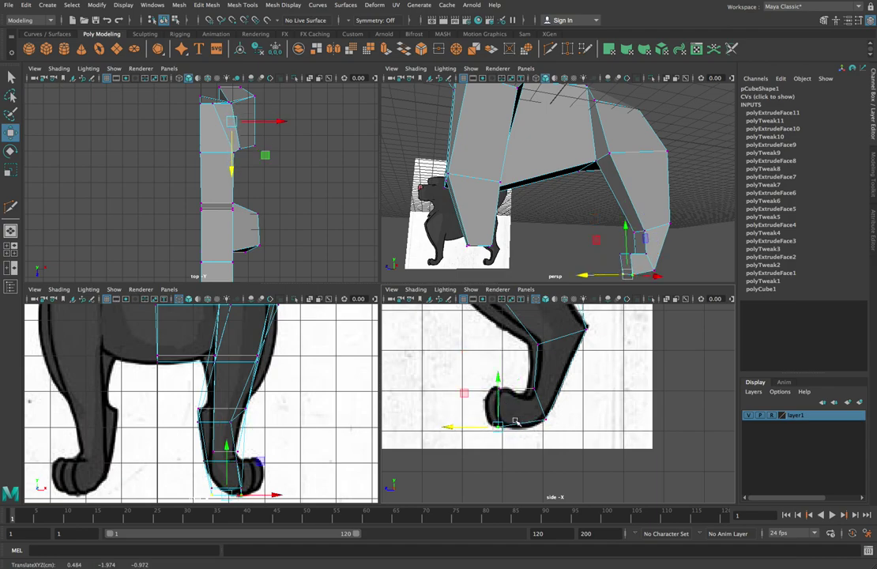
middle_drag(529, 378, 534, 402)
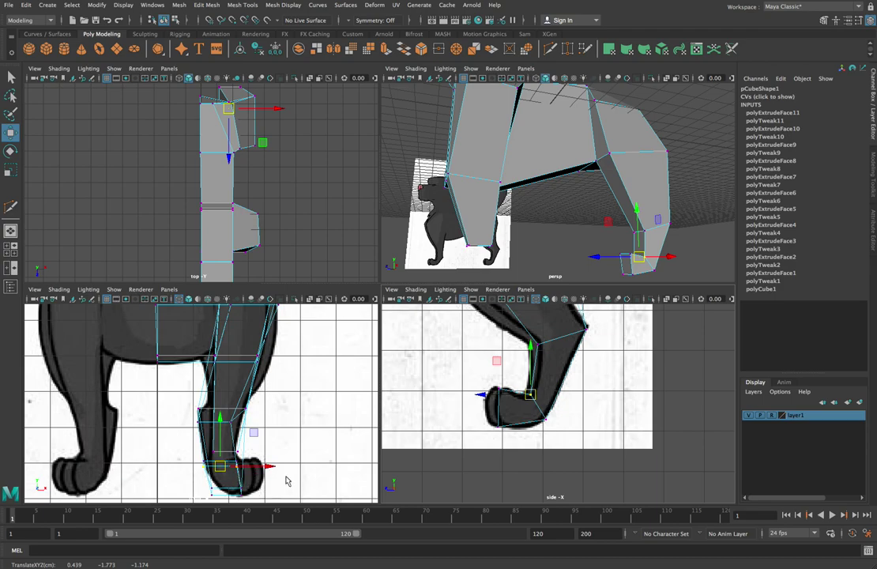
Shift the hind paw's front-end vertices outward and widen them to fit the paw in the front reference.
click(501, 412)
middle_drag(243, 492, 312, 480)
key(e)
key(r)
alt+drag(684, 192, 703, 215)
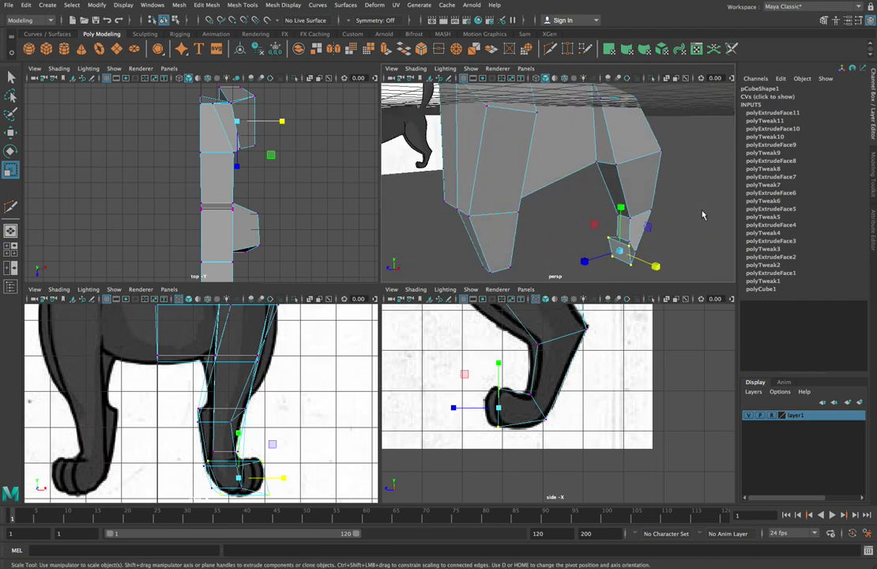
Move the hind ankle's outer and inner front vertices outward to align them with the widened paw.
click(632, 243)
right_click(673, 246)
right_click(644, 245)
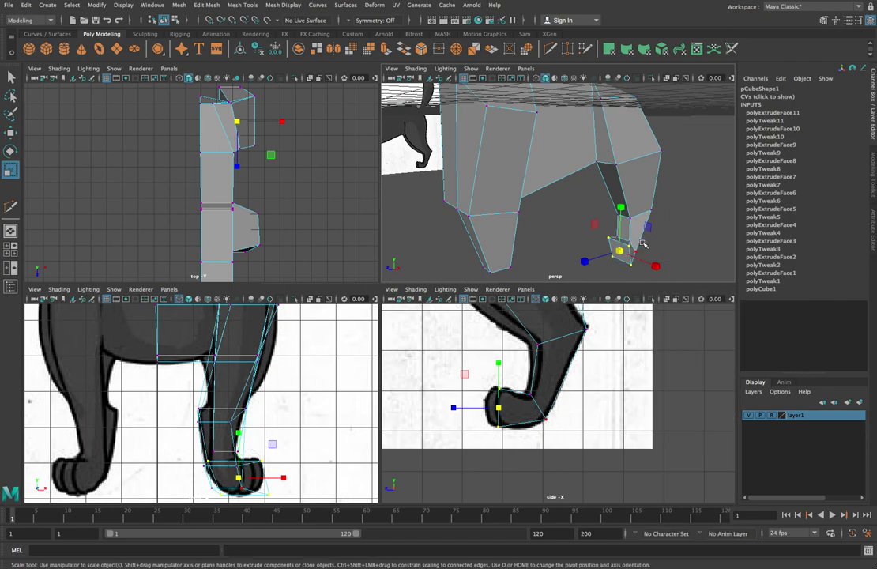
key(q)
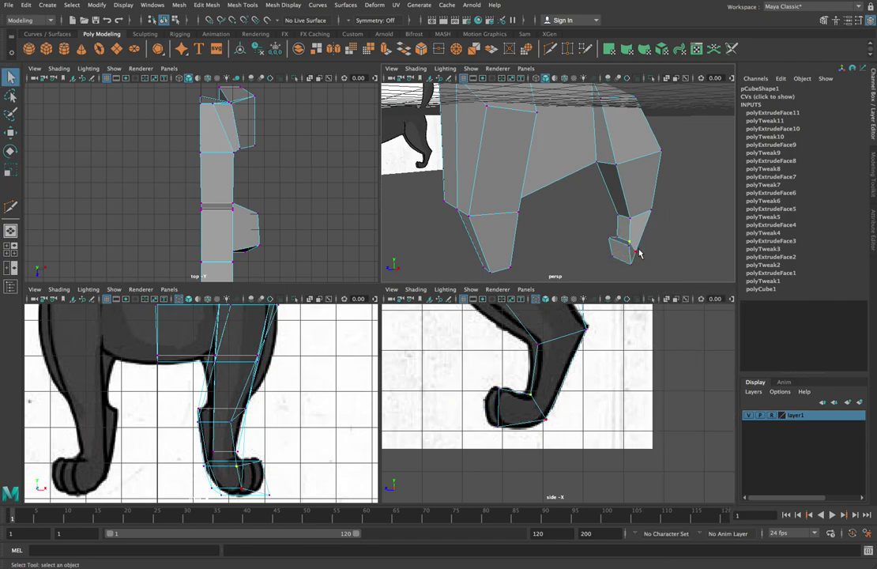
key(w)
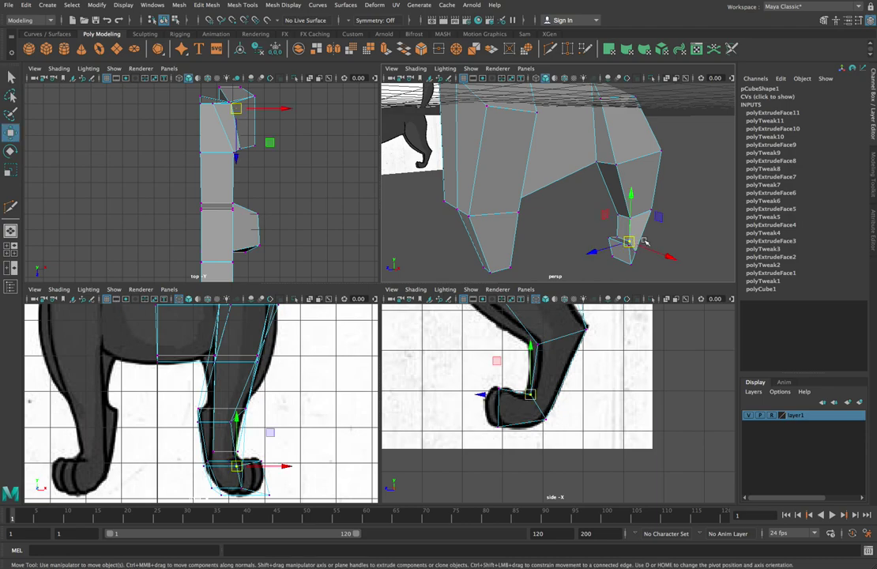
drag(669, 254, 531, 250)
click(541, 258)
click(606, 231)
mouse_move(606, 231)
alt+mouse_down()
mouse_move(665, 275)
mouse_move(605, 282)
mouse_move(659, 265)
mouse_move(636, 261)
mouse_move(669, 266)
mouse_move(592, 237)
alt+mouse_up()
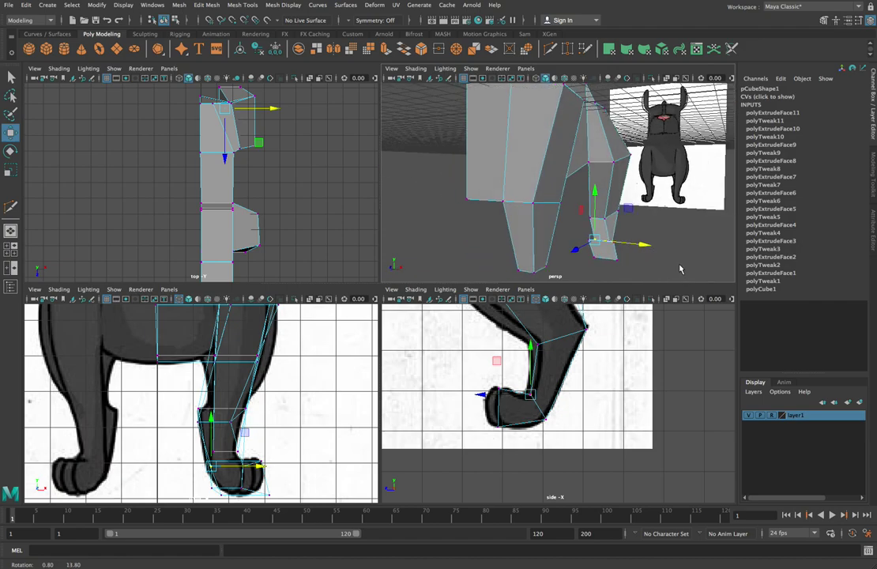
click(598, 254)
drag(641, 258, 638, 261)
key(ctrl+z)
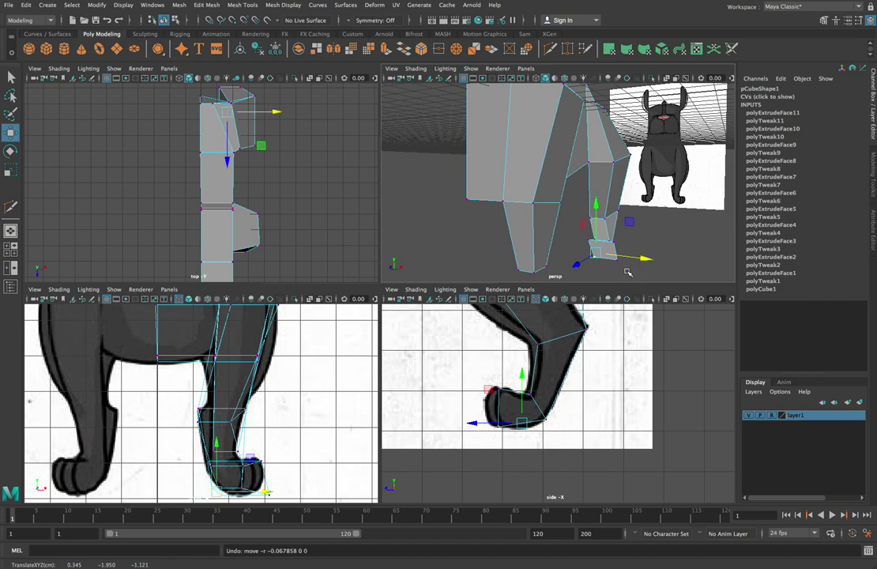
Move the lower inner vertex of the hind paw's front end inward to square off the paw.
click(704, 243)
alt+drag(704, 243, 545, 265)
click(540, 263)
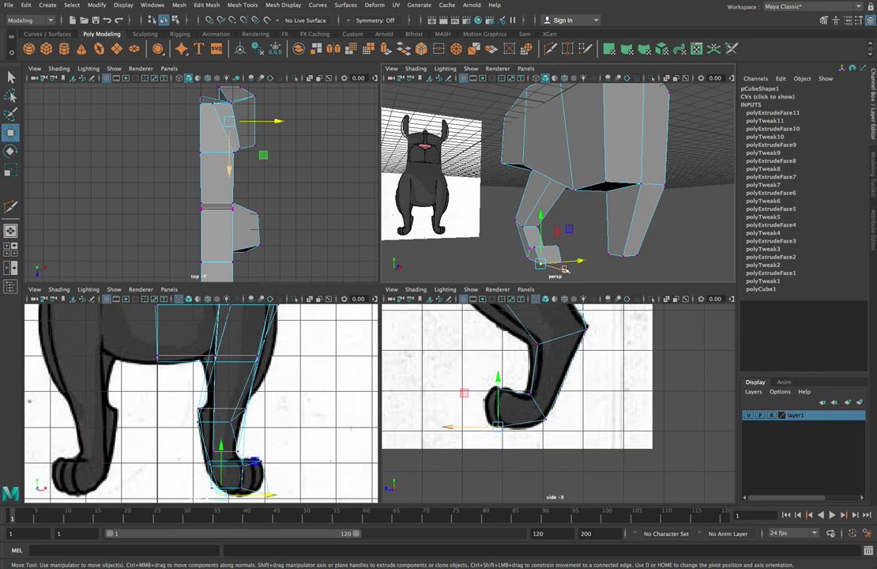
alt+drag(605, 264, 675, 265)
alt+drag(592, 270, 587, 251)
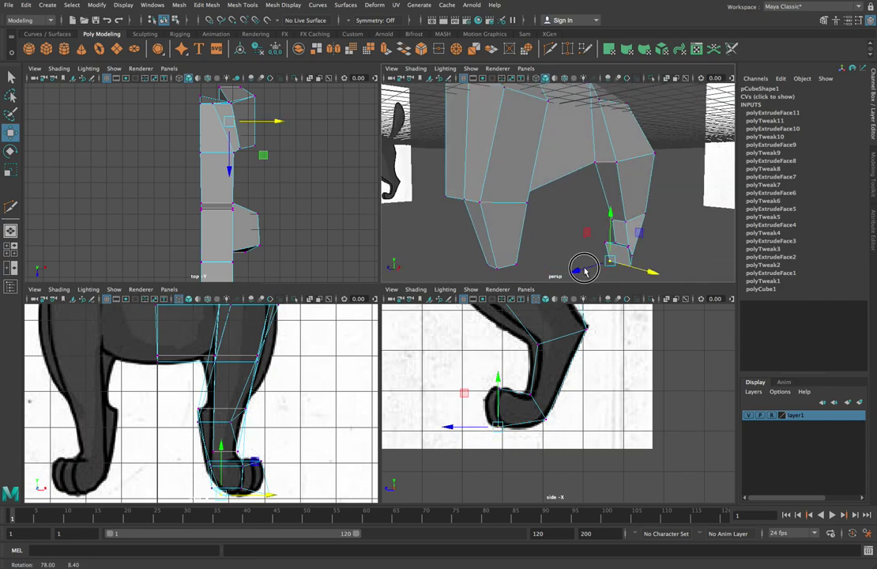
drag(644, 265, 621, 249)
Extrude the bottom face of the front leg downward by about 0.16.
alt+drag(512, 250, 469, 196)
right_click(389, 230)
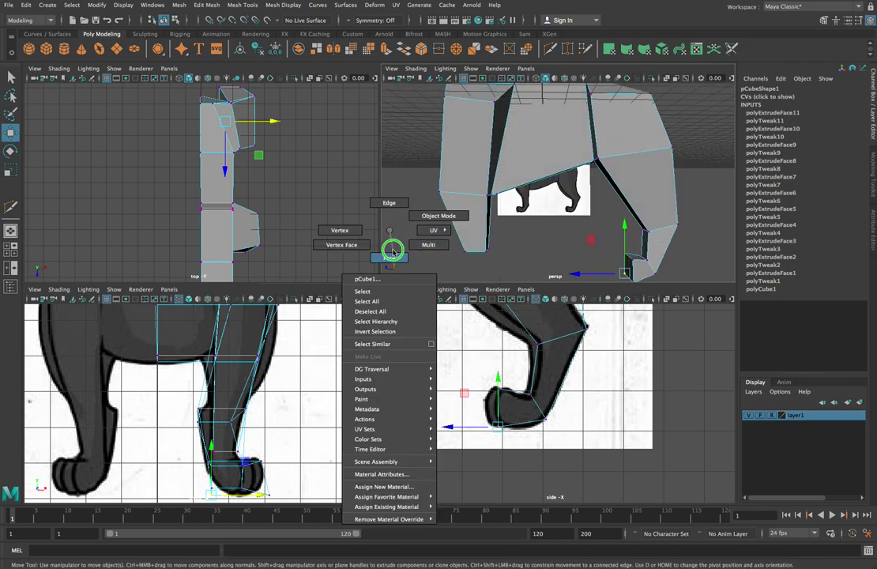
click(389, 258)
mouse_move(490, 230)
alt+mouse_down()
mouse_move(564, 214)
mouse_move(474, 223)
alt+mouse_up()
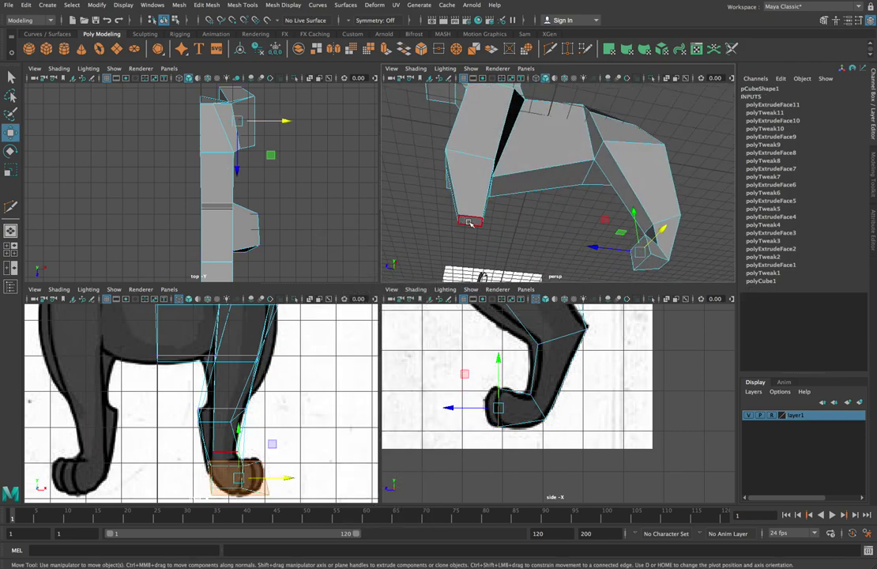
click(471, 219)
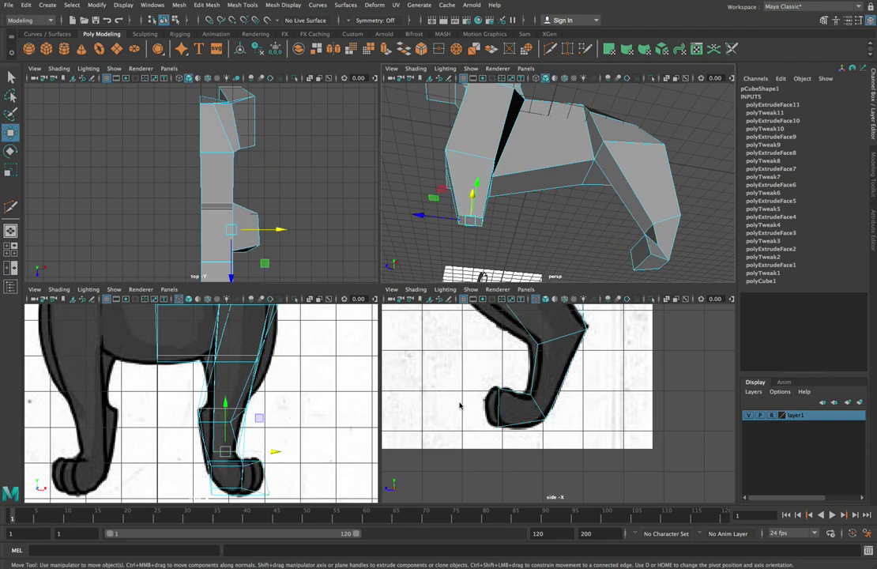
scroll(479, 401, up, 3)
alt+middle_drag(479, 401, 607, 412)
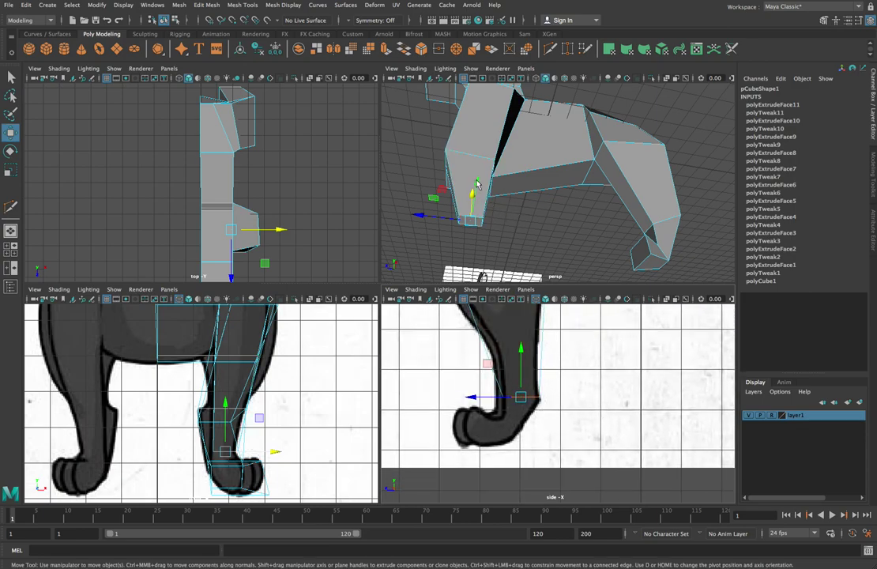
key(ctrl+e)
click(519, 366)
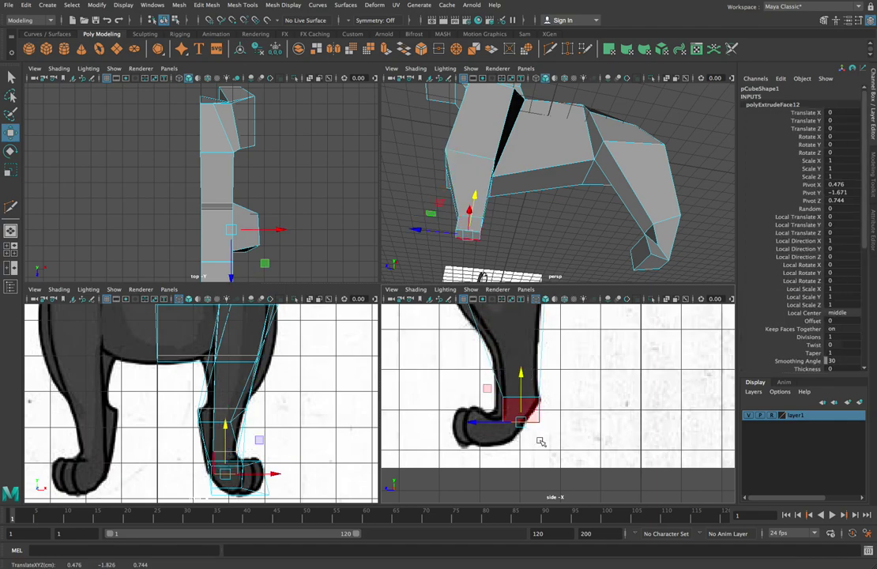
Move the rear vertices of the front leg's new lower end down and forward to the heel in the side reference.
right_drag(589, 322, 553, 324)
drag(492, 415, 557, 436)
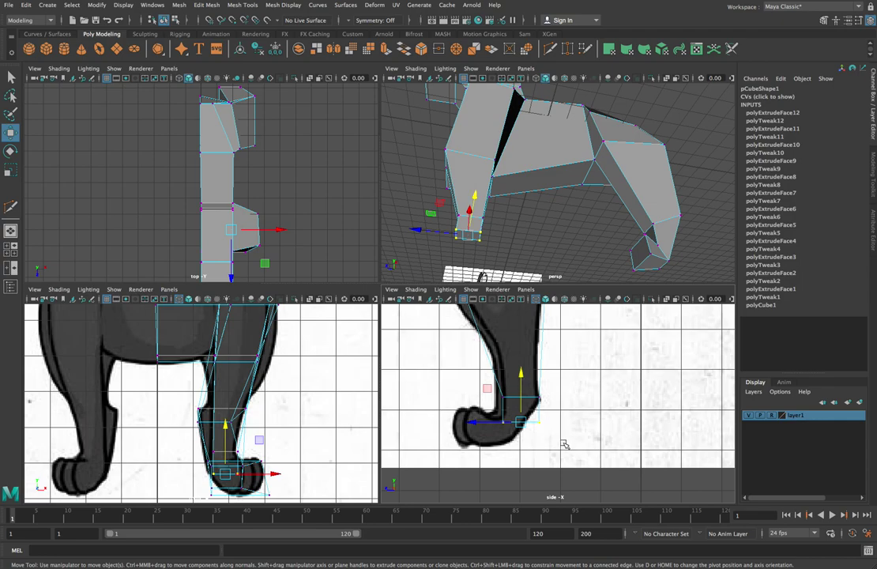
click(549, 431)
click(537, 427)
click(541, 425)
click(526, 433)
drag(527, 434, 516, 445)
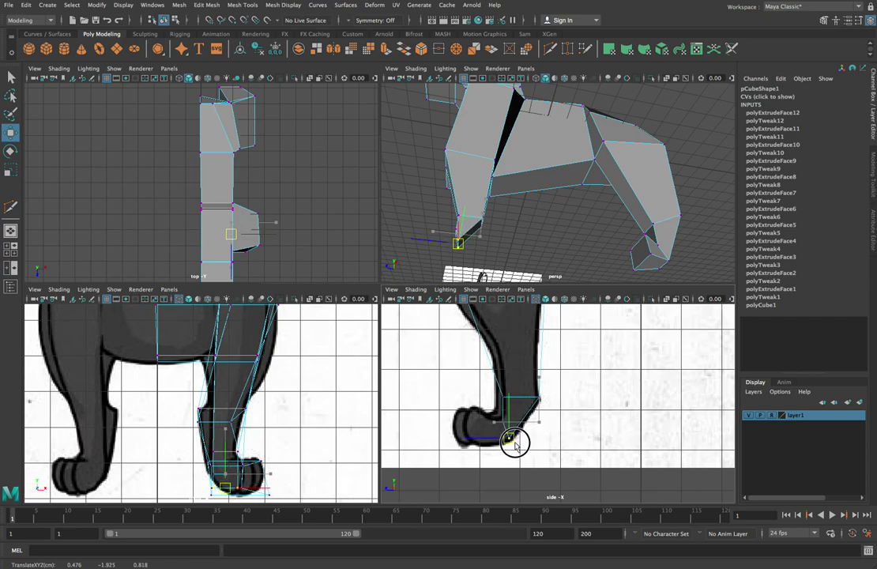
Raise the front leg's lower front vertices slightly to the paw crease, and move the heel vertices a little further down and forward.
click(479, 372)
click(504, 425)
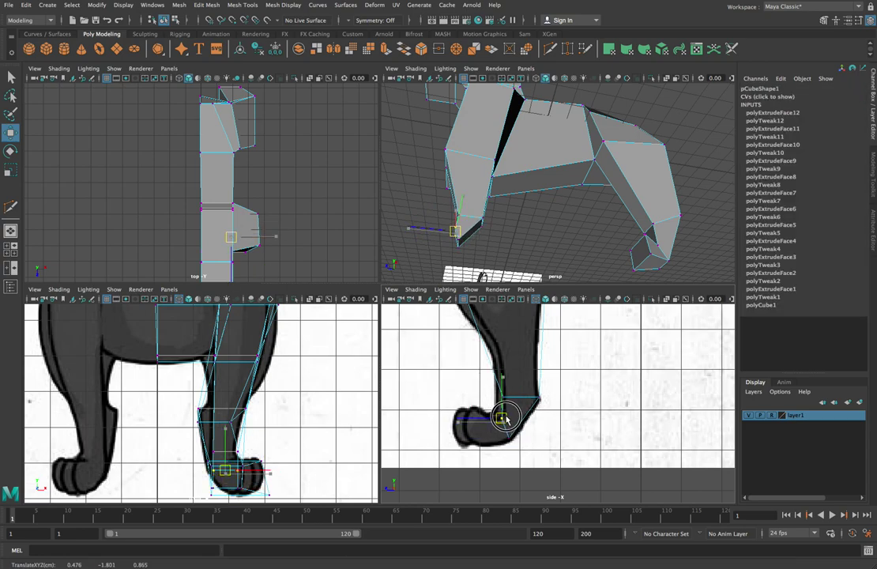
click(511, 447)
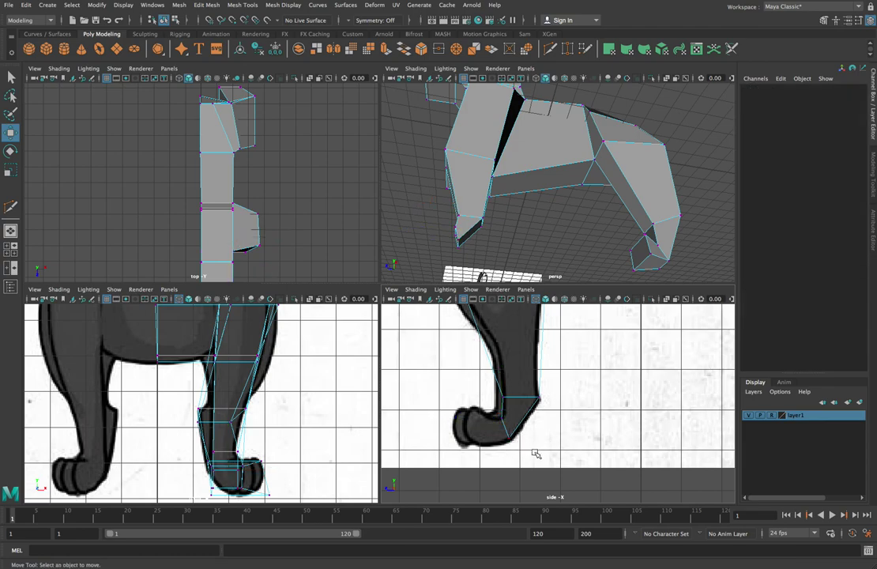
click(506, 439)
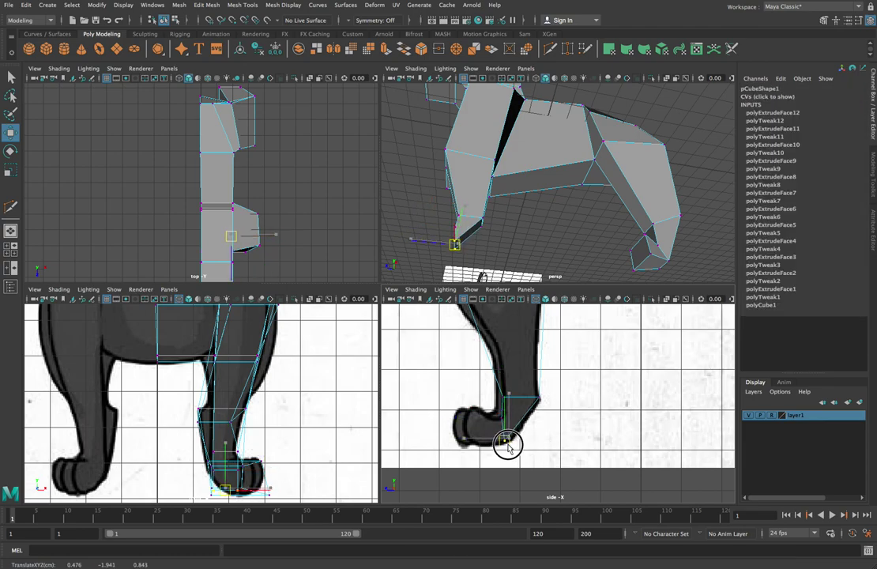
click(529, 448)
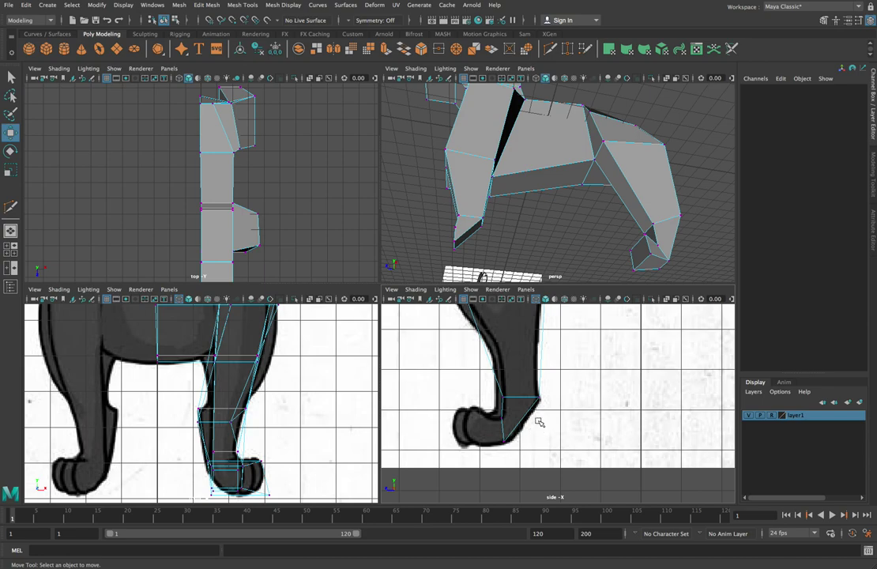
Extrude the front-facing face at the front leg's lower end forward by about 0.17 to form the paw.
click(509, 440)
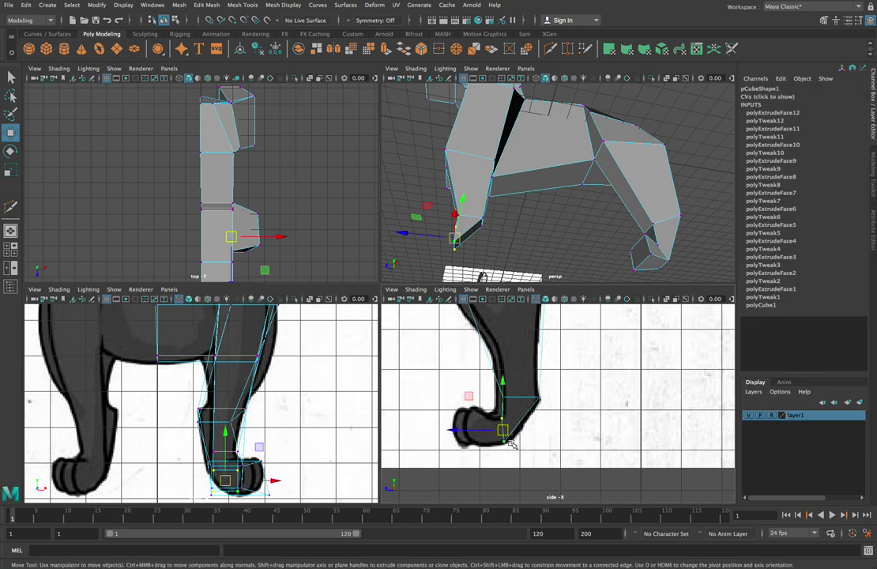
right_drag(591, 323, 591, 350)
shift+drag(457, 431, 425, 431)
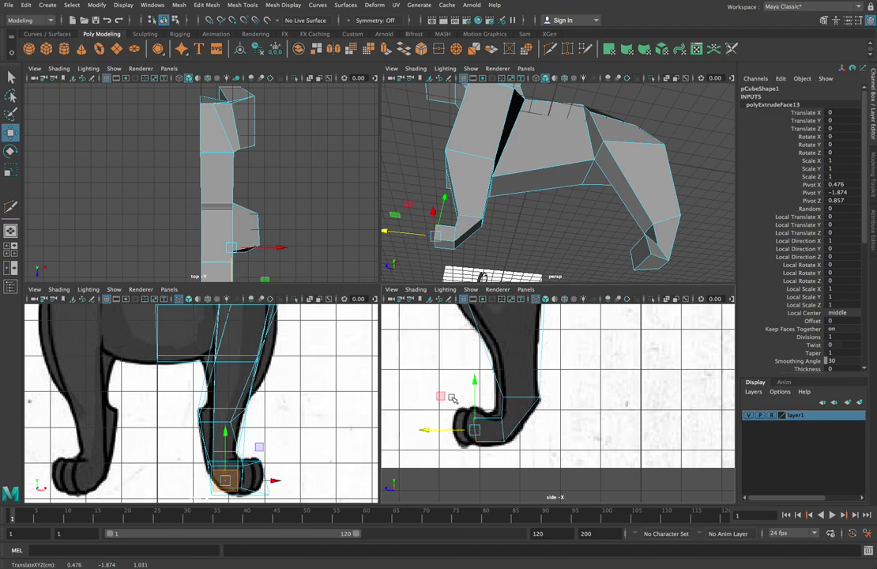
click(391, 316)
Raise the upper front-end vertices of the front paw to the side outline and move its lower ones slightly forward.
right_drag(448, 322, 395, 326)
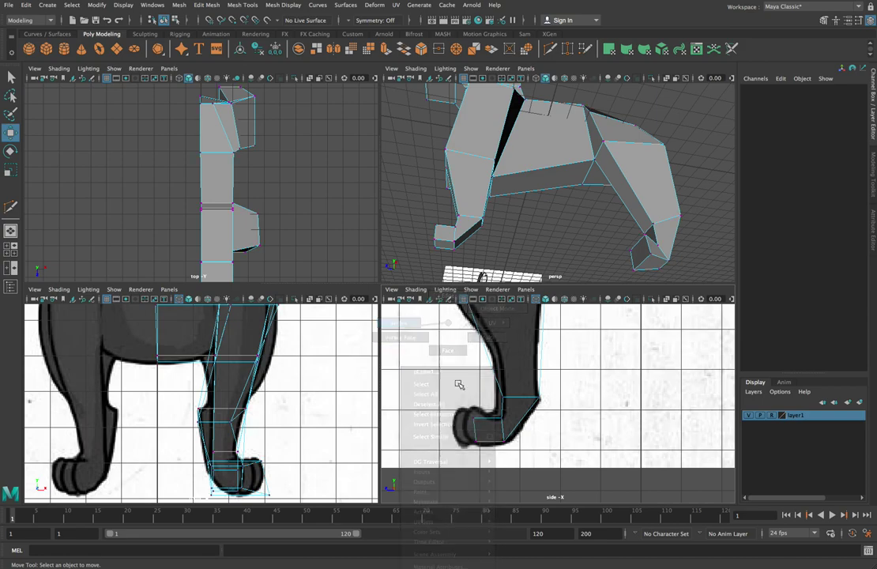
click(472, 417)
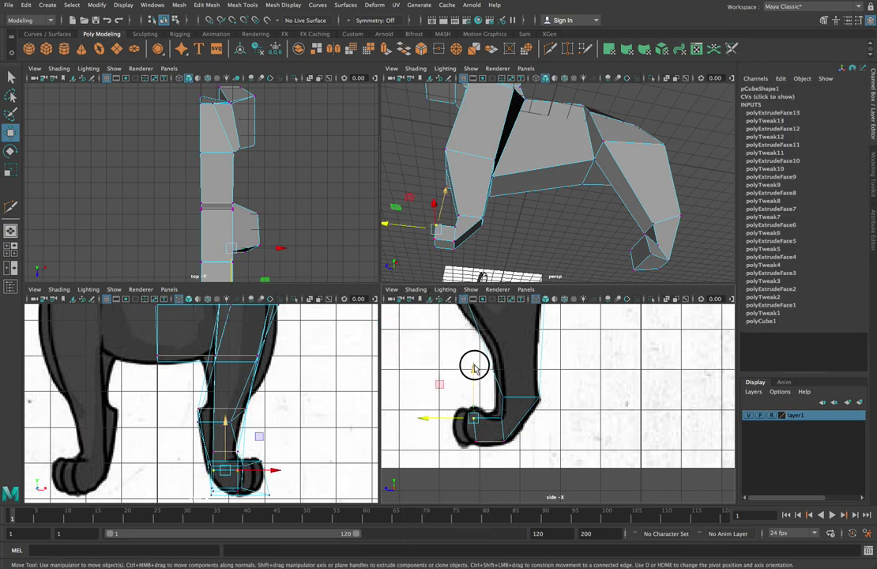
drag(473, 364, 472, 354)
click(465, 443)
click(469, 440)
drag(424, 443, 421, 443)
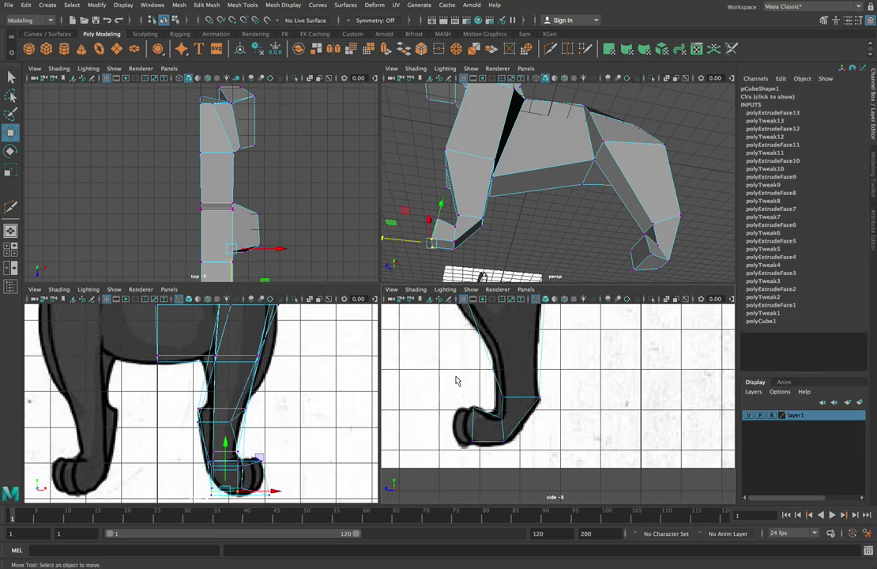
click(474, 399)
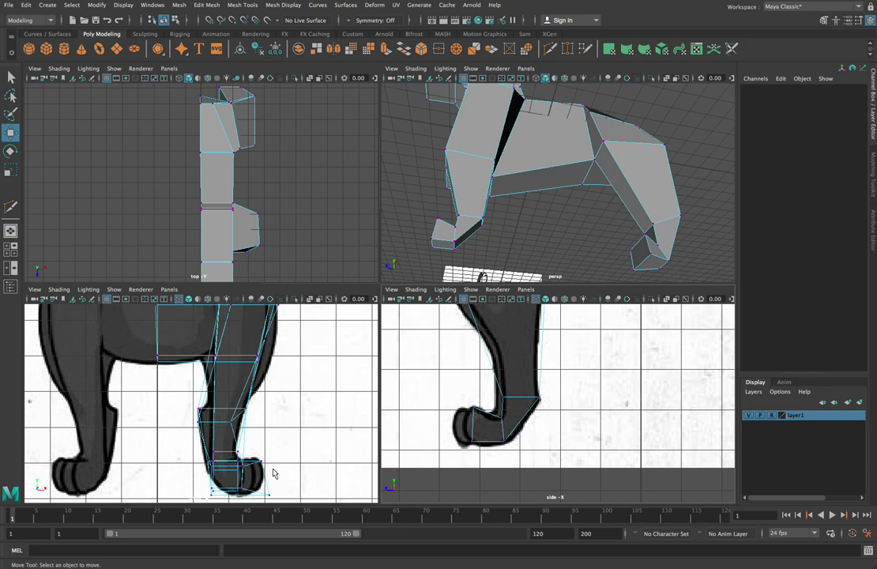
Move the lower and upper front-end vertices of the front paw outward in the front reference, the upper ones by about 0.15.
click(467, 440)
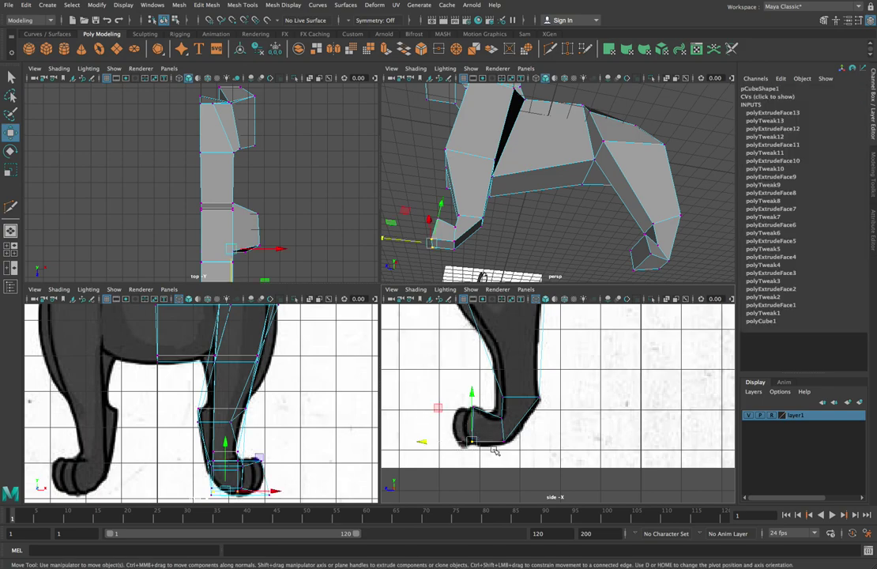
drag(278, 494, 294, 491)
drag(456, 386, 477, 414)
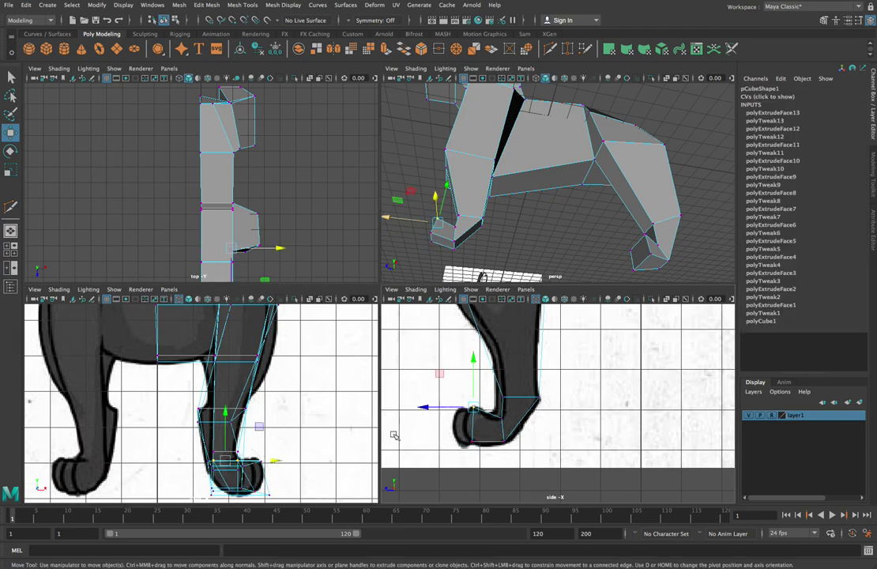
drag(274, 462, 298, 462)
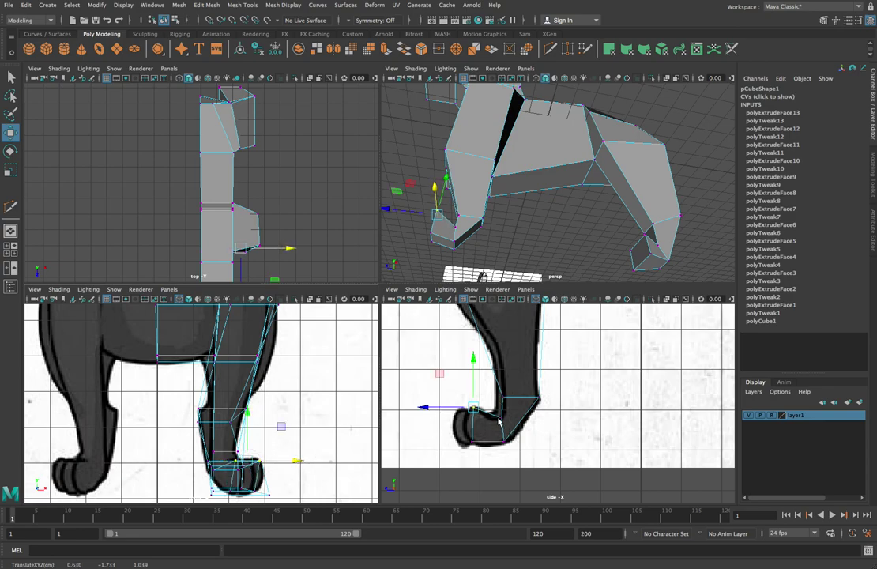
Raise the front paw's upper crease vertices, where the paw meets the leg, slightly to the side reference outline.
drag(488, 405, 517, 440)
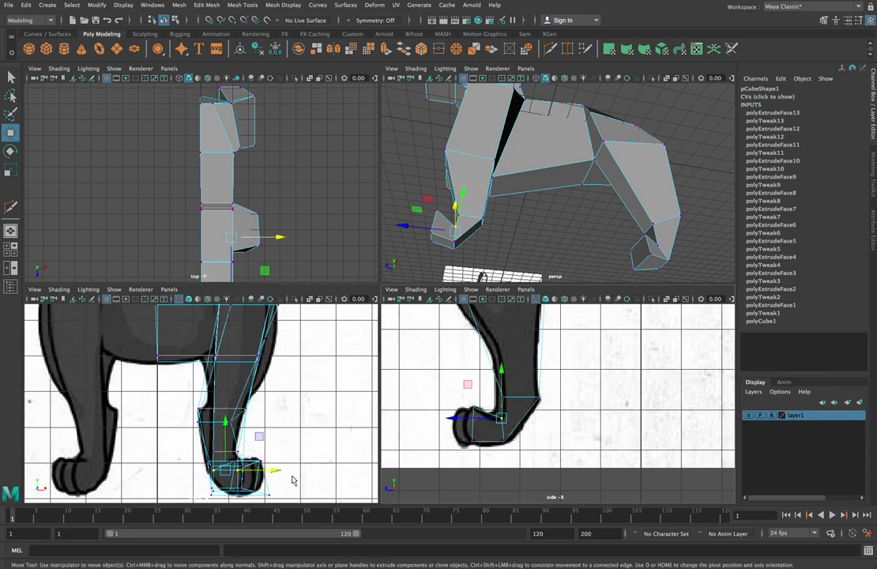
drag(278, 473, 276, 471)
click(225, 413)
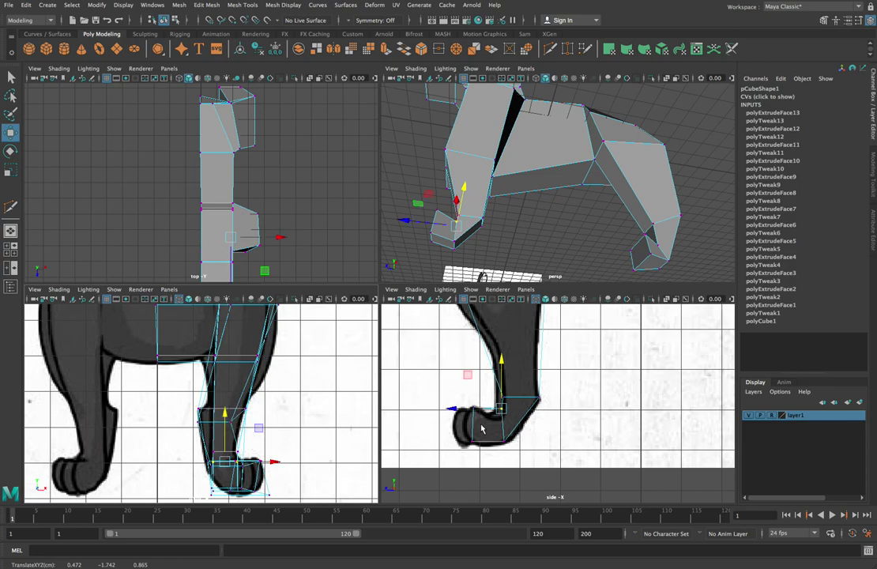
mouse_move(277, 467)
mouse_down()
mouse_move(282, 472)
mouse_move(275, 466)
mouse_up()
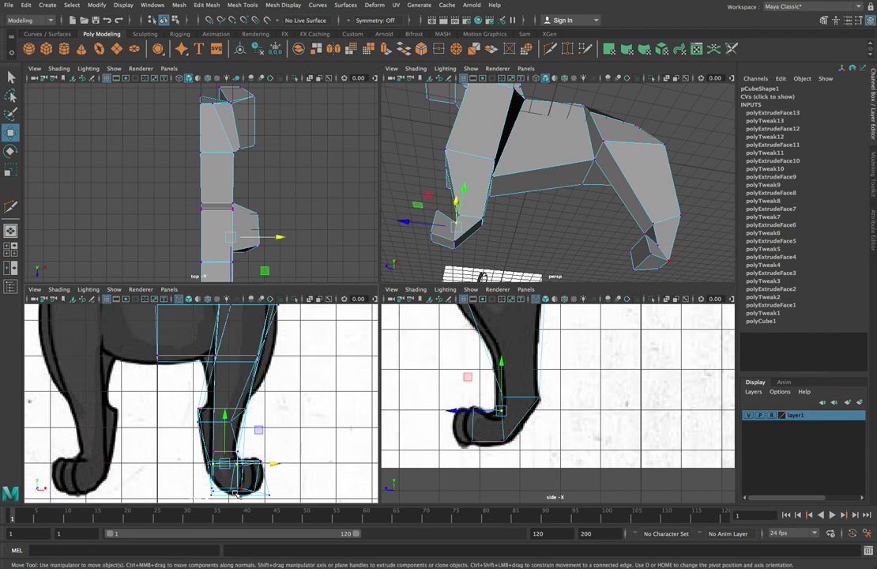
drag(208, 495, 220, 495)
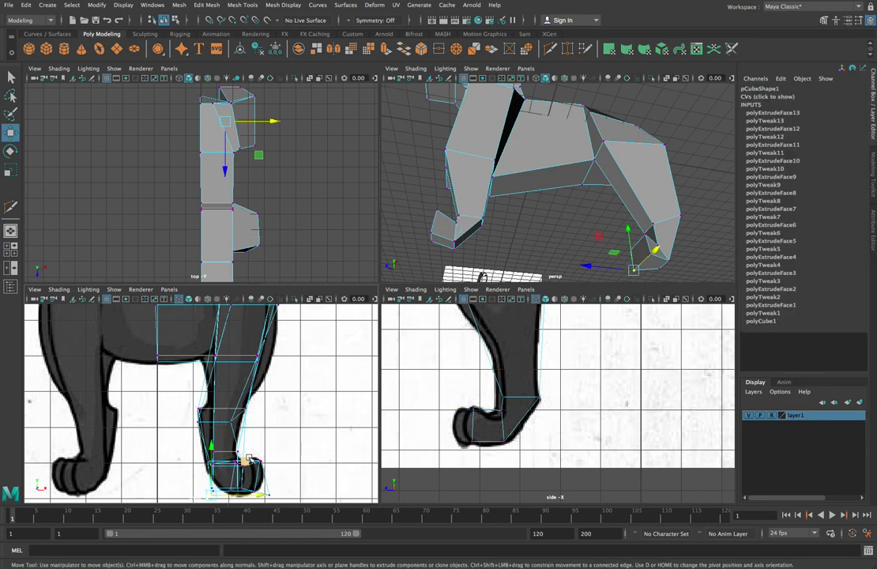
alt+middle_drag(251, 456, 241, 372)
scroll(237, 380, up, 4)
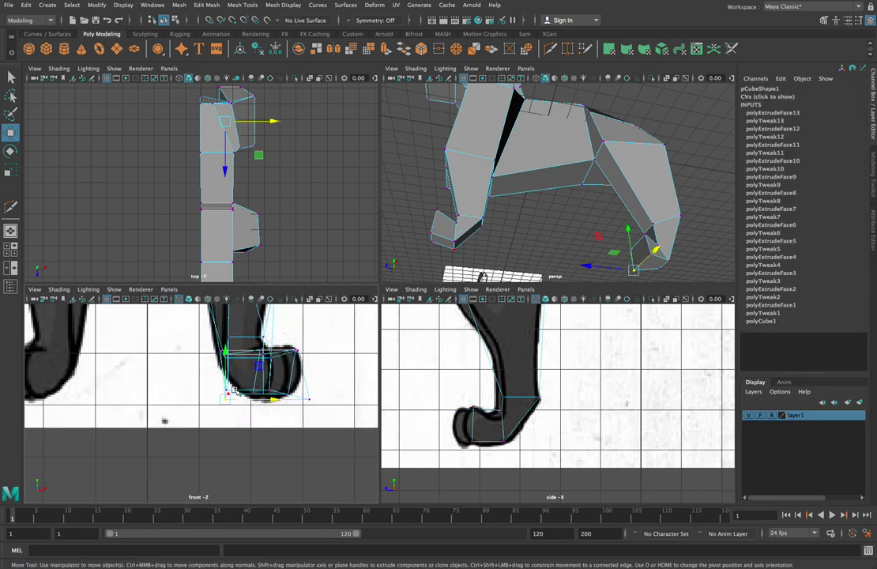
click(223, 406)
drag(223, 406, 243, 410)
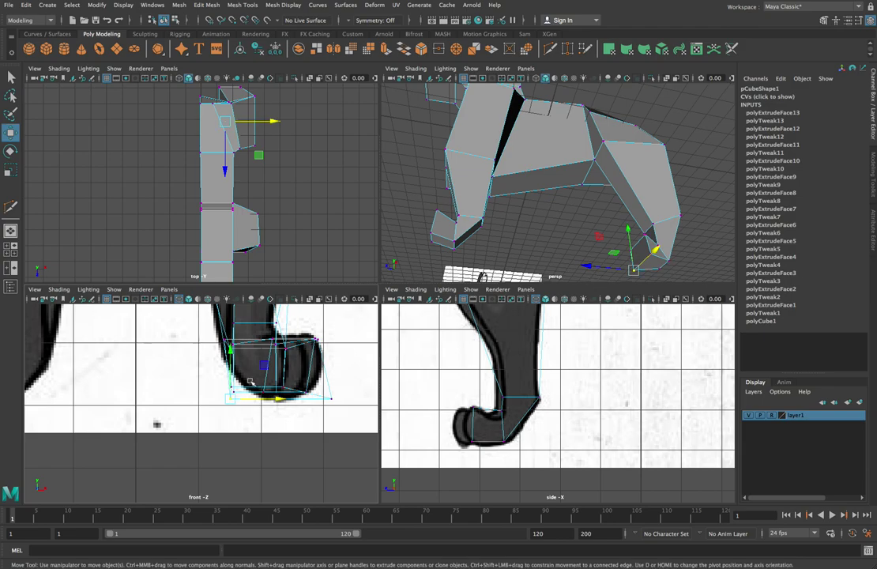
scroll(301, 374, down, 5)
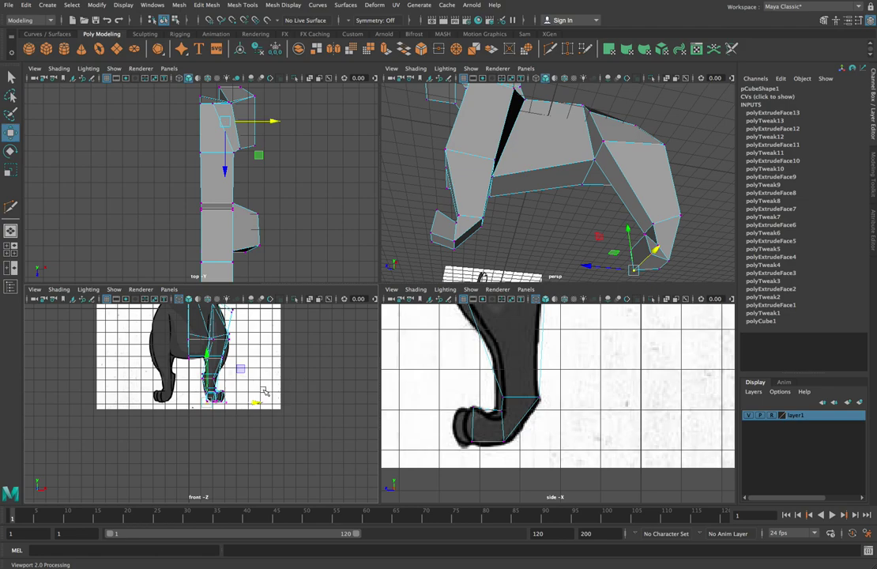
Turn on the smooth mesh preview and examine the dog's body and legs in perspective from the front and side.
key(3)
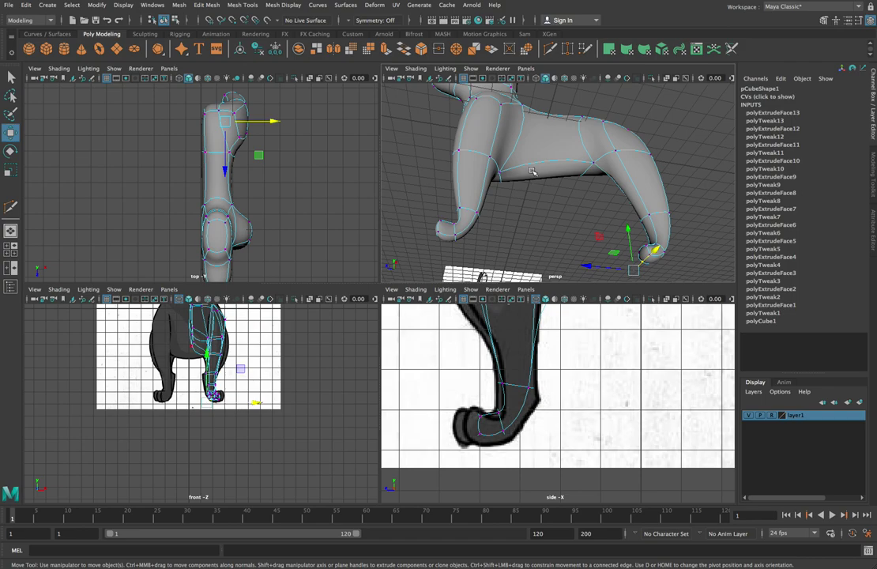
alt+drag(535, 164, 584, 214)
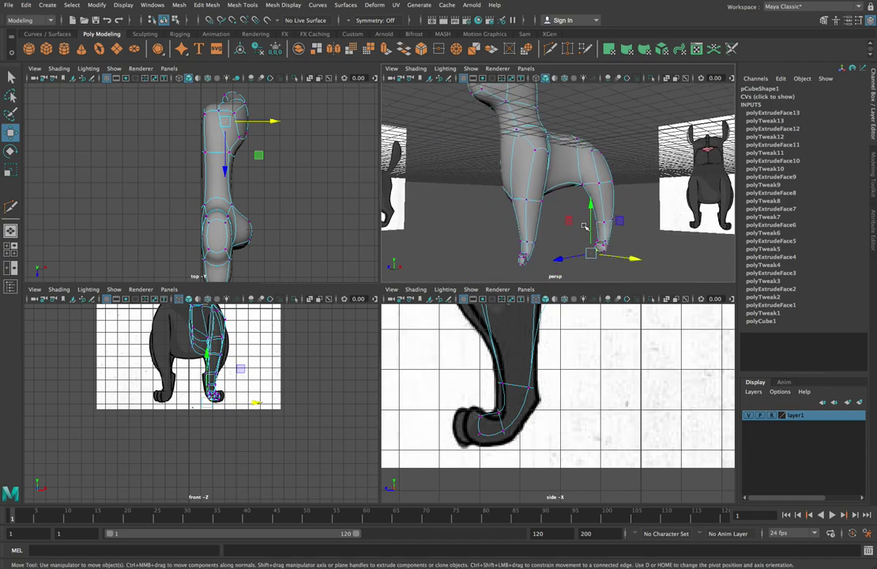
mouse_move(573, 220)
alt+mouse_down()
mouse_move(480, 243)
mouse_move(378, 219)
mouse_move(676, 221)
mouse_move(652, 250)
mouse_move(554, 249)
mouse_move(529, 231)
mouse_move(525, 216)
mouse_move(581, 190)
mouse_move(560, 214)
alt+mouse_up()
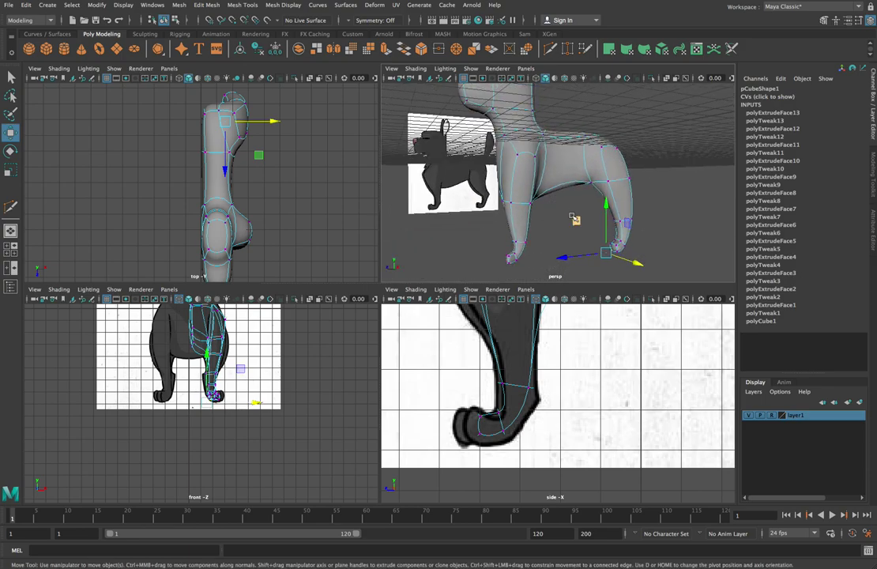